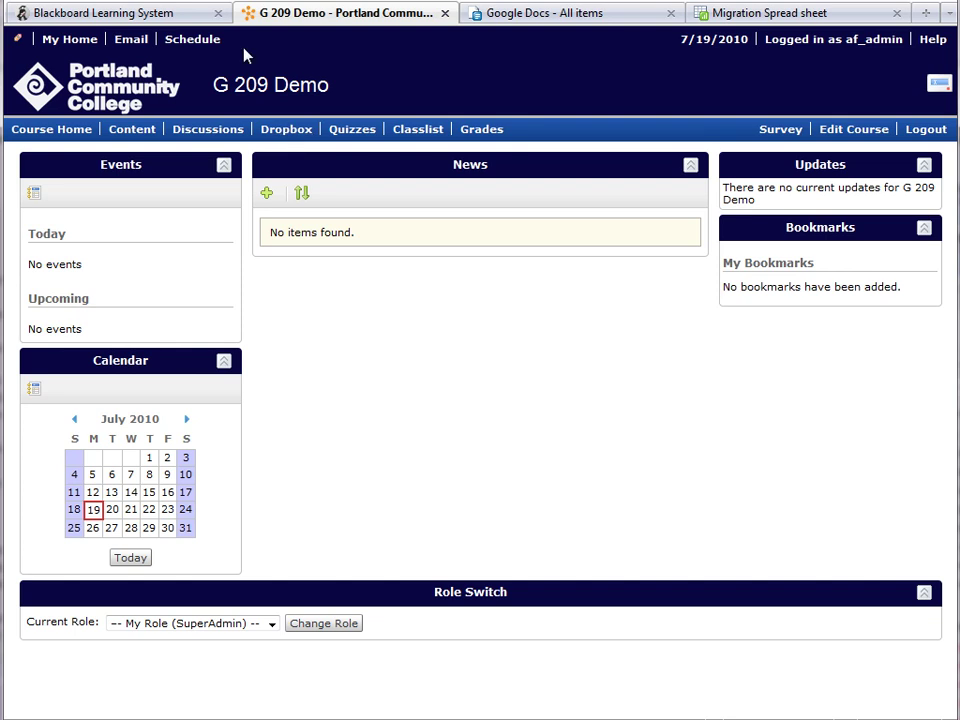
- Open the File Manager of the G 209 sample course in Blackboard and select all its folders and files
left_click(189, 15)
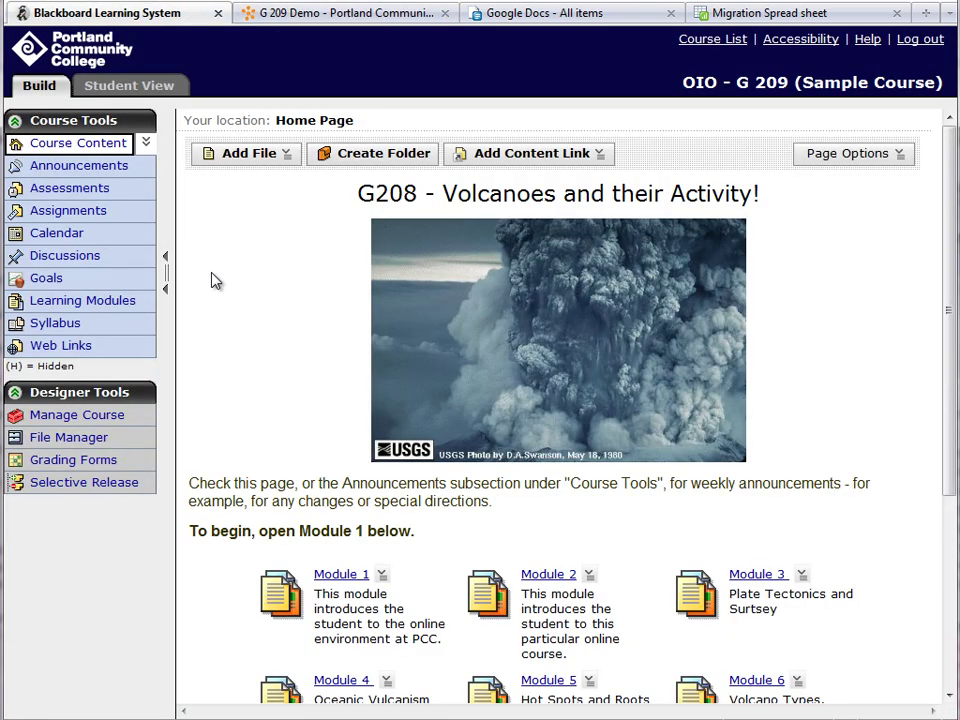
left_click(103, 445)
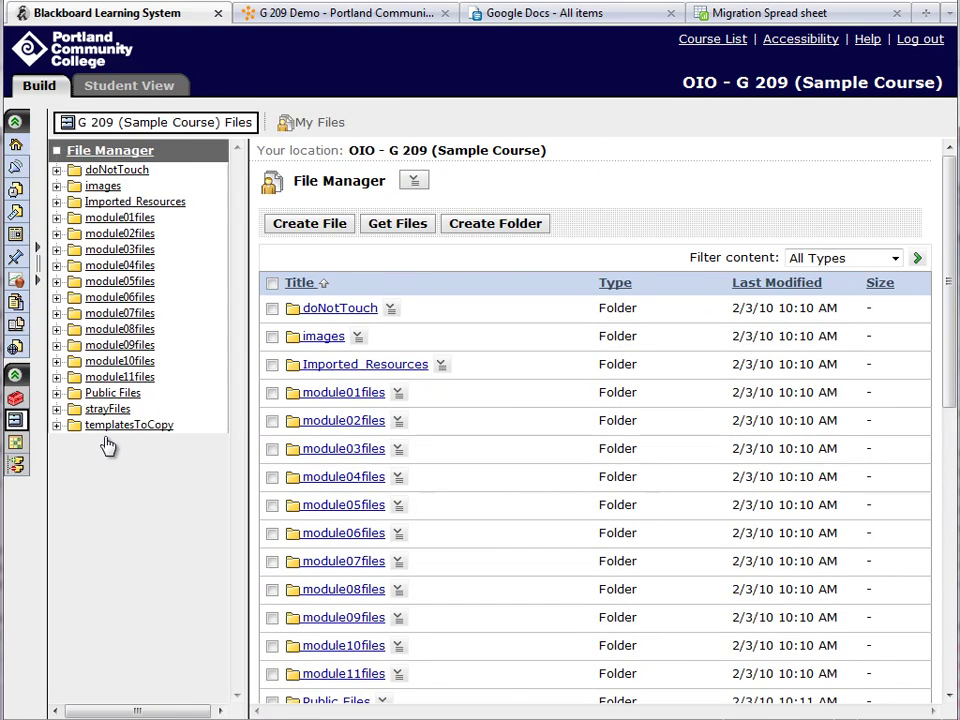
left_click(272, 283)
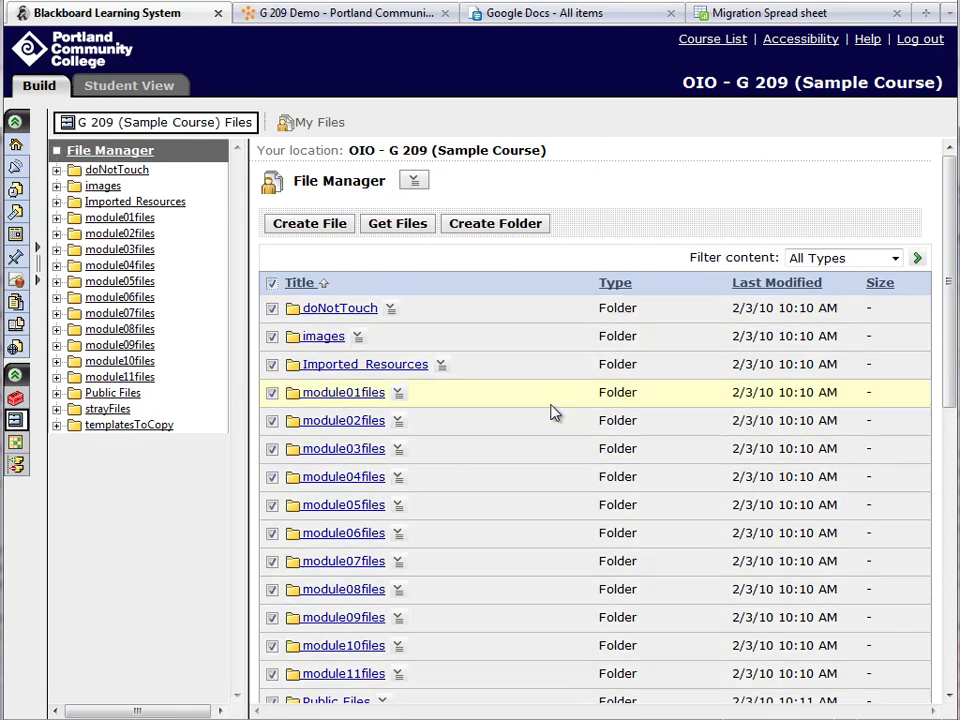
scroll(553, 411, "down", 5)
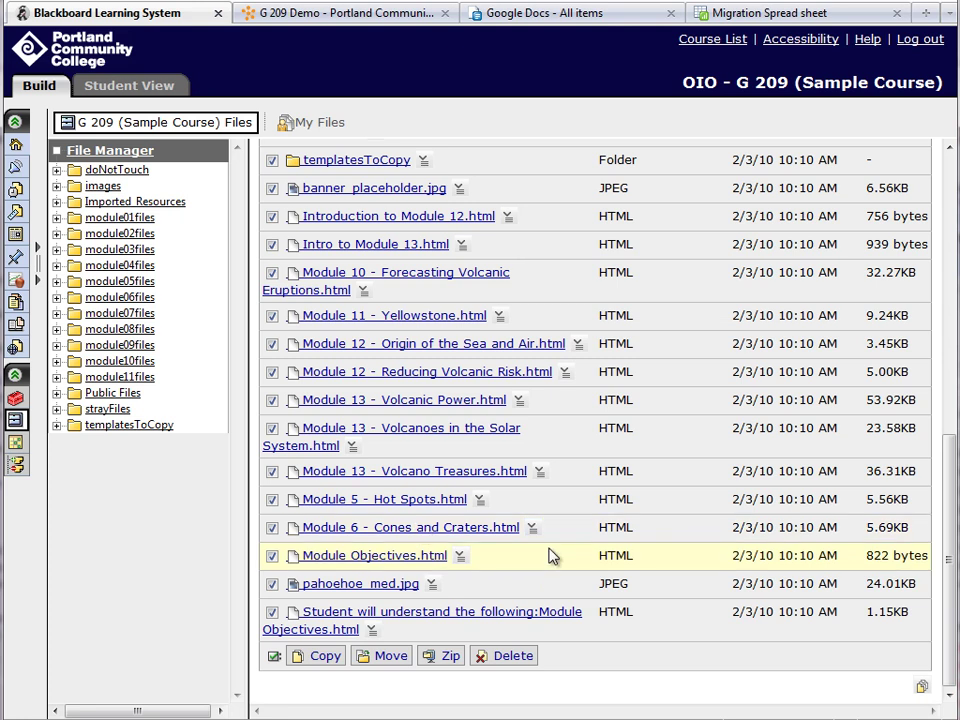
scroll(543, 550, "up", 2)
scroll(537, 540, "down", 2)
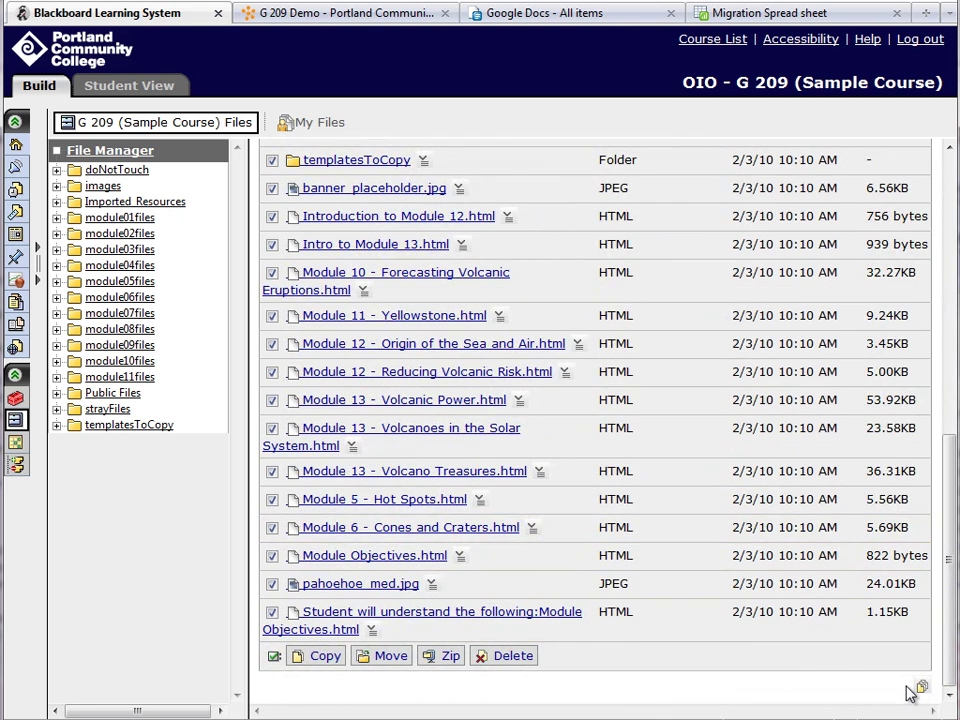
- Check the number of items per page in the file list's paging options, leaving the setting as it is
left_click(921, 693)
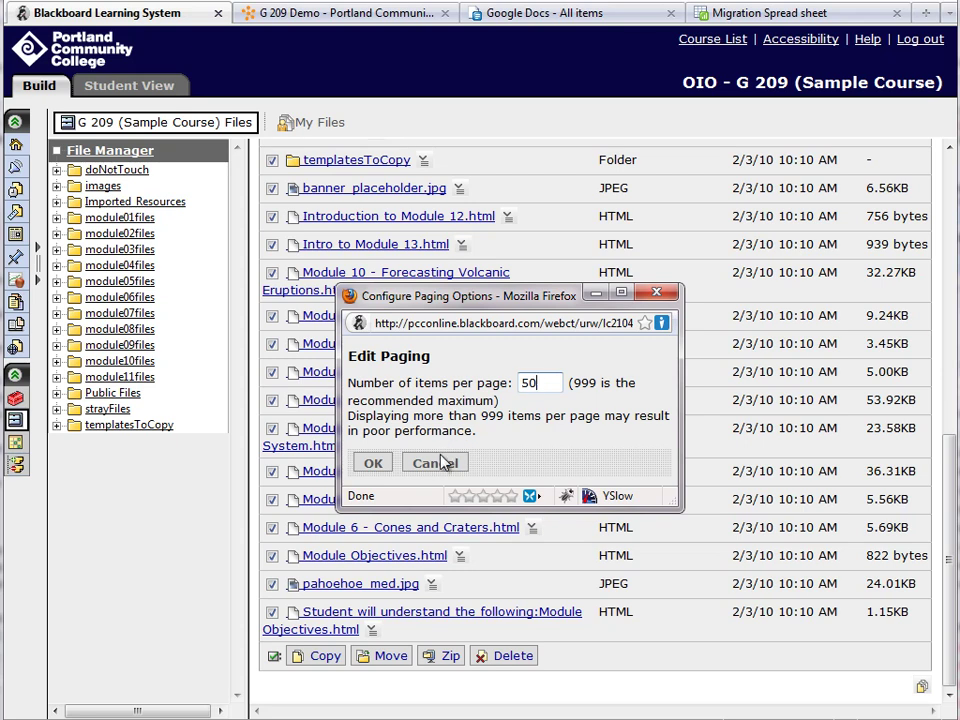
left_click(657, 292)
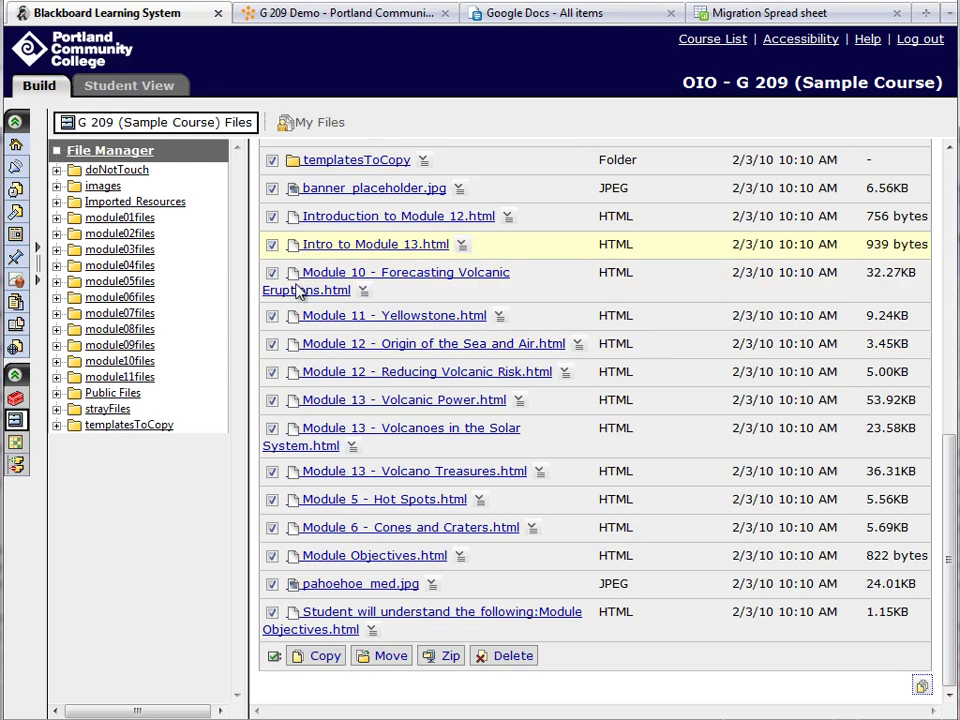
scroll(470, 655, "up", 3)
scroll(443, 668, "down", 3)
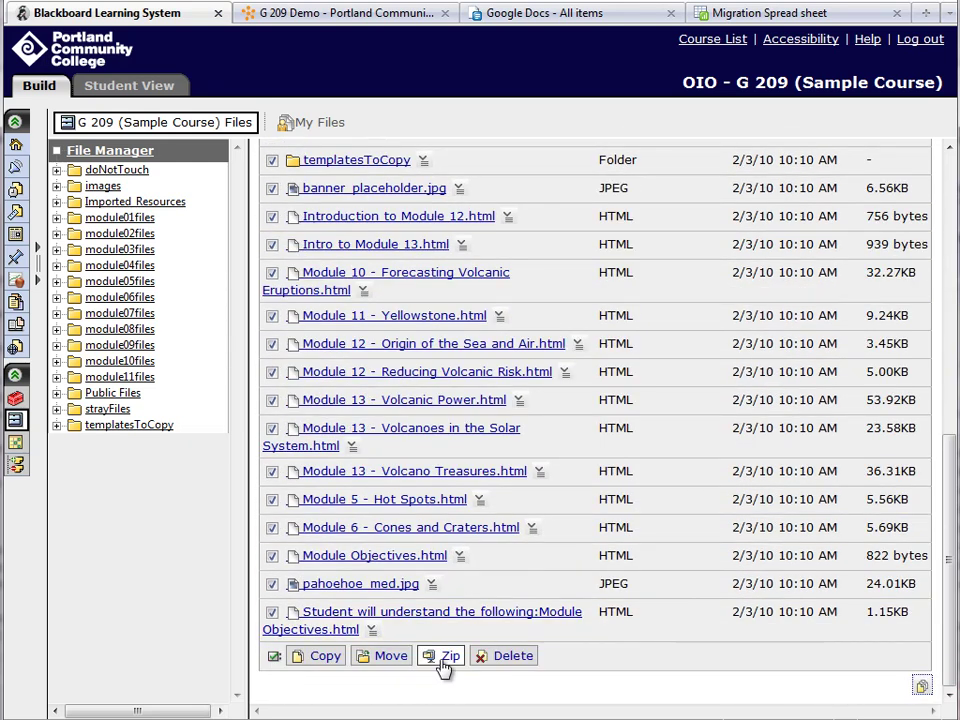
- Zip the selected course files into My Files under the name G209_export_07192010.zip
left_click(445, 658)
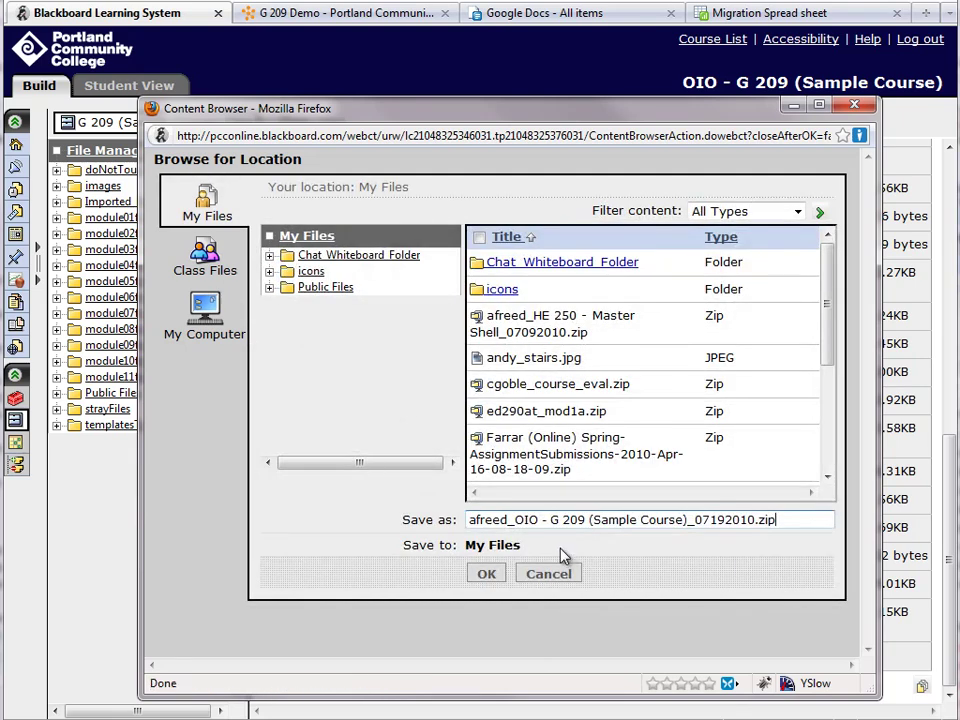
left_click_drag(550, 522, 410, 515)
key("BackSpace")
key("Right")
key("Delete")
key("Right")
key("Right")
key("Right")
key("shift+Right")
key("shift+Right")
key("shift+Right")
key("shift+Right")
key("shift+Right")
key("shift+Right")
key("shift+Right")
key("shift+Right")
key("shift+Right")
key("shift+Right")
key("shift+Right")
key("shift+Right")
key("shift+Right")
key("shift+Right")
key("shift+Right")
key("shift+Right")
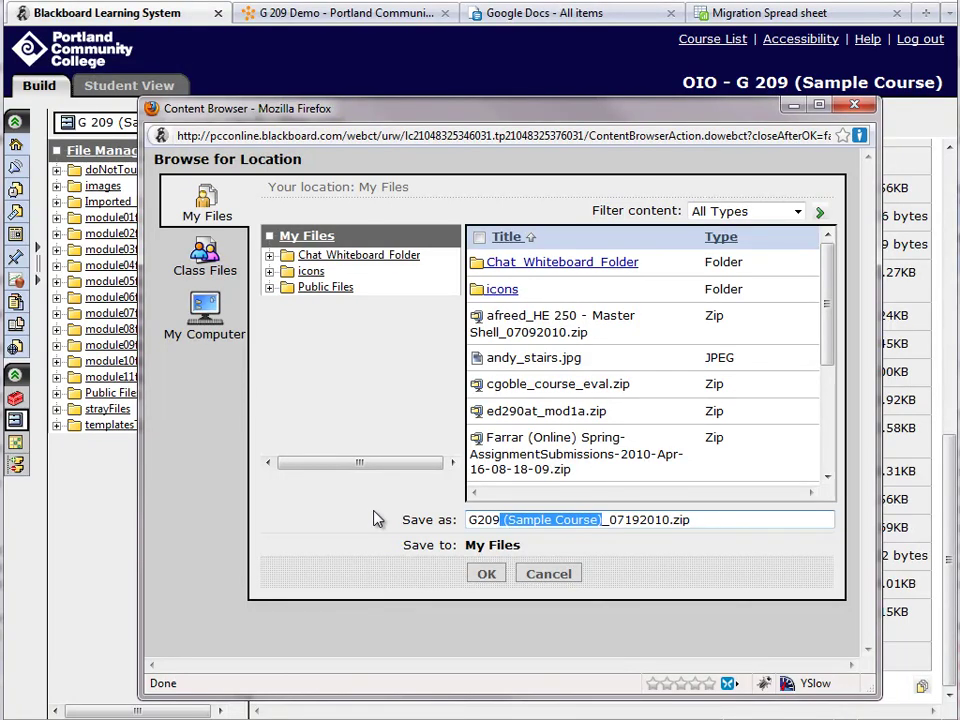
type("_export")
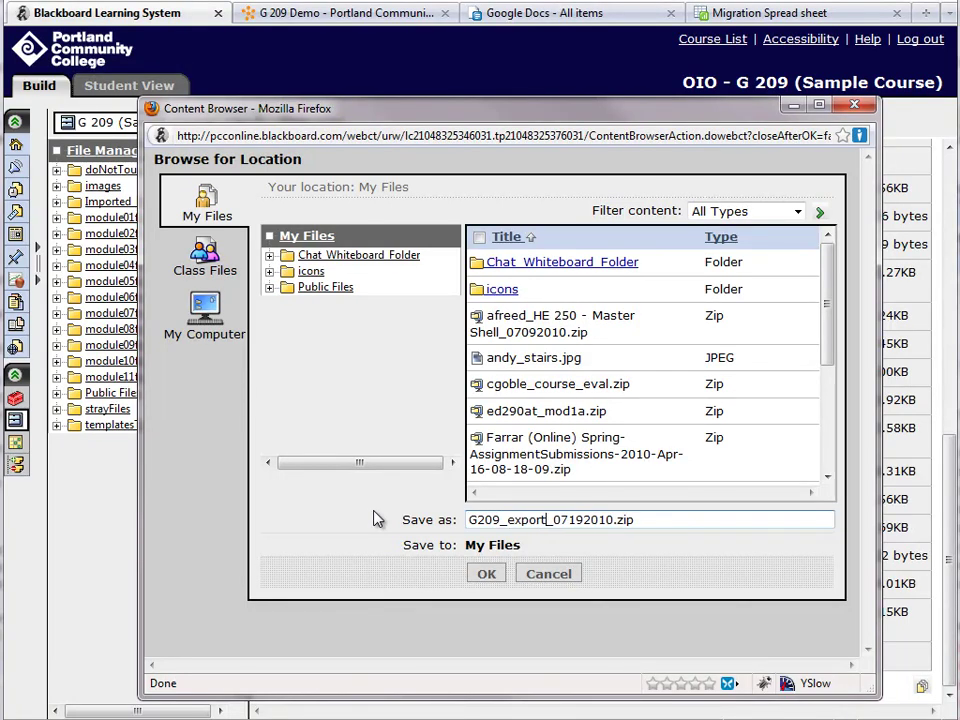
left_click(488, 577)
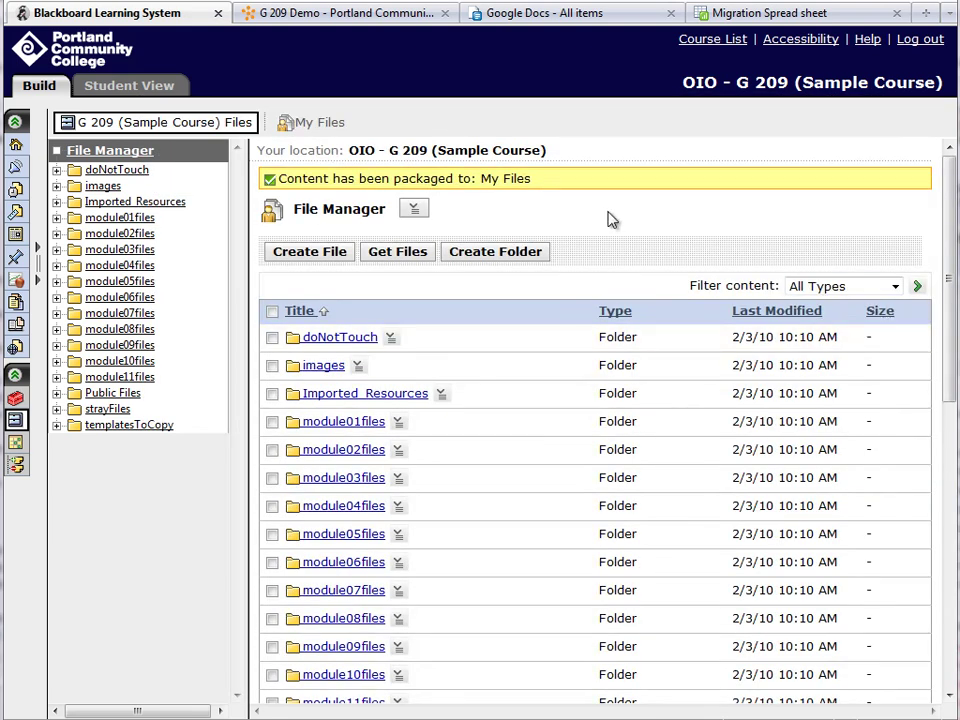
- Download G209_export_07192010.zip from My Files and save it to the computer
left_click(315, 125)
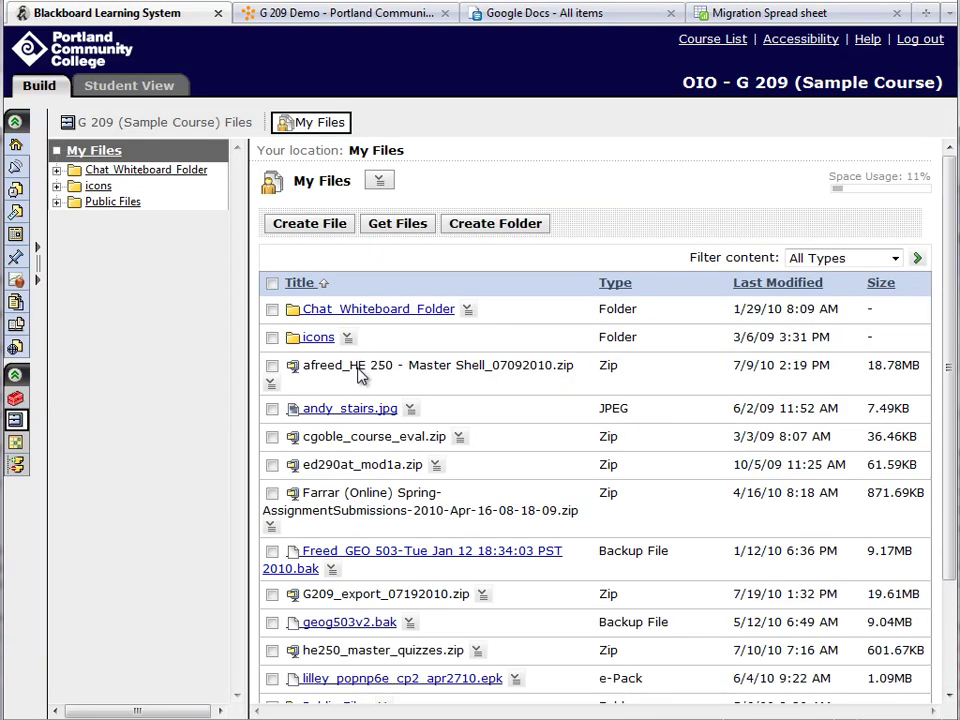
scroll(372, 512, "down", 3)
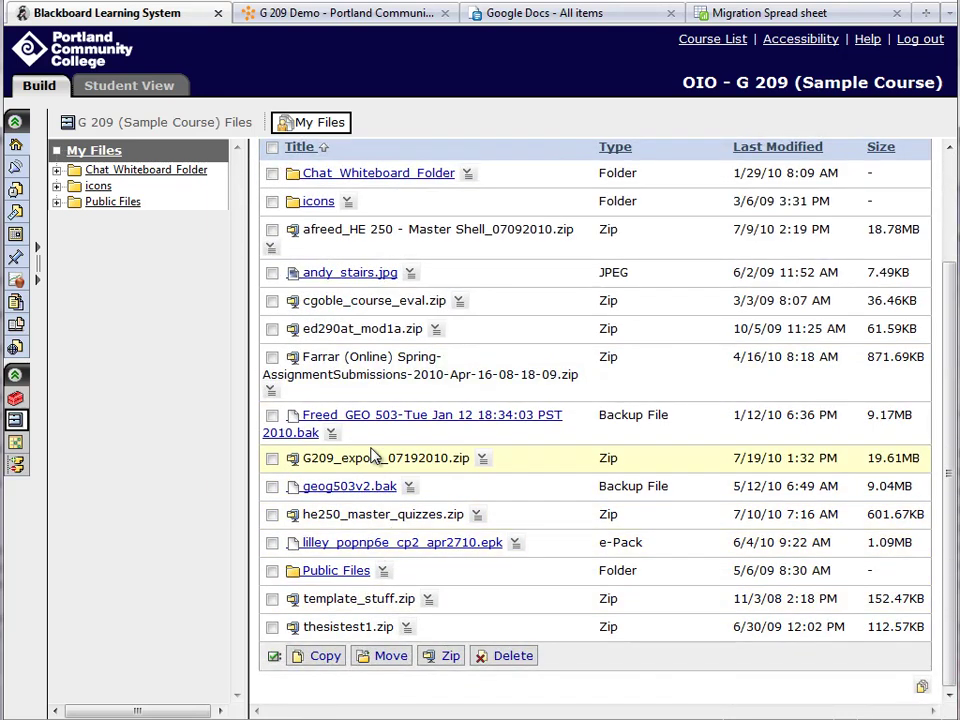
left_click(482, 458)
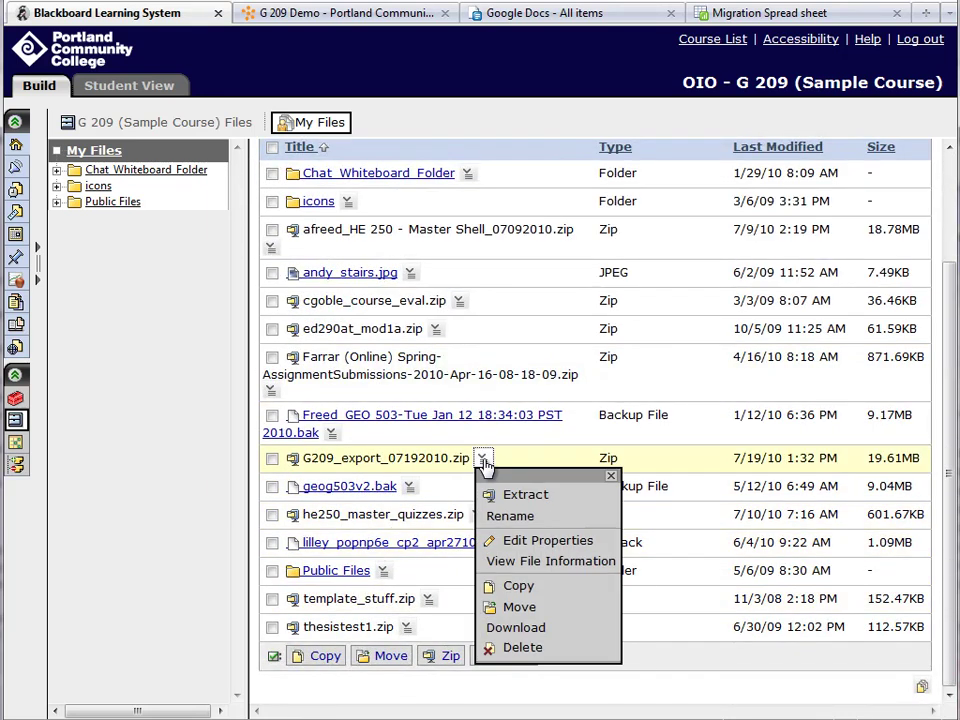
left_click(533, 631)
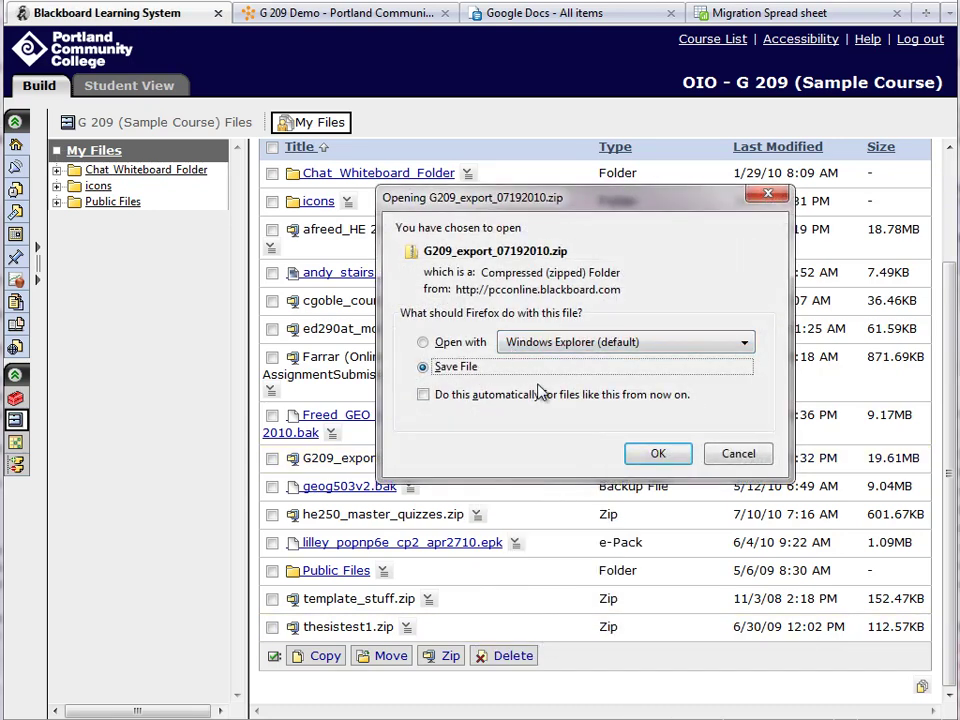
left_click(645, 458)
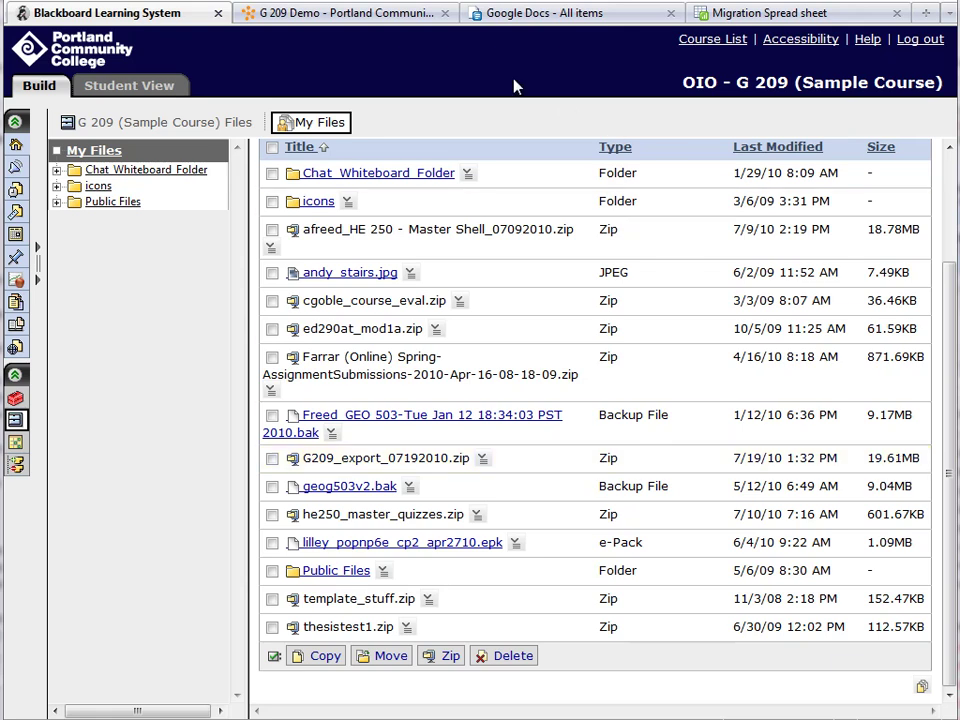
- Switch to the G 209 Demo course in Desire2Learn and open its Manage Files area
left_click(363, 15)
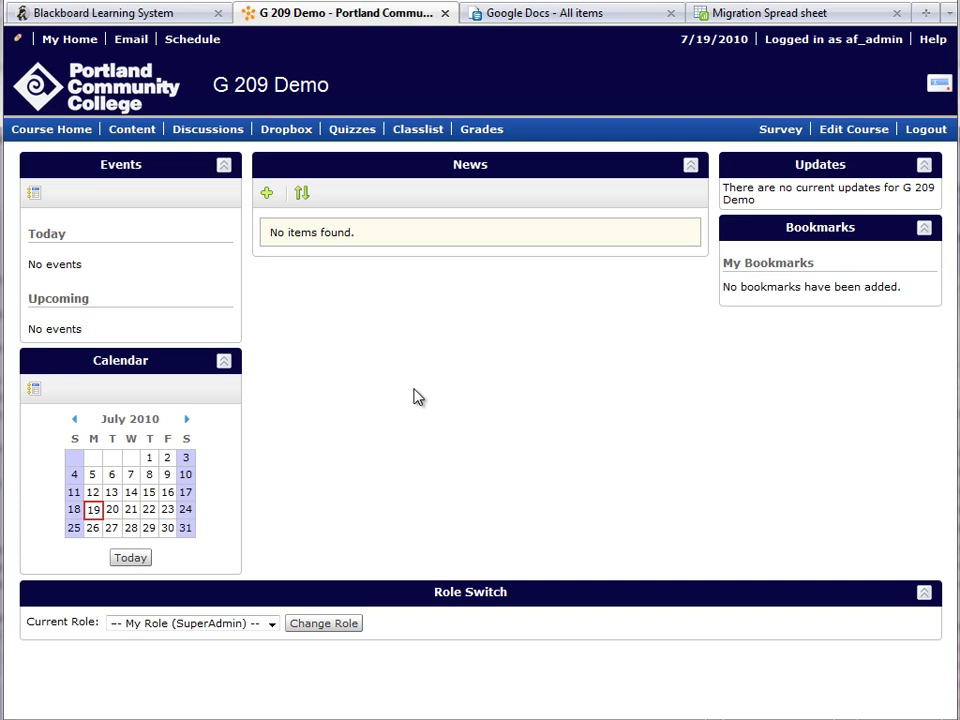
left_click(78, 133)
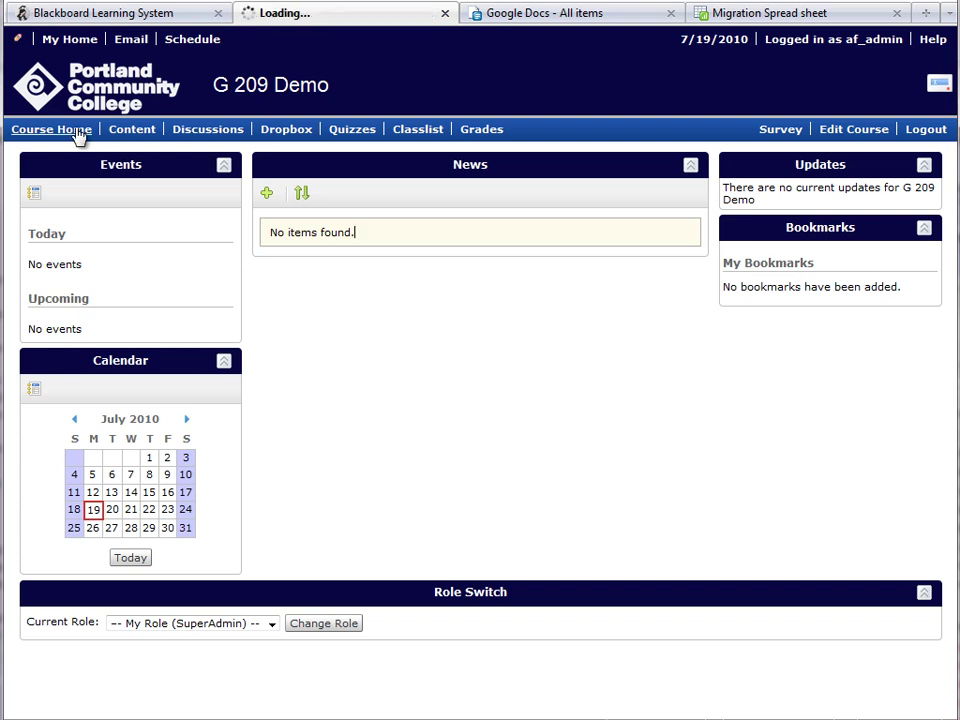
left_click(133, 131)
left_click(88, 343)
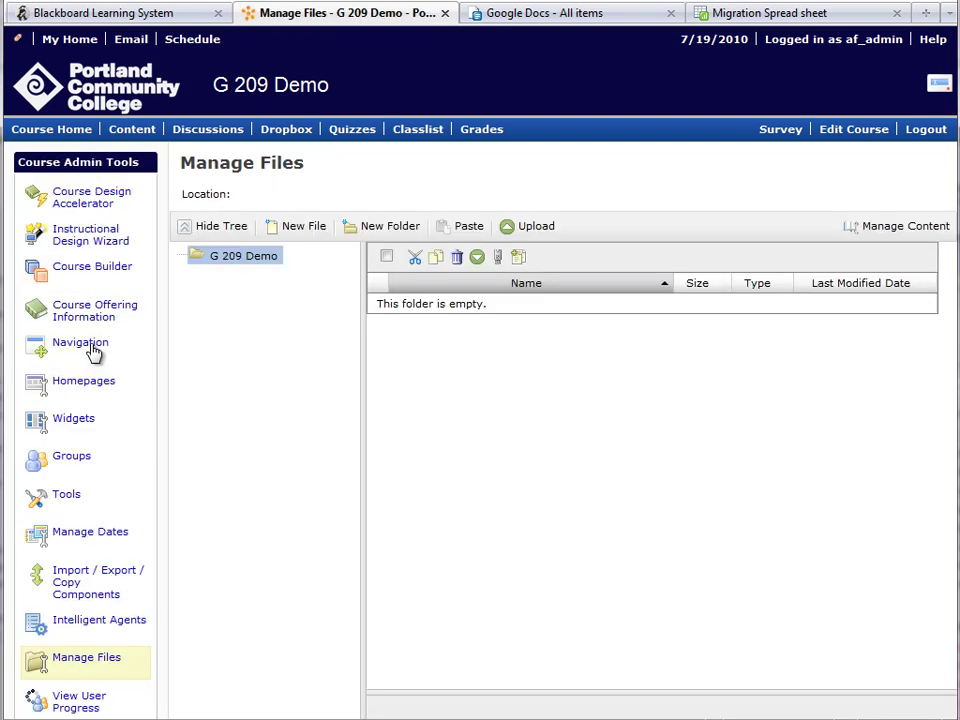
- Upload G209_export_07192010.zip from the Downloads folder into the G 209 Demo course files
left_click(534, 234)
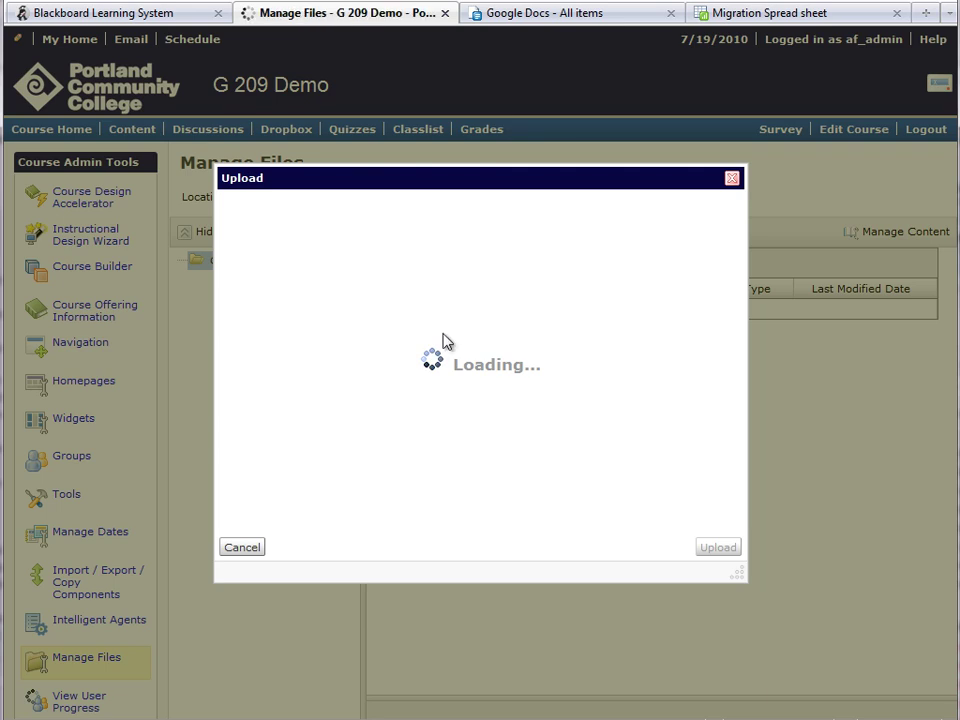
left_click(522, 264)
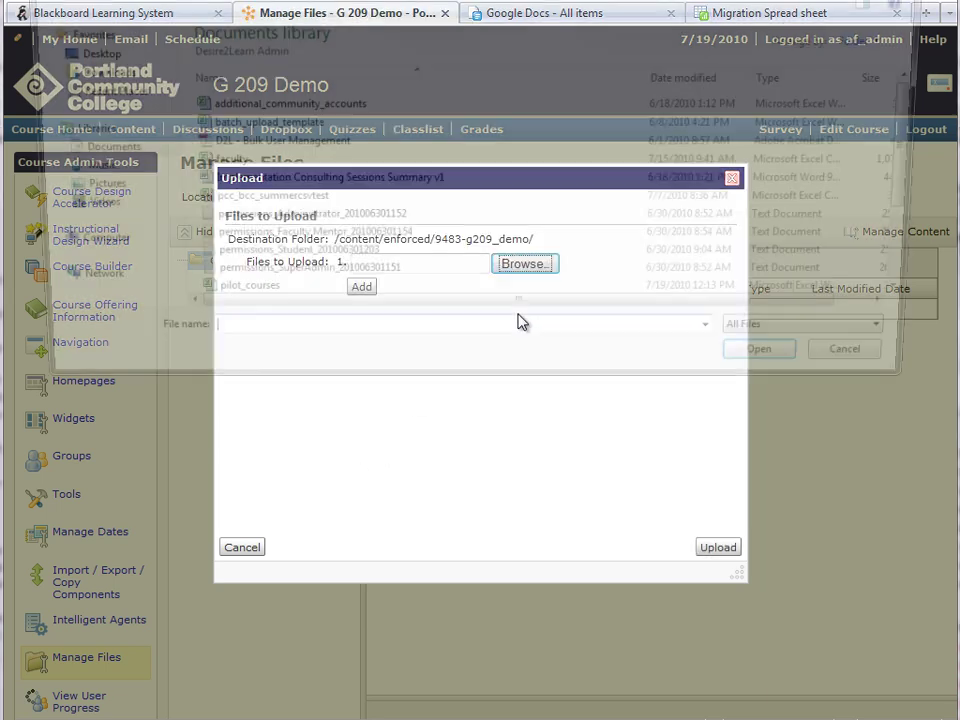
left_click(88, 74)
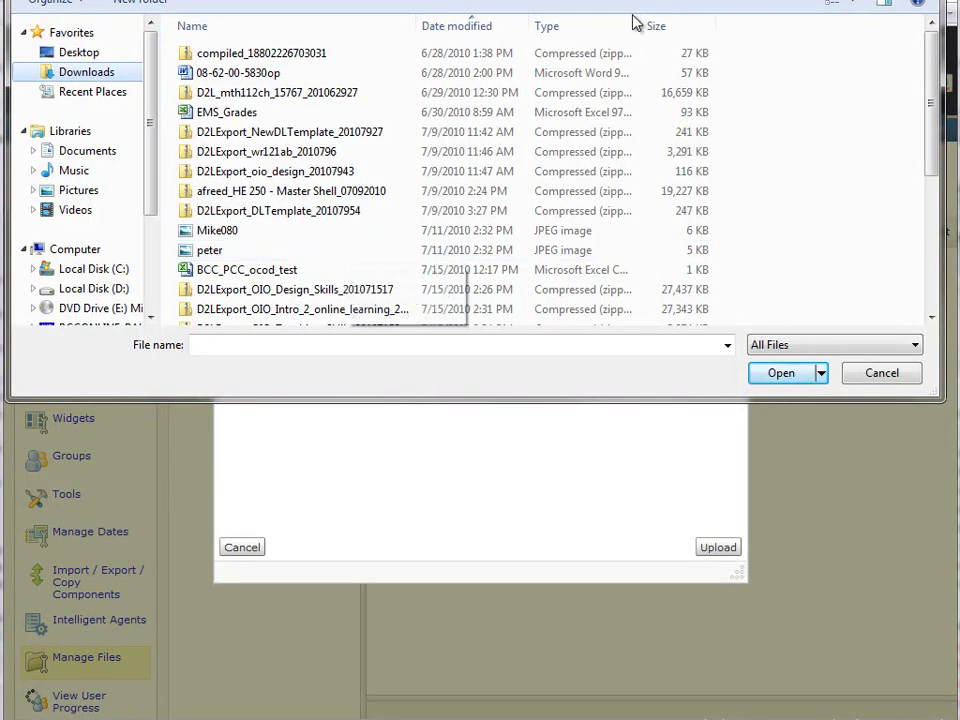
scroll(462, 188, "down", 3)
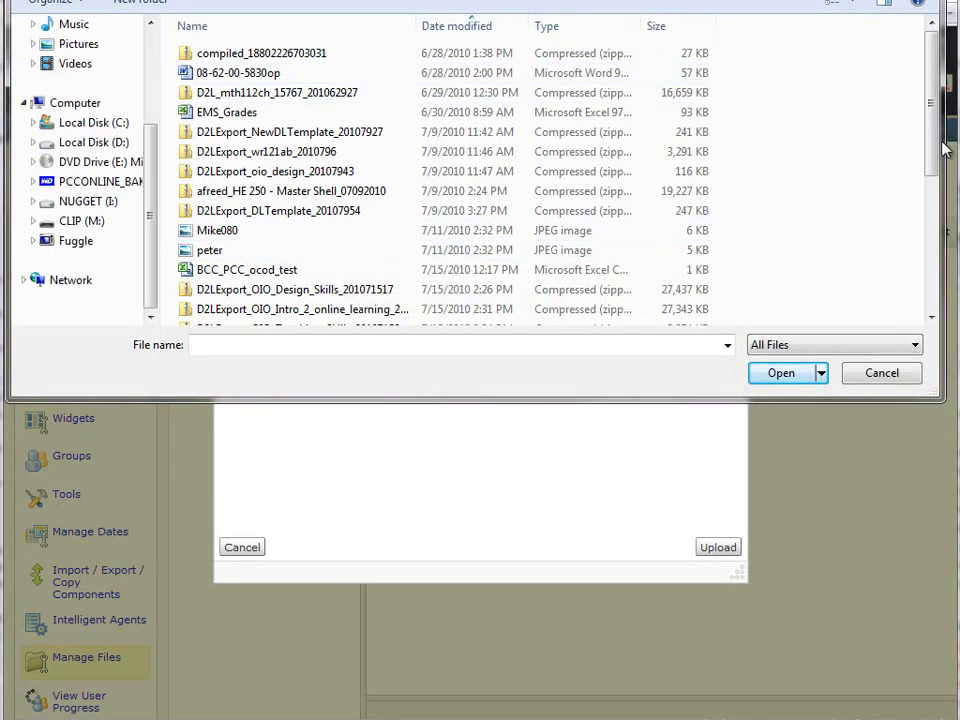
left_click_drag(932, 96, 932, 226)
left_click(311, 316)
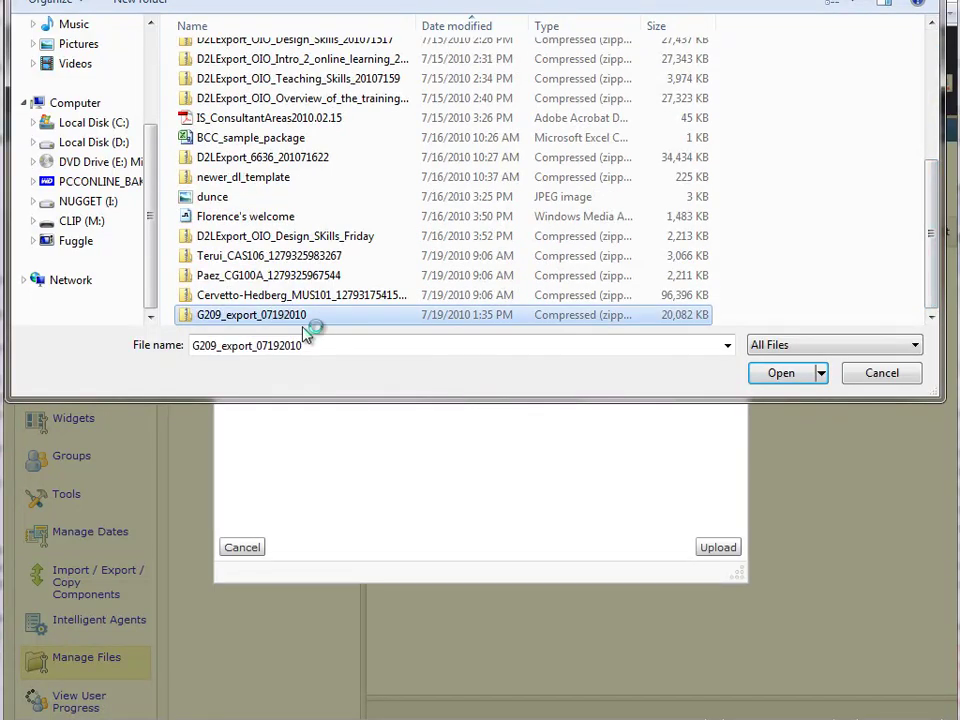
left_click(765, 376)
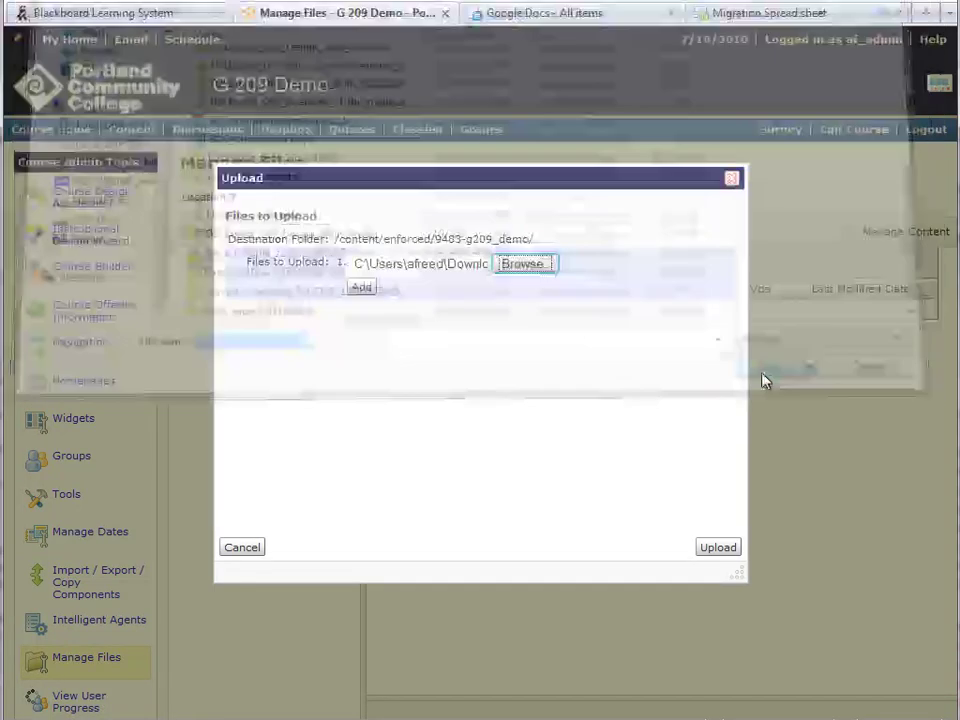
left_click(731, 553)
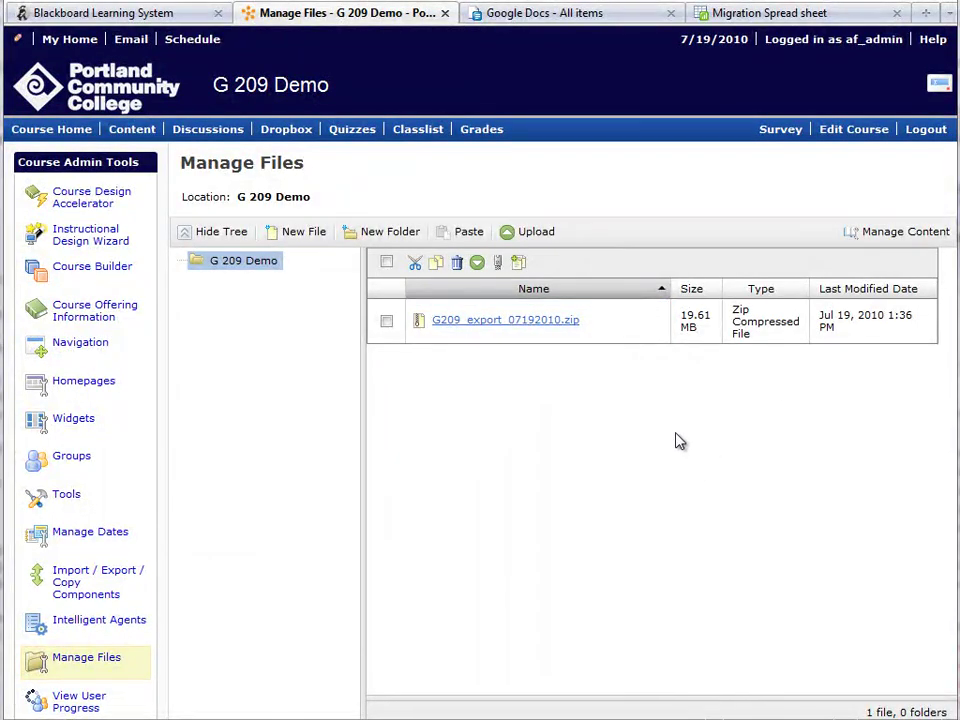
- Unzip G209_export_07192010.zip in the G 209 Demo course's root folder
mouse_move(437, 323)
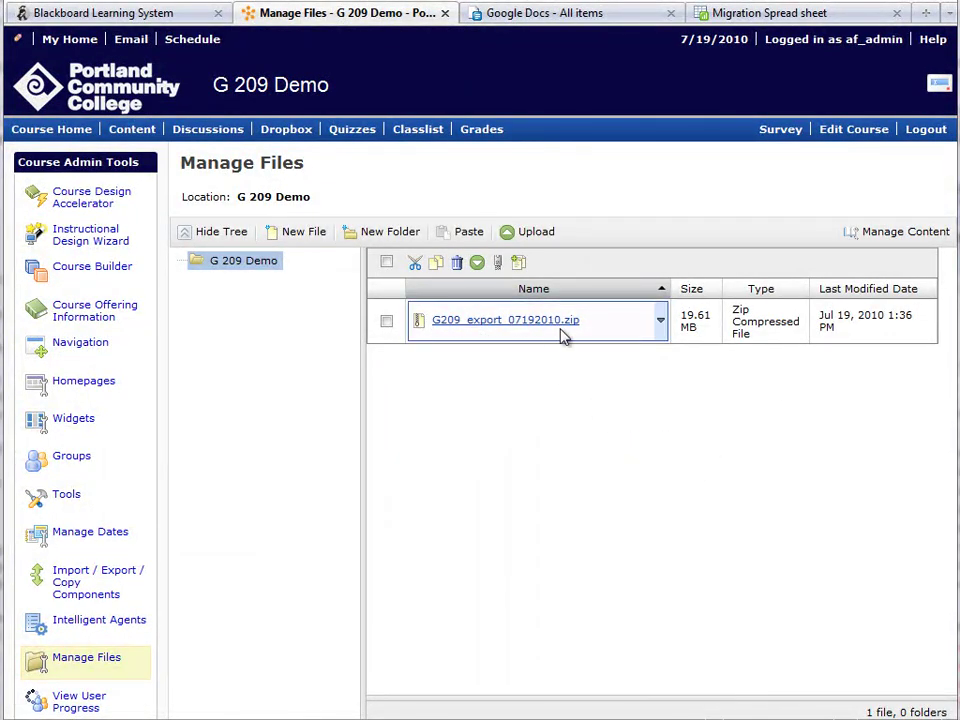
left_click(660, 322)
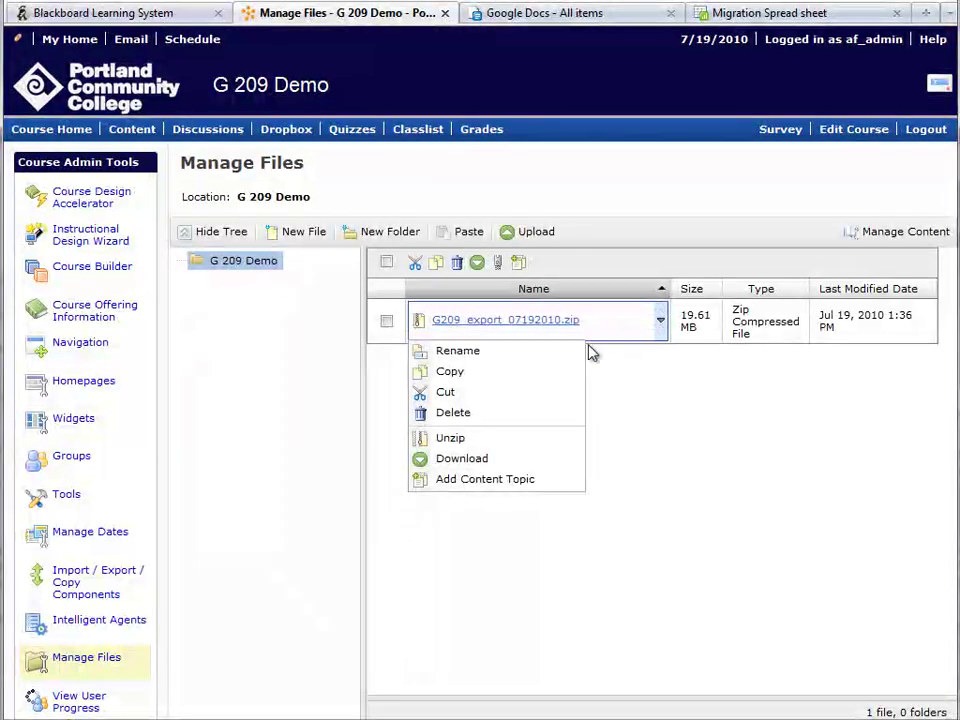
left_click(437, 439)
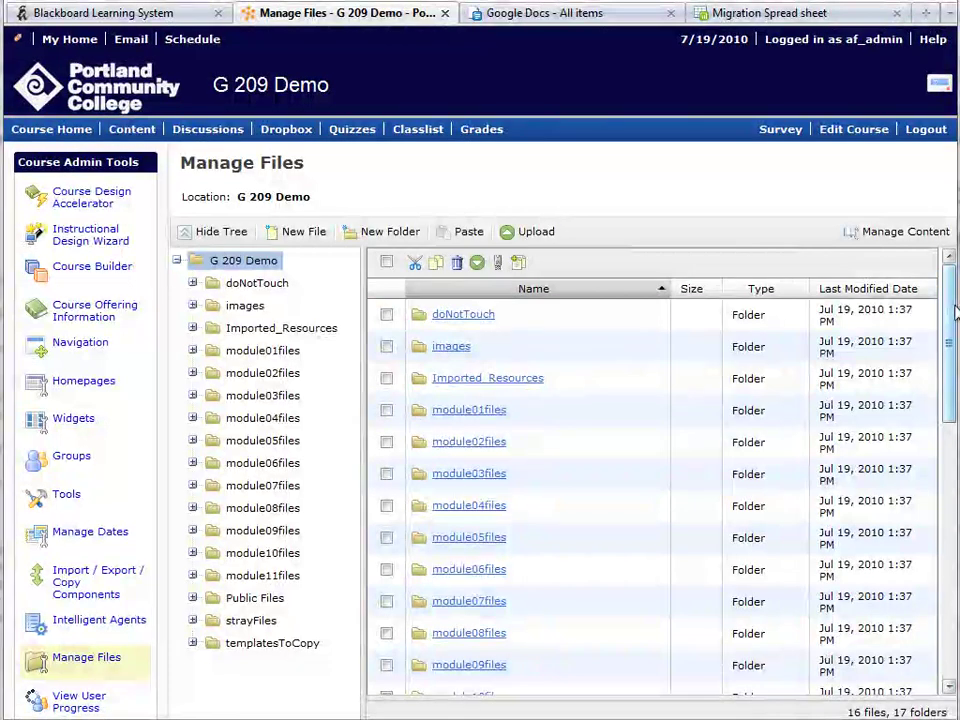
- Return to the Blackboard course's File Manager and examine its folders and files for comparison with the unzipped ones
left_click(148, 18)
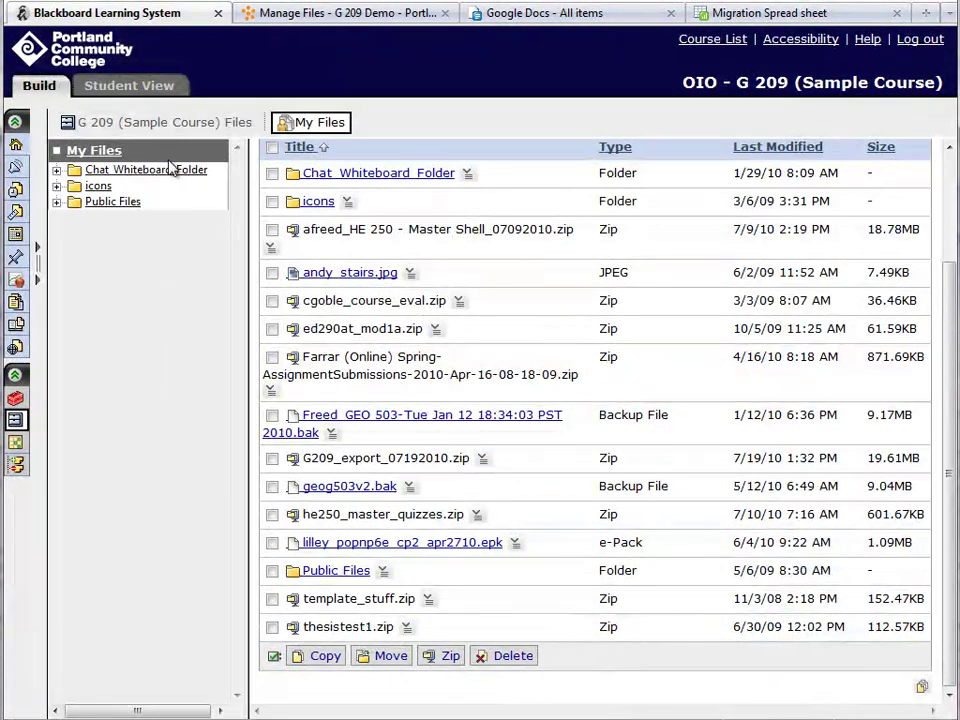
left_click(152, 124)
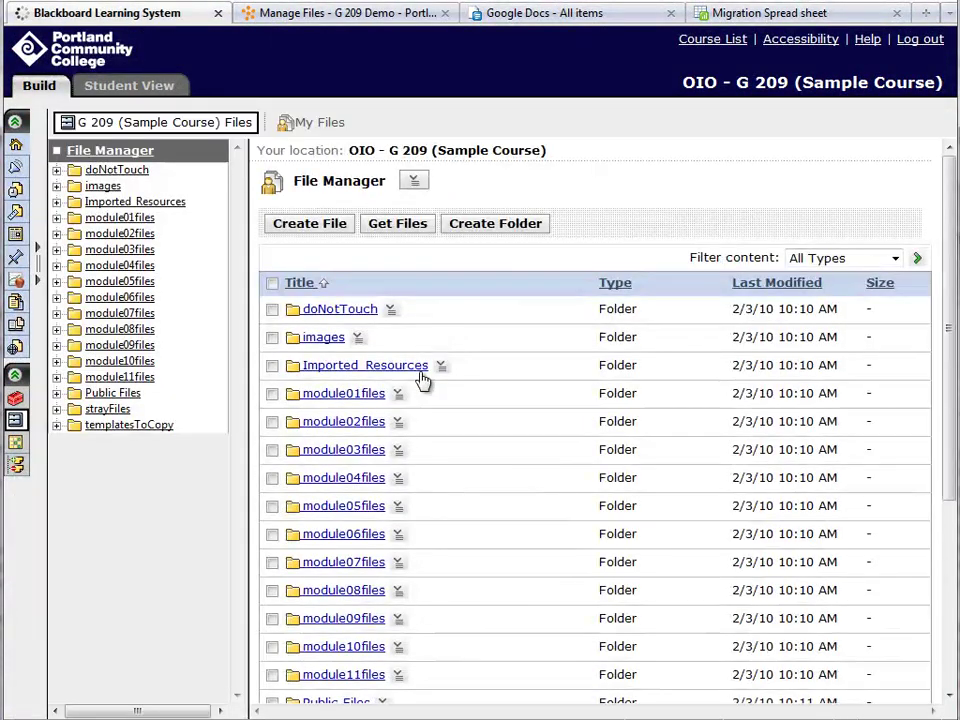
scroll(424, 381, "down", 6)
scroll(424, 383, "up", 5)
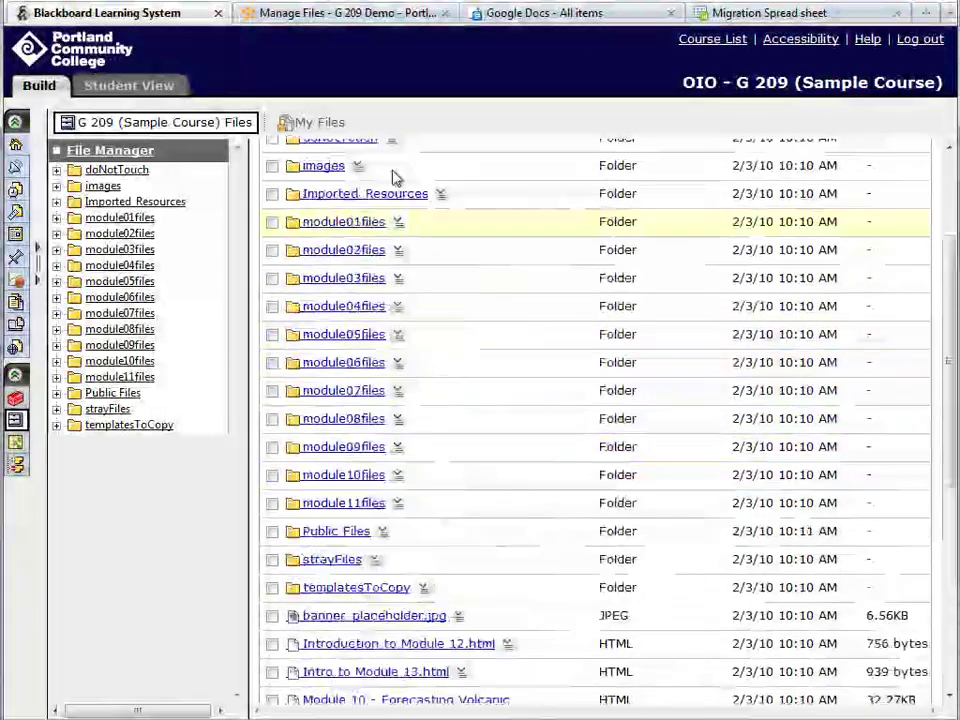
- Switch back to the G 209 Demo course's files in Desire2Learn and delete the uploaded G209_export_07192010.zip archive
left_click(328, 21)
scroll(560, 440, "down", 2)
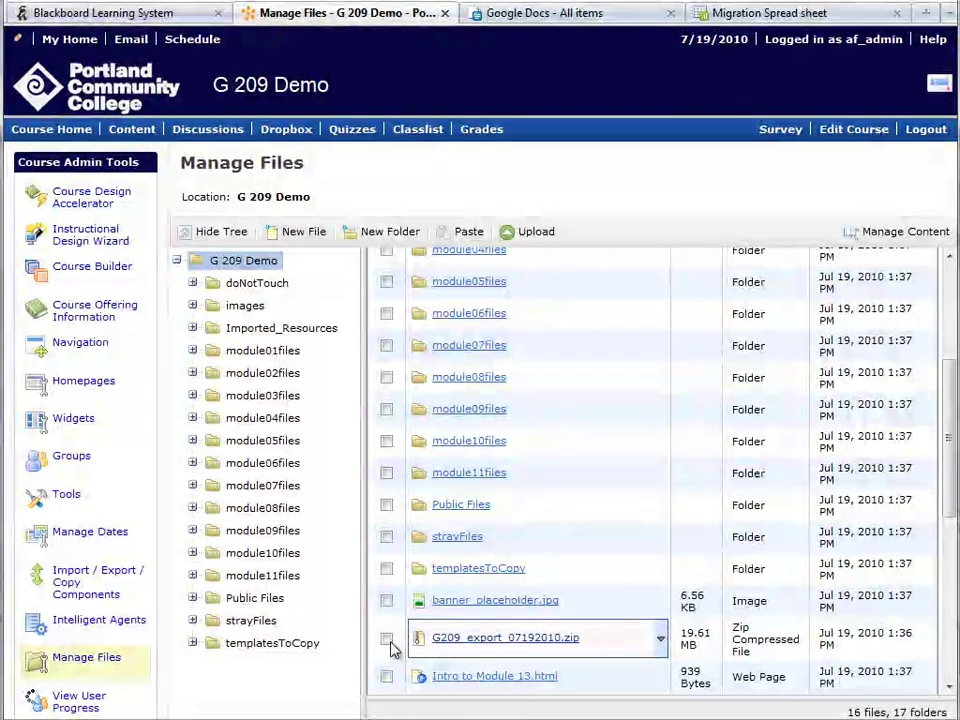
left_click(386, 638)
scroll(568, 606, "down", 2)
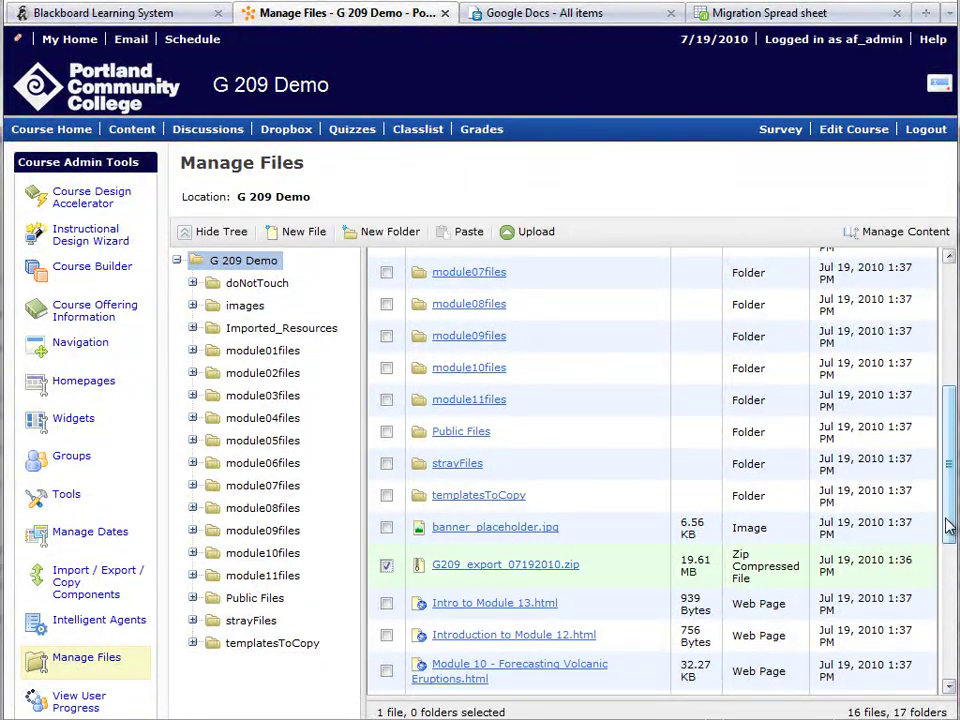
left_click_drag(948, 510, 936, 328)
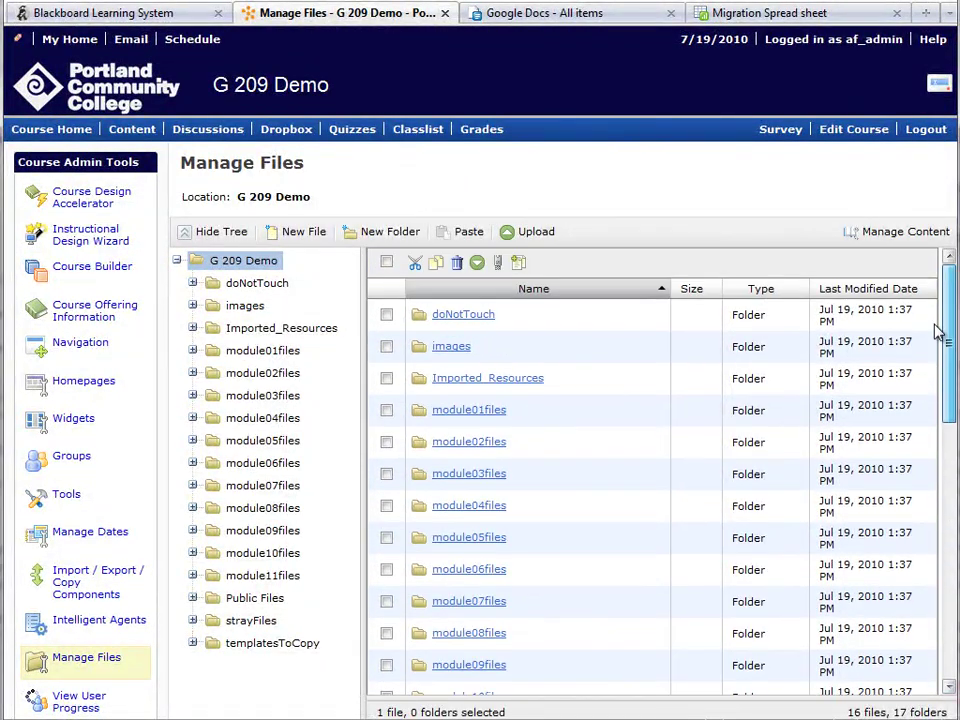
left_click(457, 264)
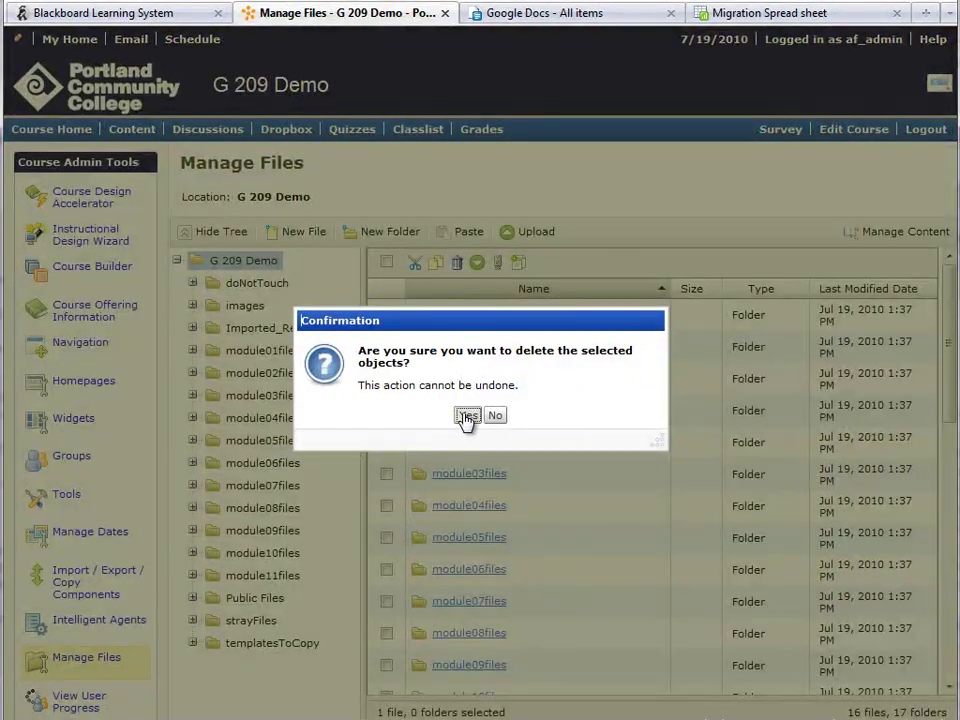
left_click(466, 416)
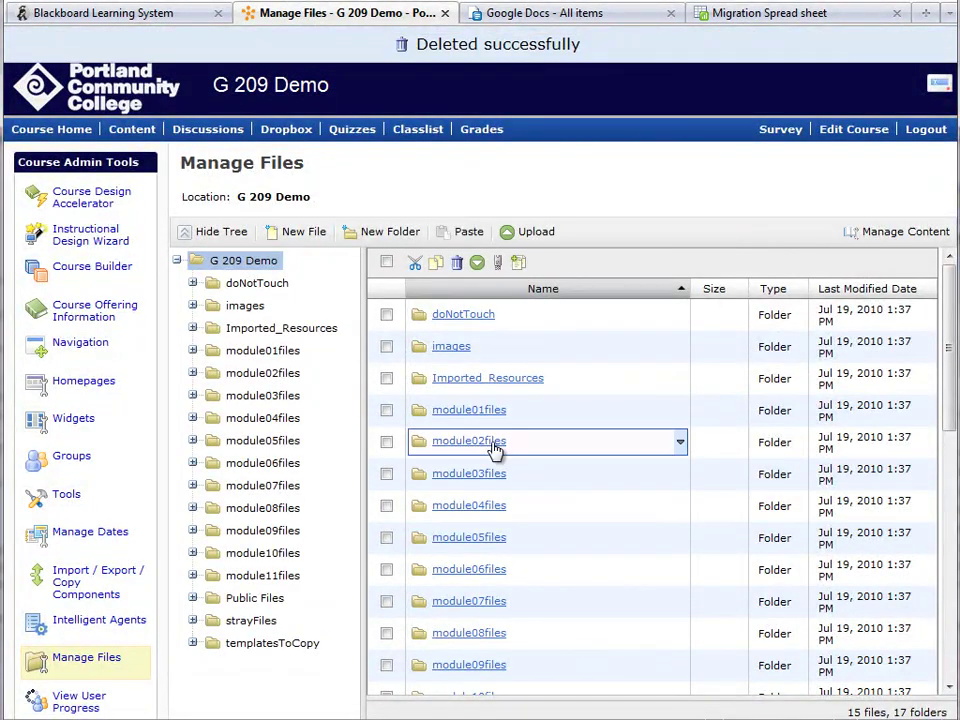
- Start adding all files in the module01files folder as content topics, with enumeration hidden for these topics
scroll(470, 510, "down", 4)
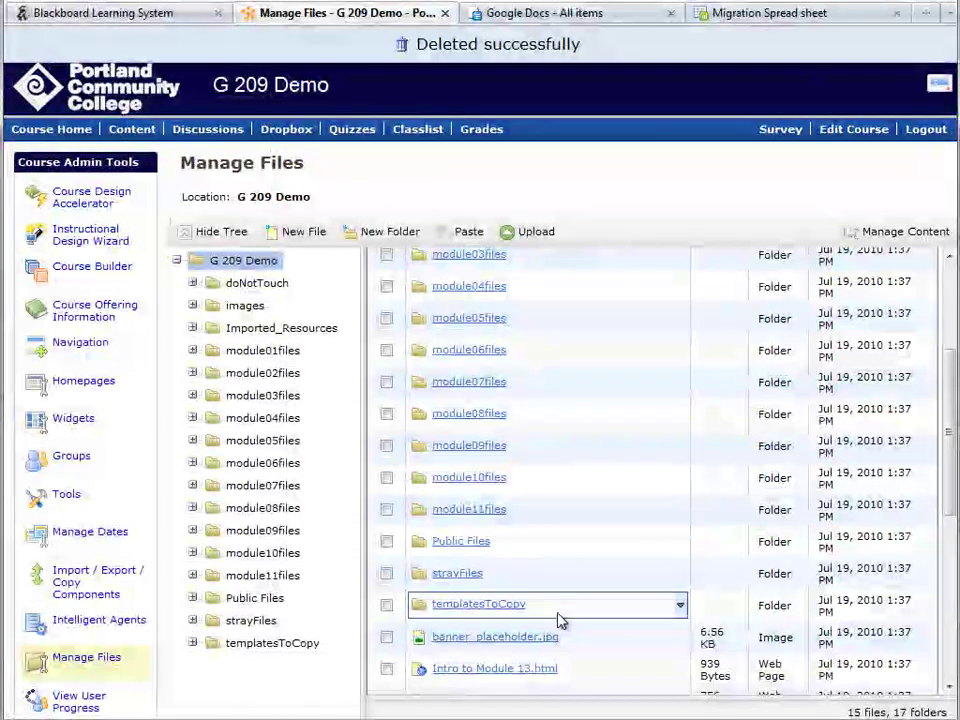
scroll(550, 612, "down", 5)
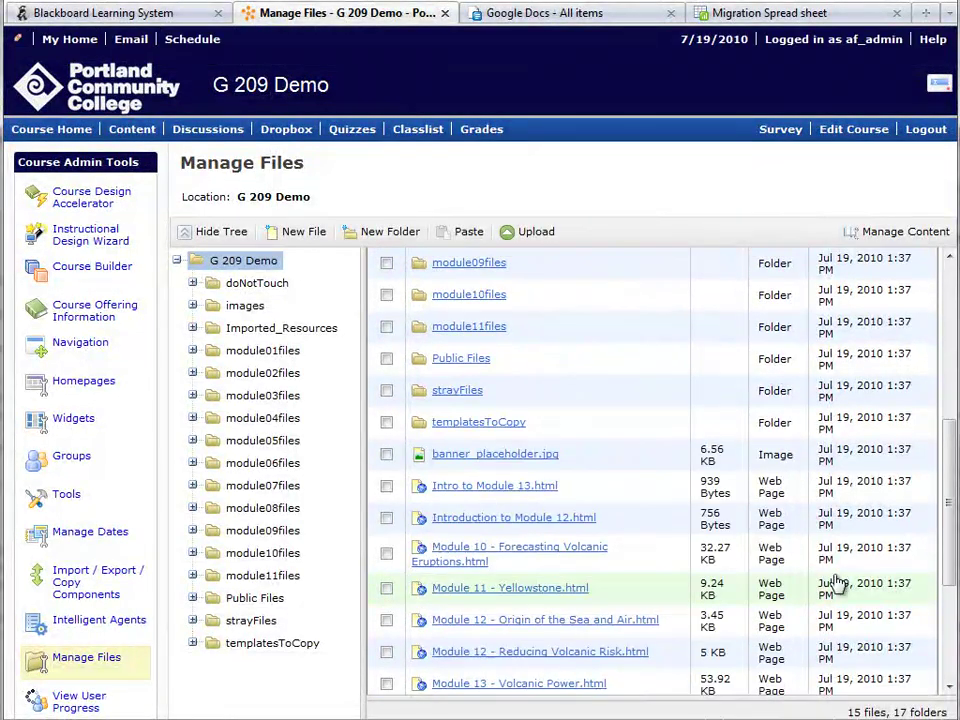
scroll(575, 568, "up", 6)
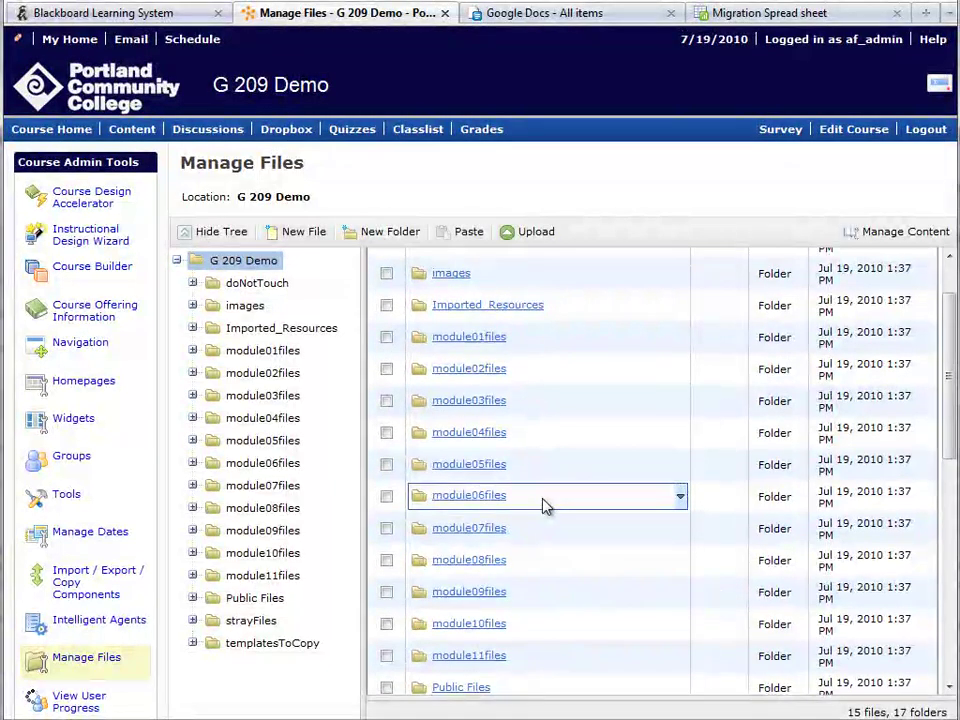
left_click(469, 338)
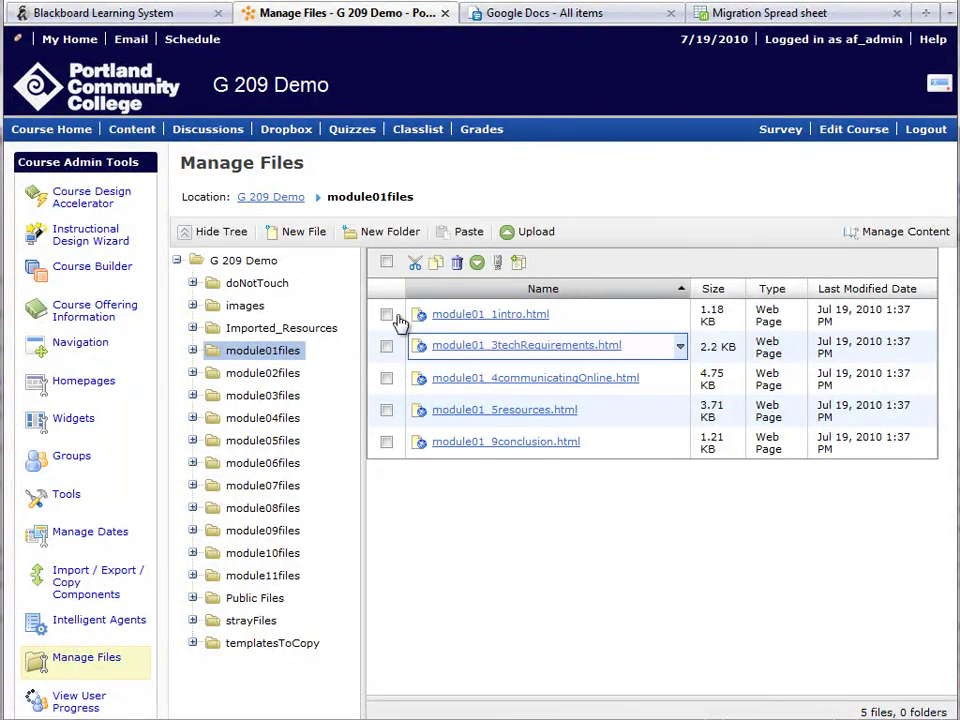
left_click(386, 262)
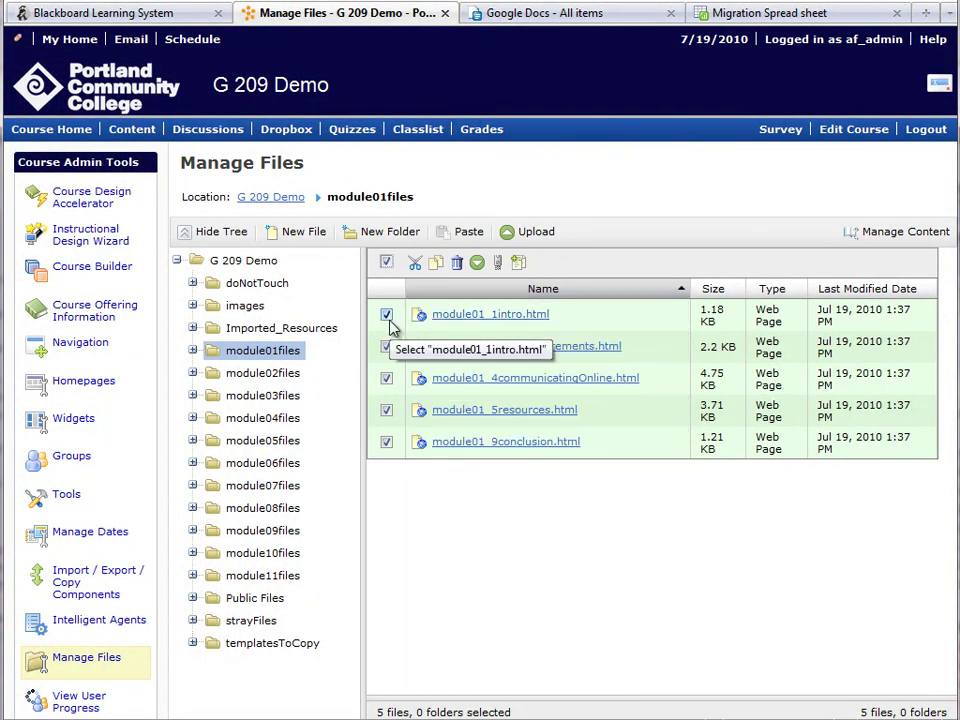
left_click(520, 265)
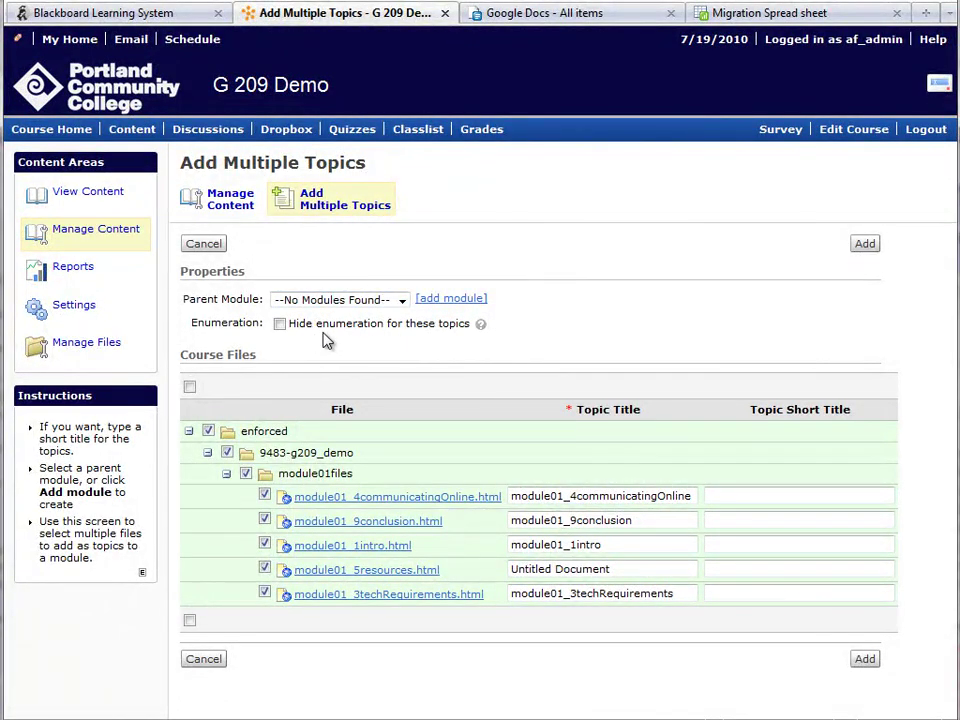
left_click(280, 324)
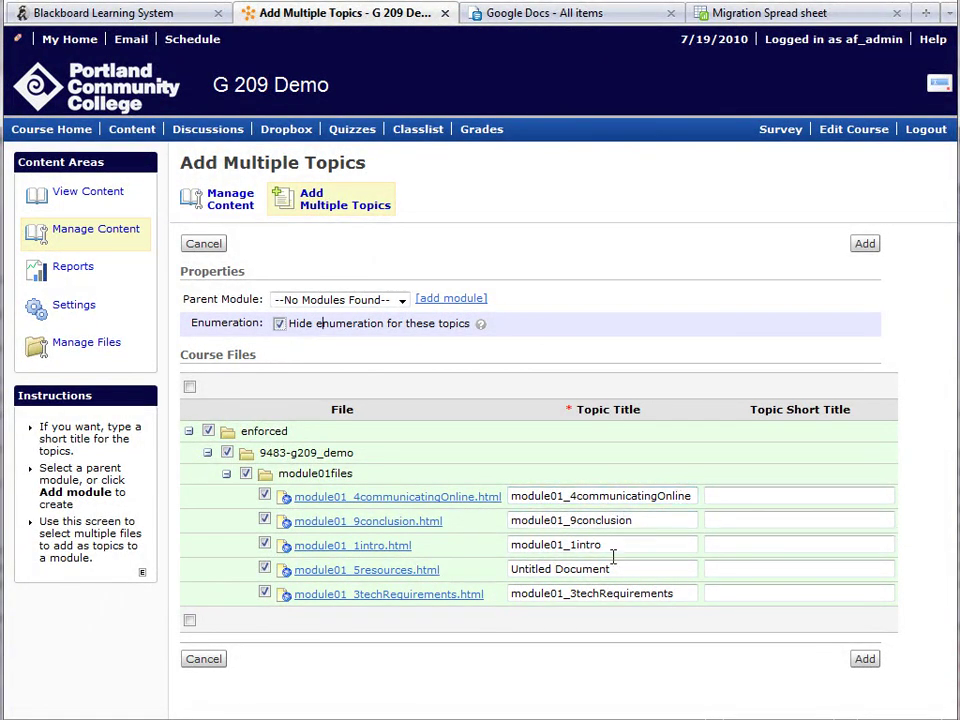
- Title the intro, resources and tech requirements topics "Module 1 Introduction", "Module 1 Resources" and "Module 1 Tech Requirements"
double_click(515, 545)
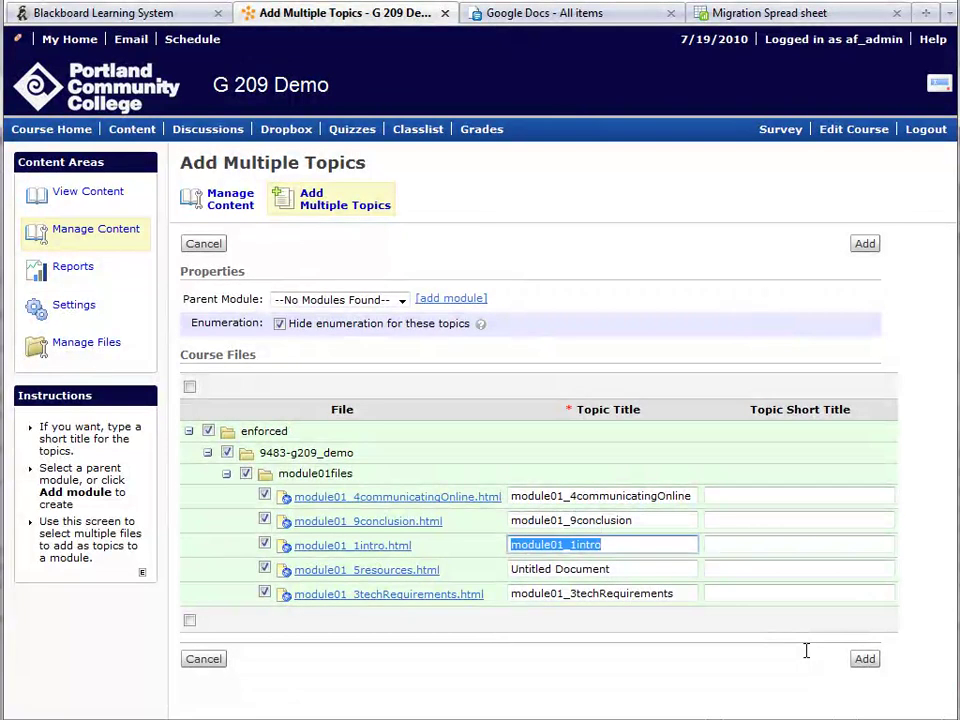
type("M")
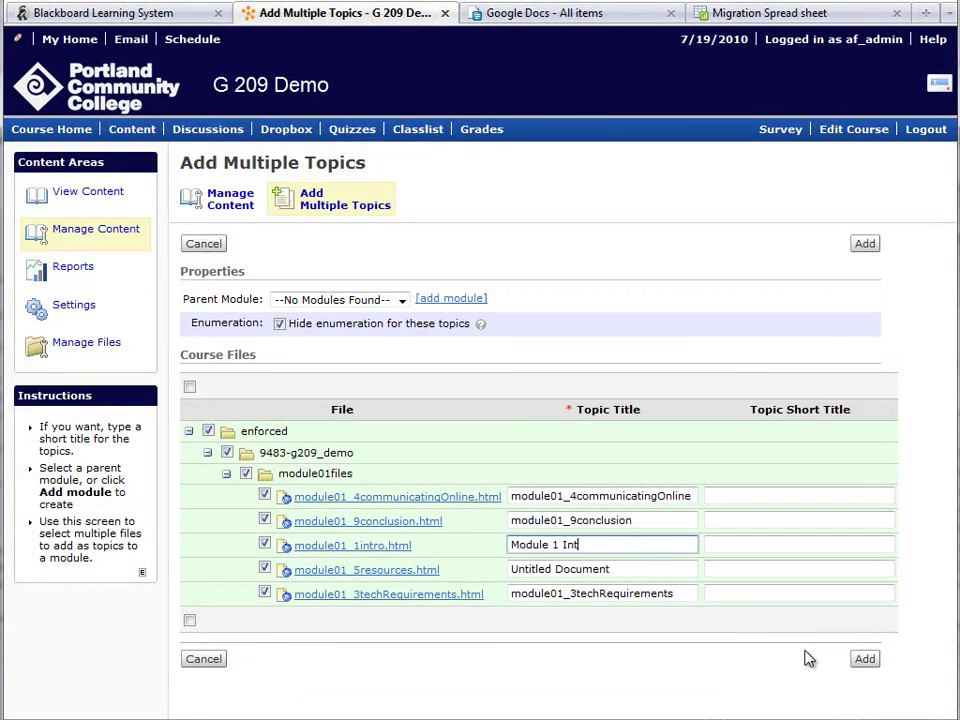
key("Tab")
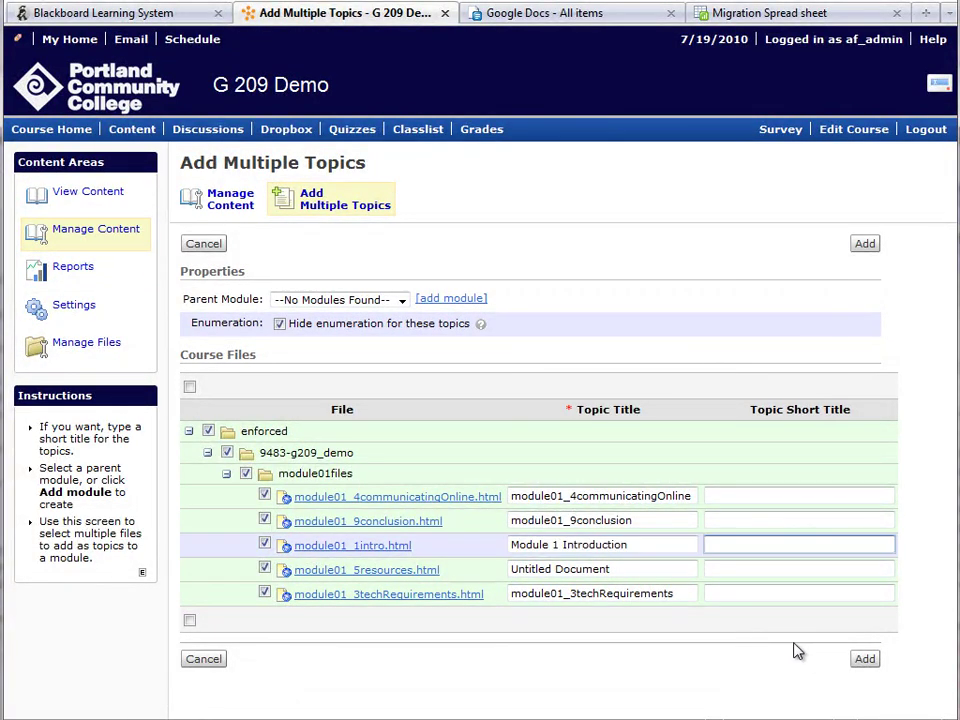
left_click_drag(629, 570, 475, 569)
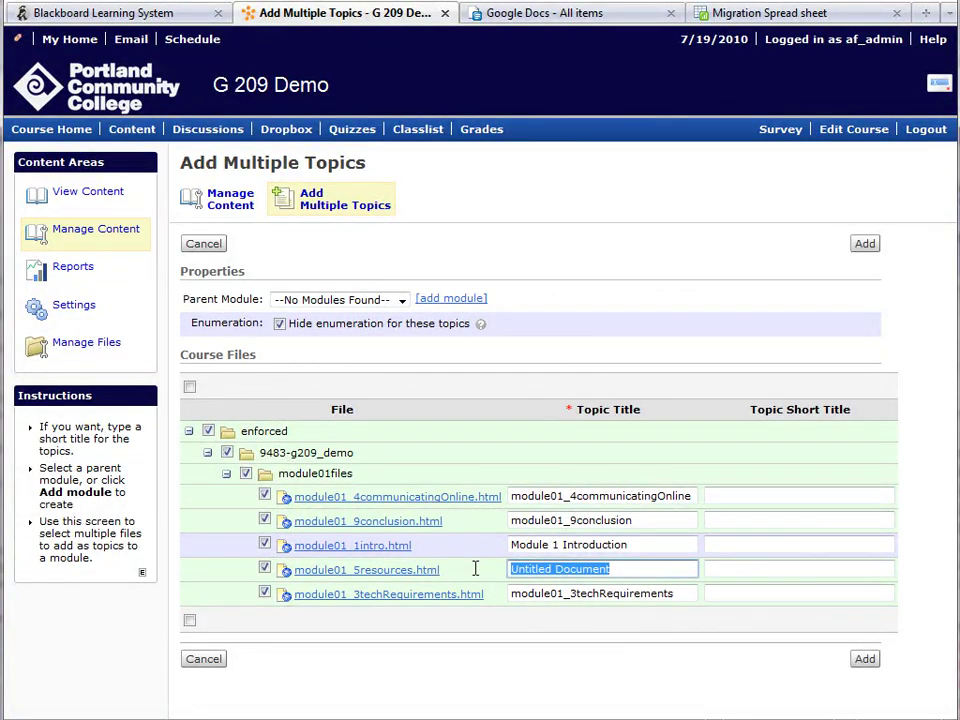
type("Module 1 Resources")
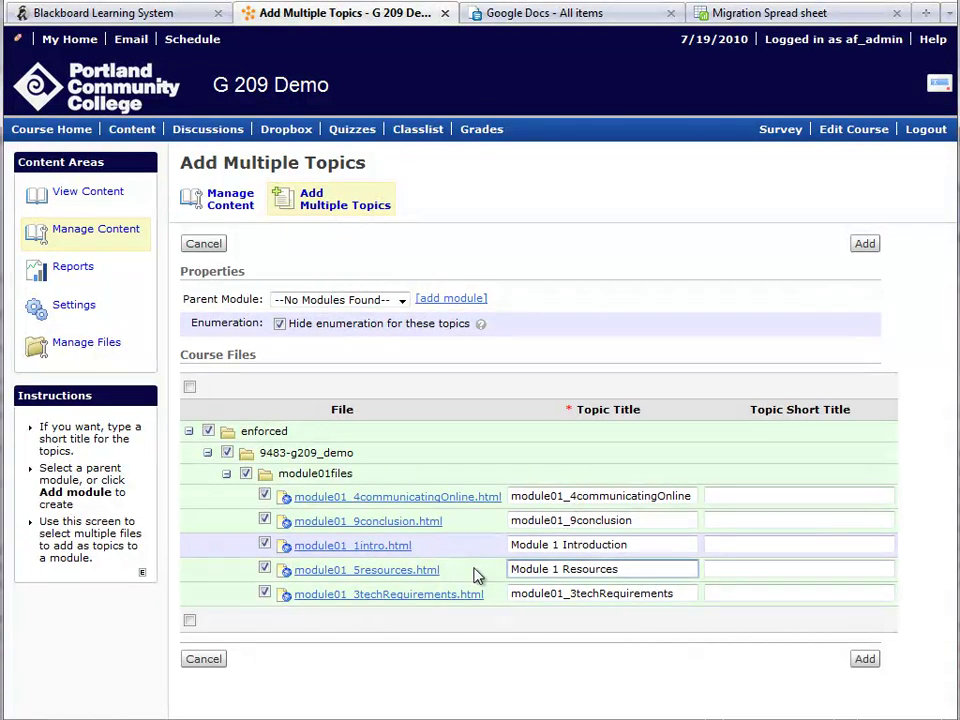
left_click_drag(679, 594, 485, 591)
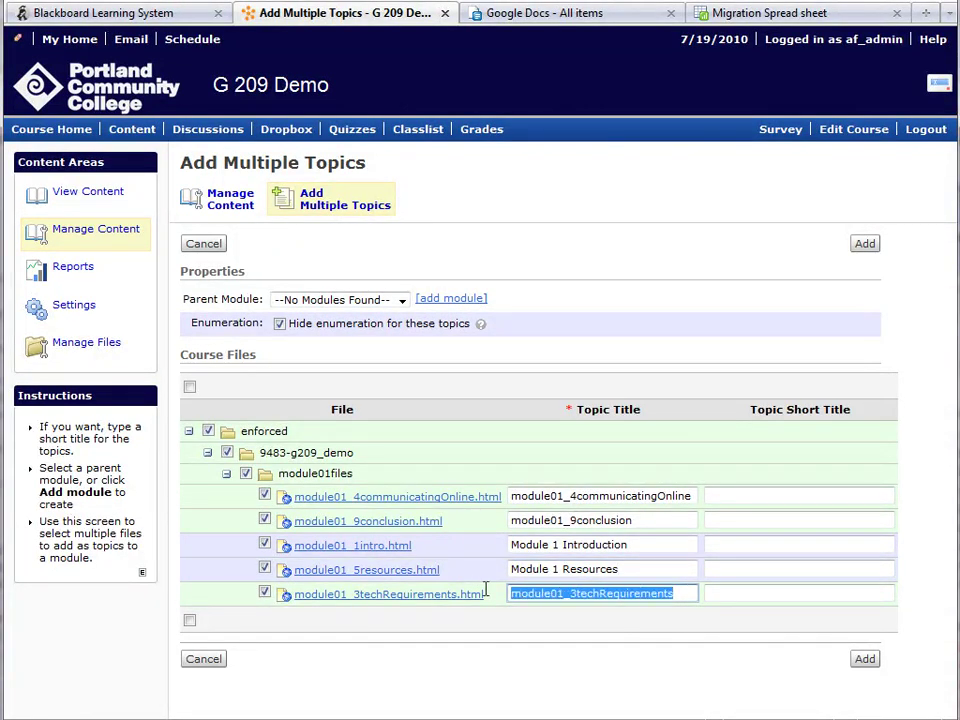
type("Module 1 Tech Requireme")
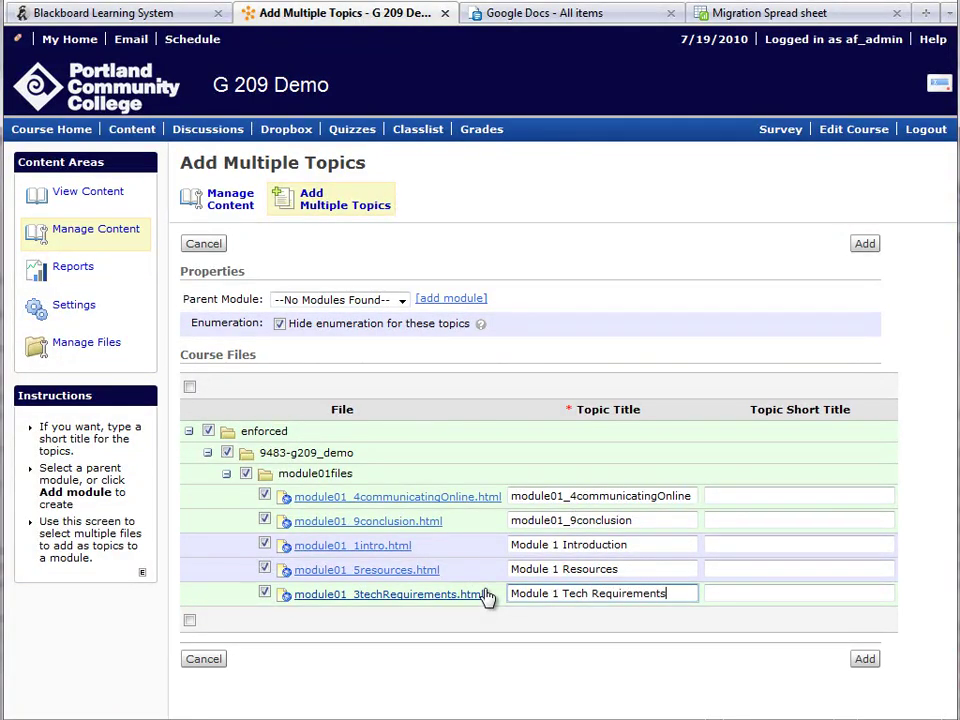
type("nts")
- Title the module01_9conclusion topic "Module 1 Conclusion" and the module01_4communicatingOnline topic "Module 1 Communicating Online"
left_click_drag(578, 519, 428, 516)
type("Module 1 C")
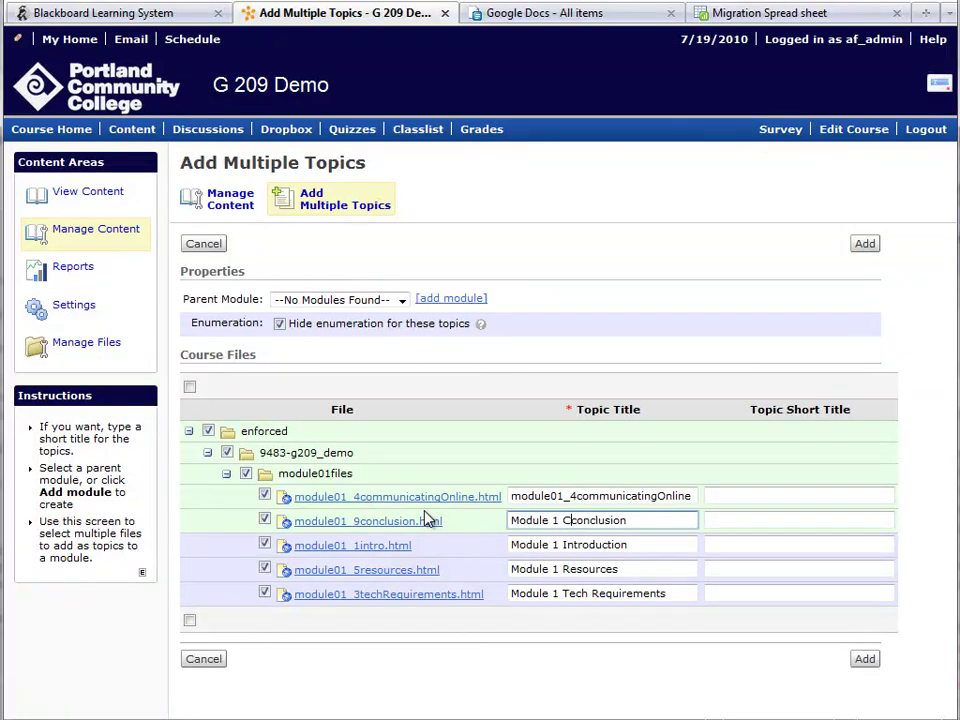
key("Delete")
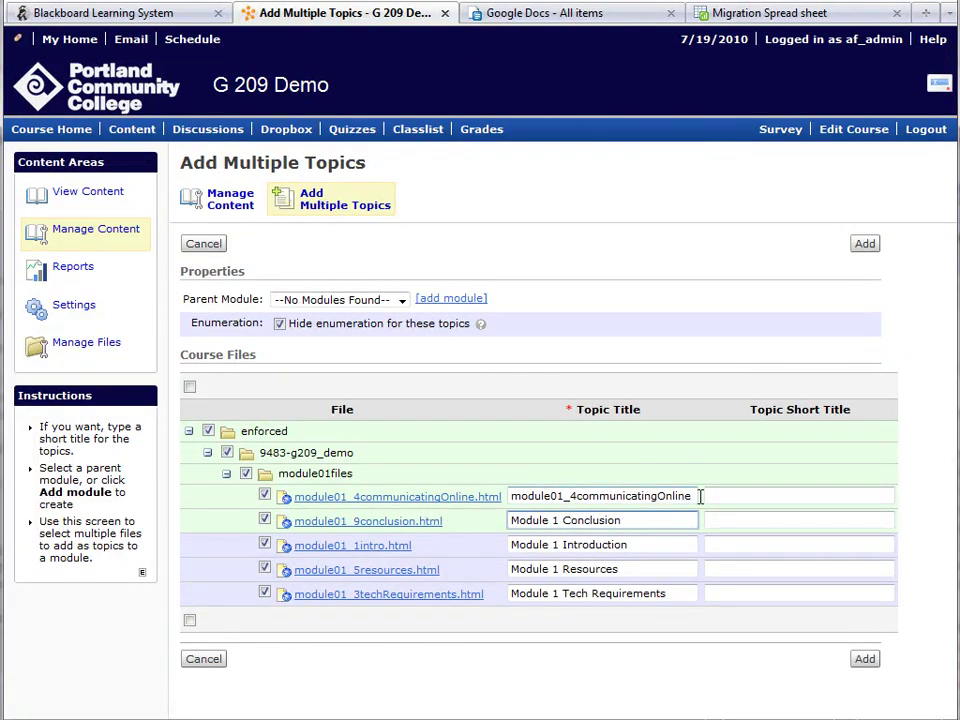
left_click_drag(571, 496, 461, 497)
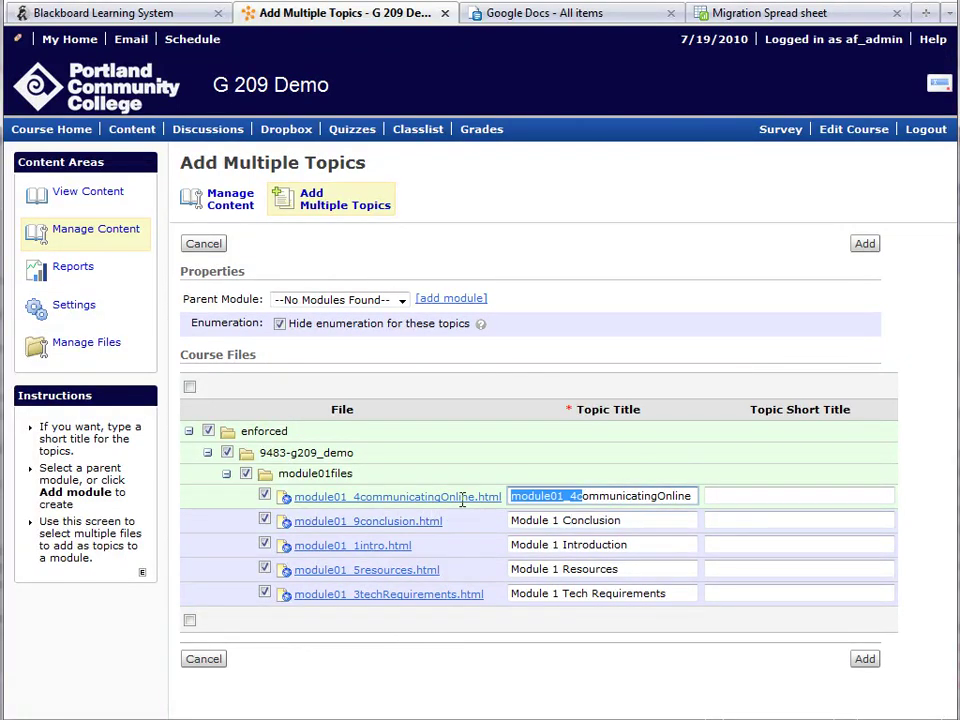
type("Module 1 C")
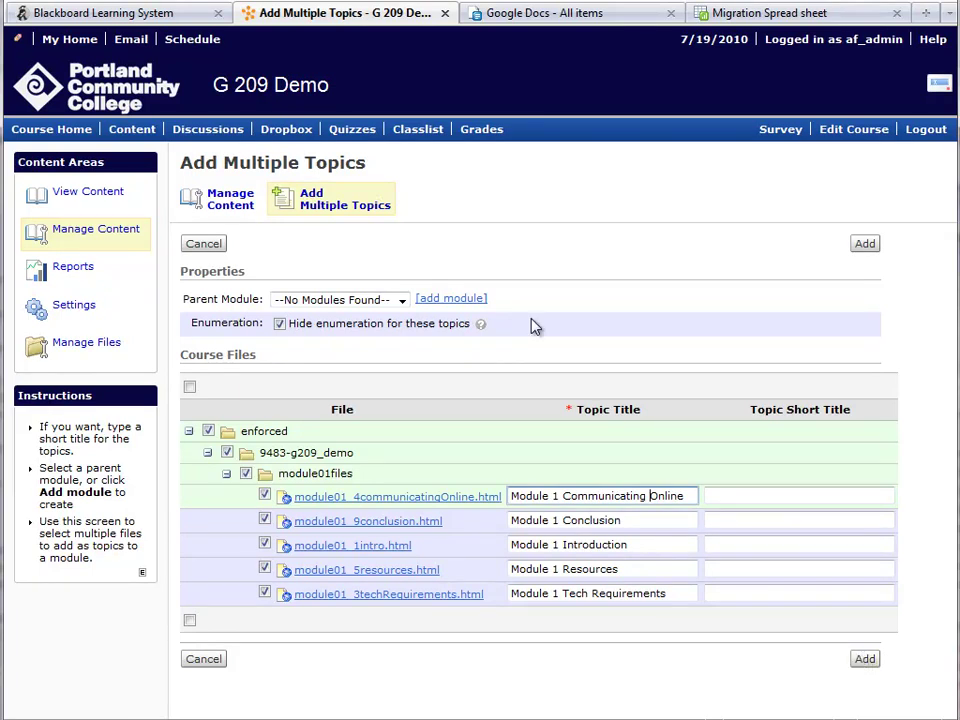
- Create a new module titled "Module 1" with no parent, as the parent module for these topics
left_click(400, 300)
left_click(390, 313)
left_click(451, 298)
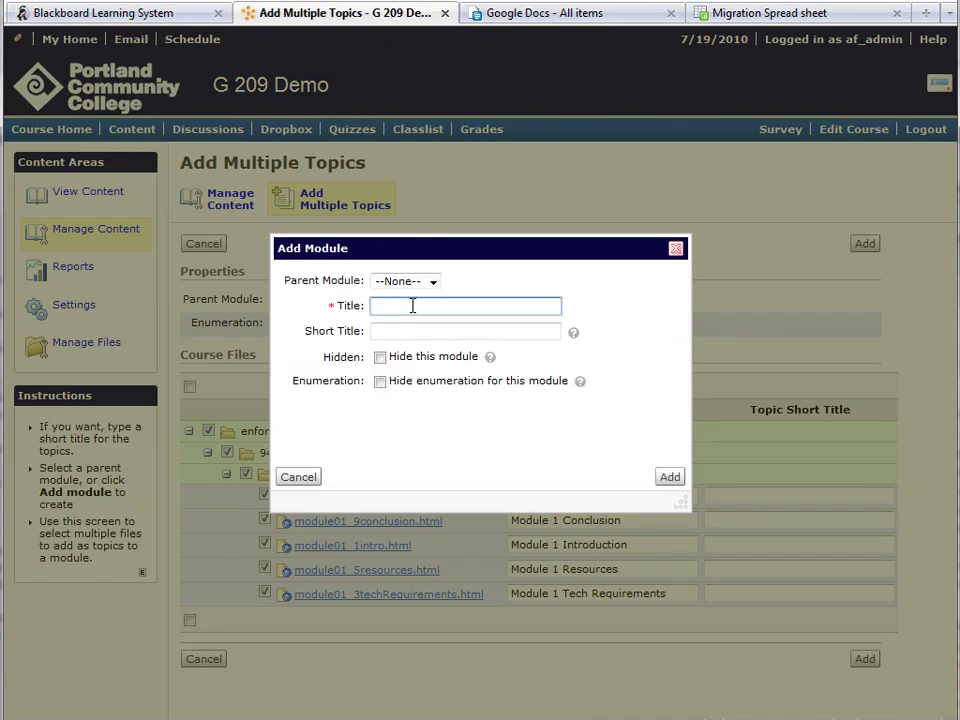
type("Module 1")
left_click(671, 479)
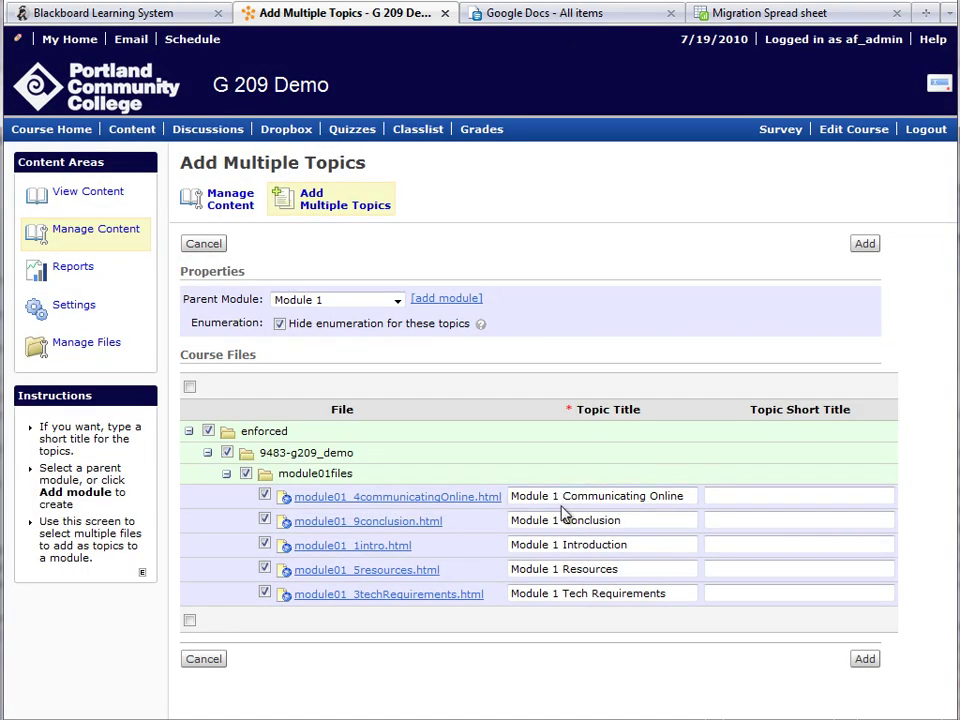
- Remove the "Module 1" prefix from all five topic titles and add the topics to the module
left_click_drag(557, 495, 420, 497)
key("BackSpace")
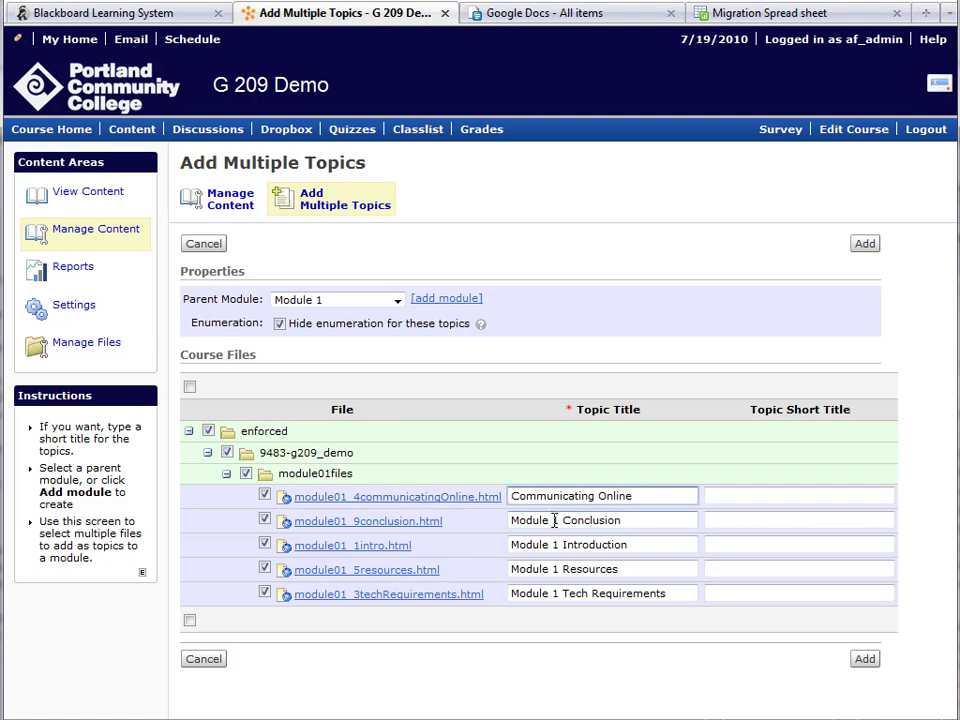
left_click_drag(563, 520, 509, 521)
key("BackSpace")
left_click_drag(563, 545, 499, 545)
key("BackSpace")
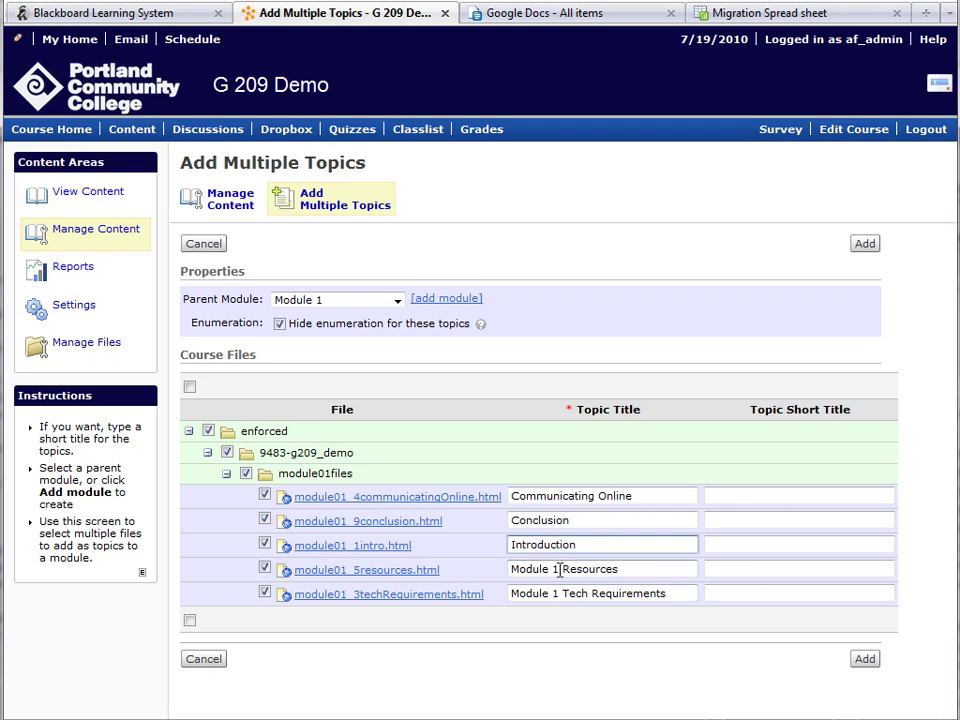
left_click_drag(563, 569, 500, 569)
key("BackSpace")
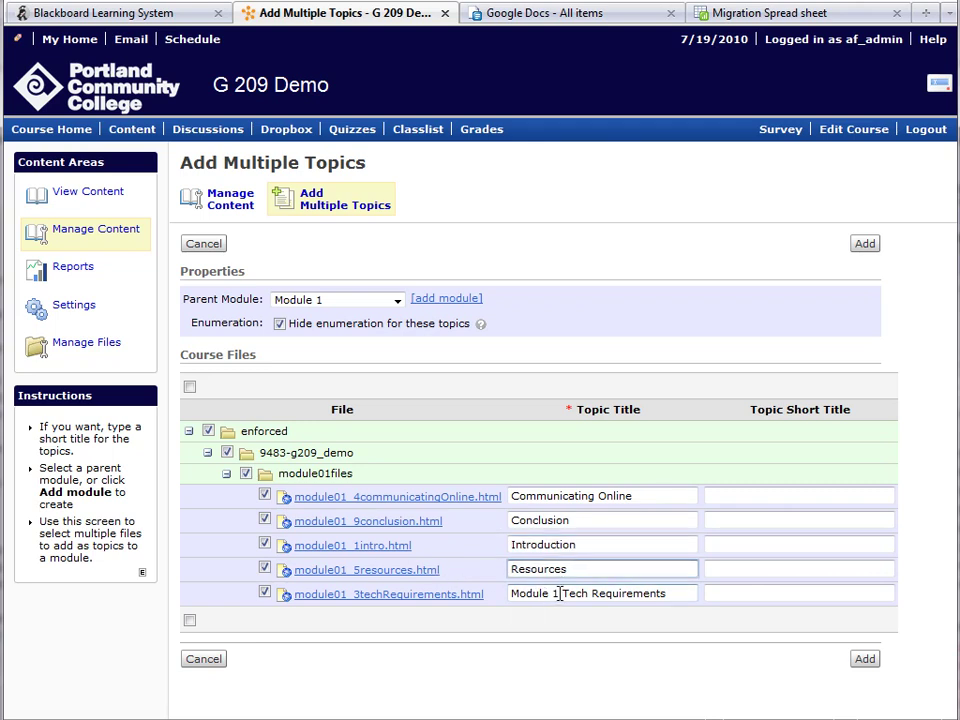
left_click_drag(561, 593, 505, 593)
key("BackSpace")
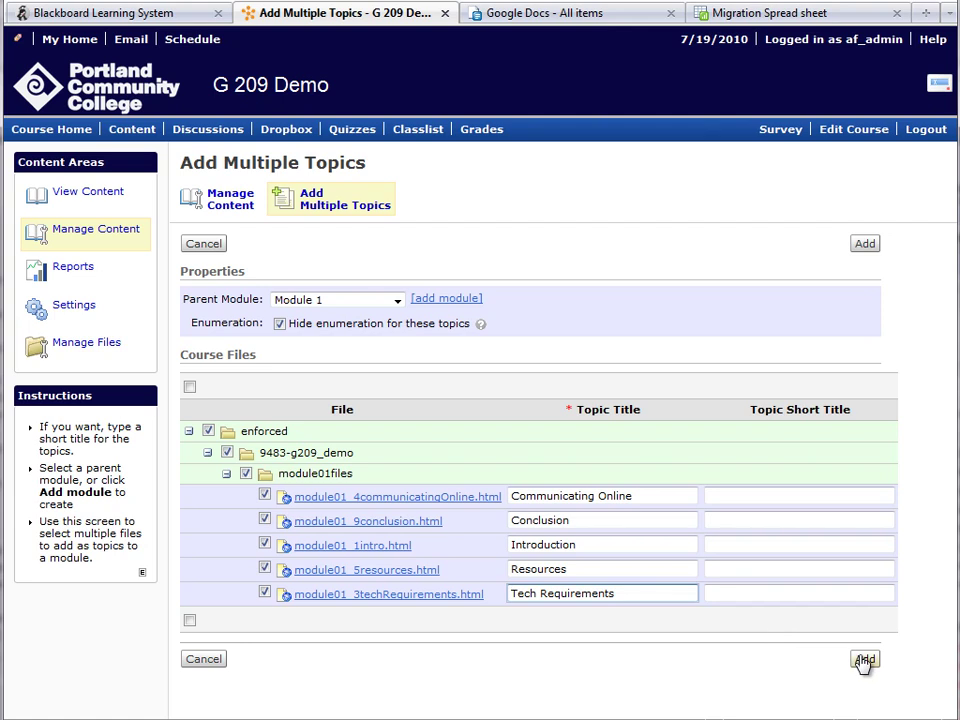
left_click(864, 660)
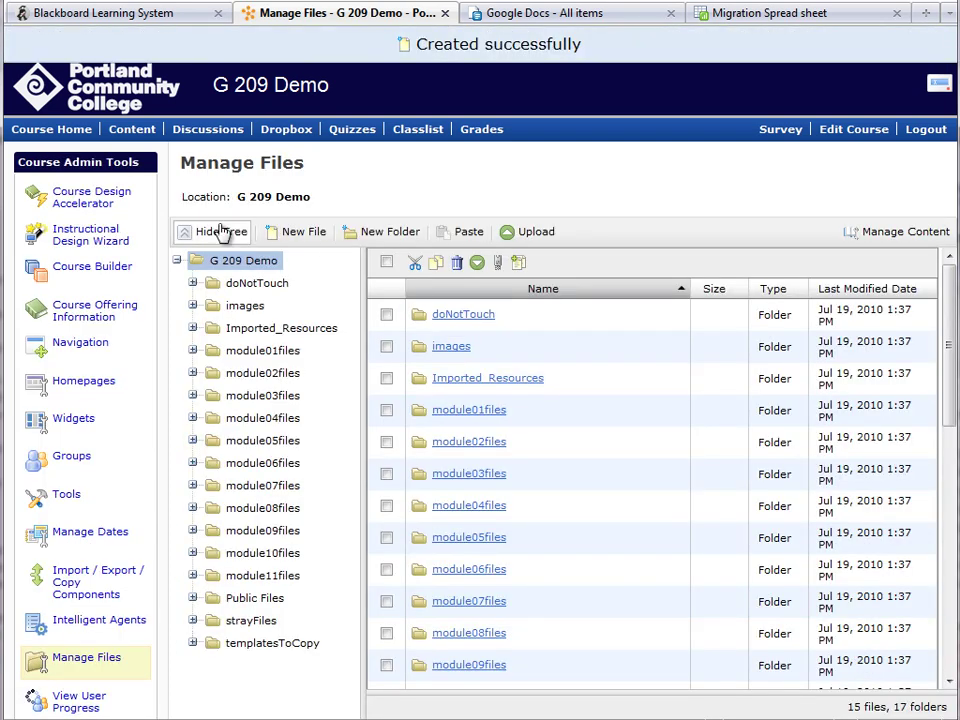
- Reorder the Module 1 topics as Introduction, Tech Requirements, Communicating Online, Resources and Conclusion, and save the order
left_click(131, 129)
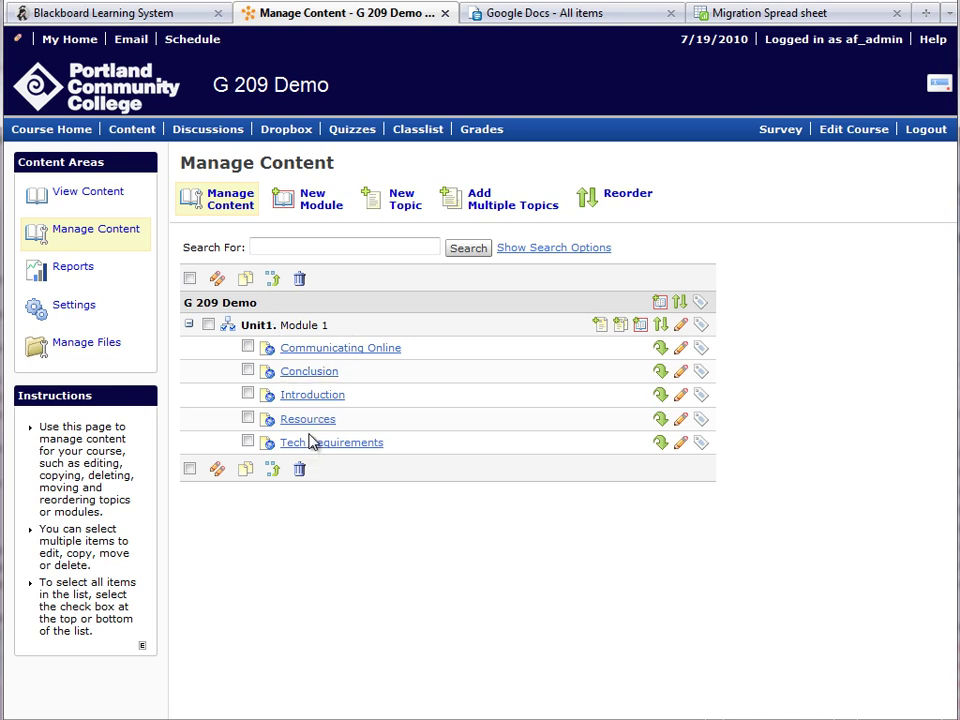
left_click(660, 330)
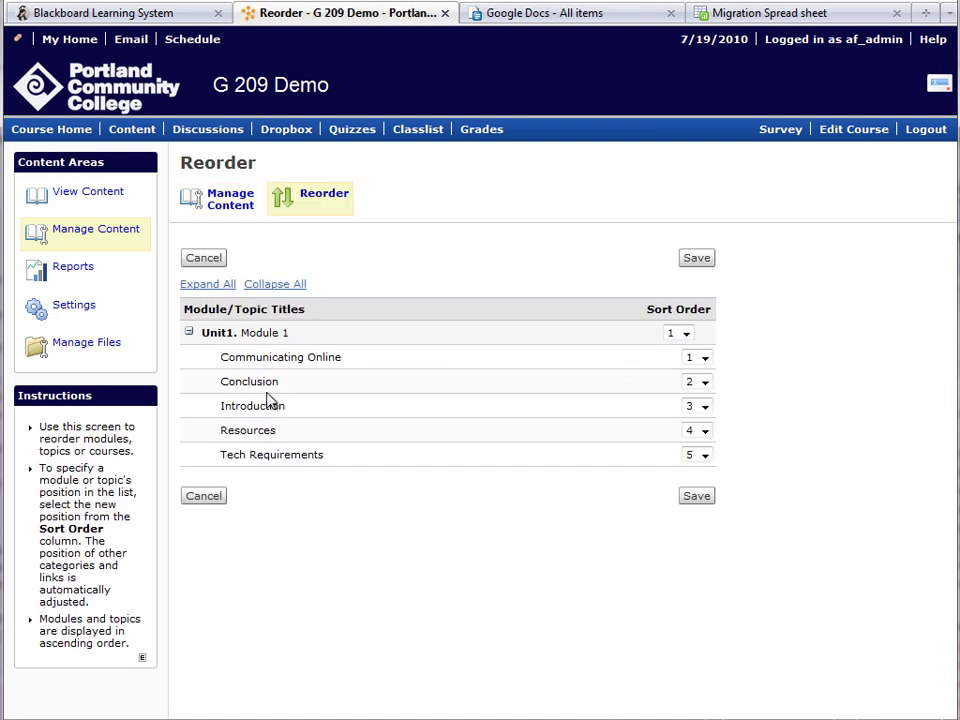
left_click(699, 406)
left_click(697, 423)
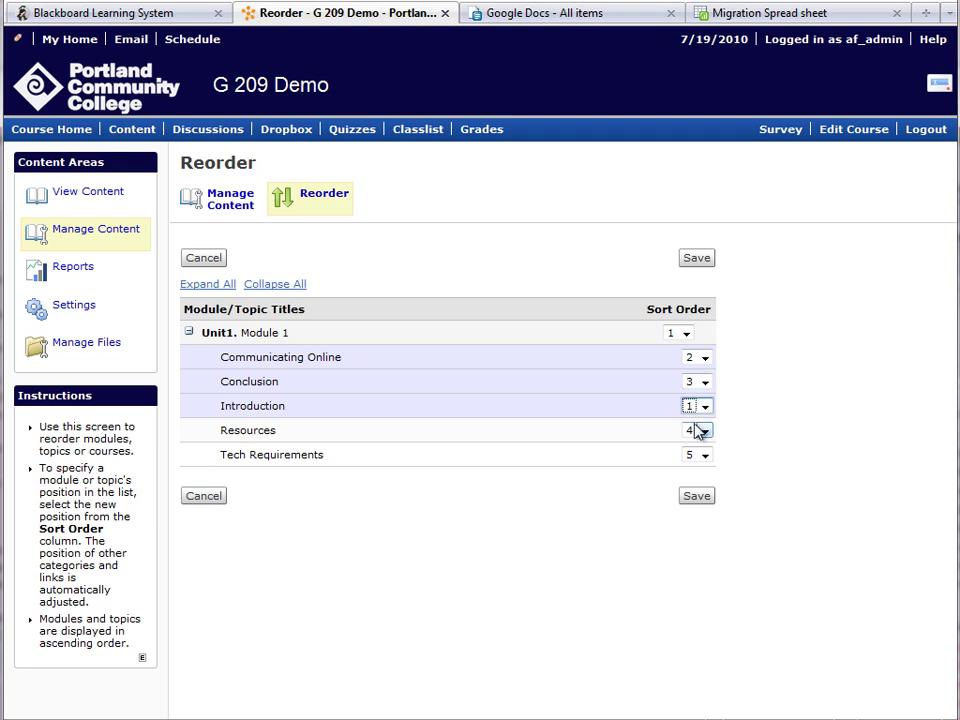
left_click(690, 460)
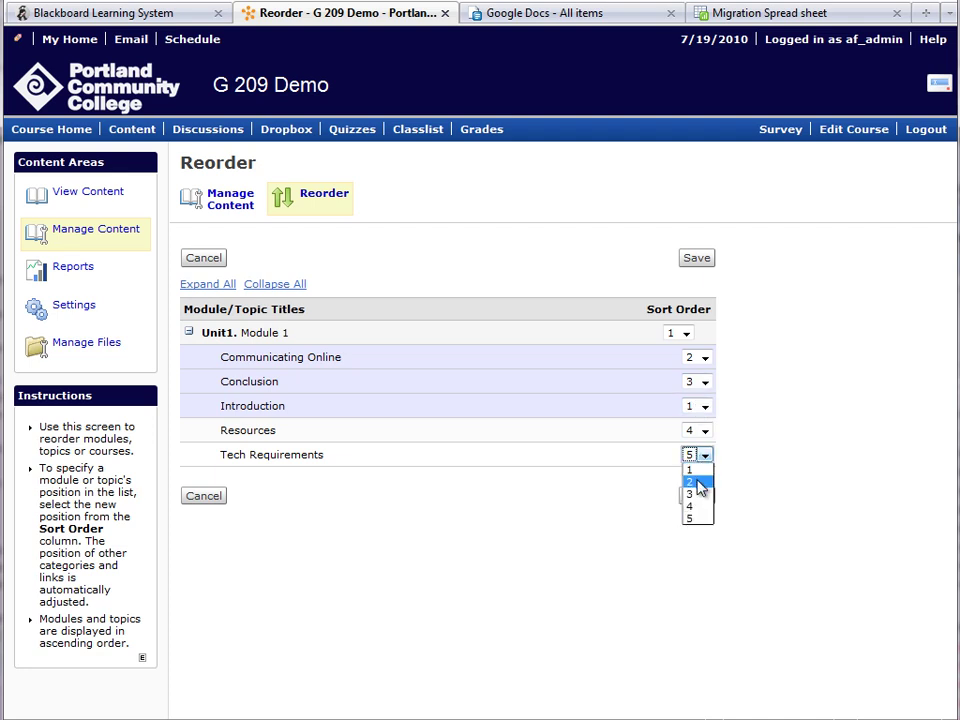
left_click(697, 484)
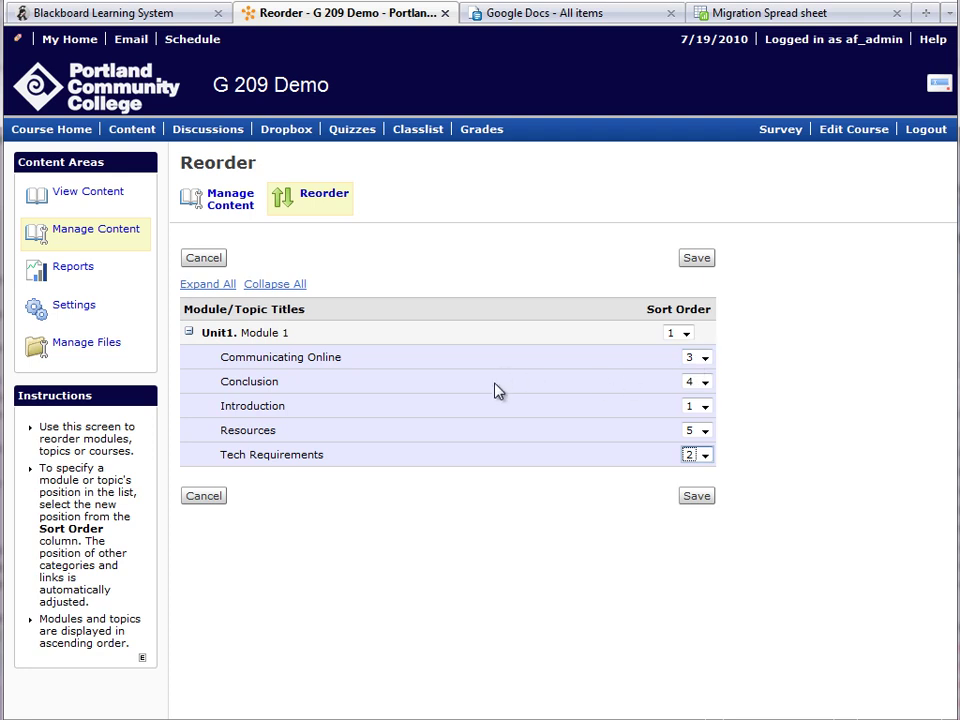
left_click(690, 431)
left_click(696, 484)
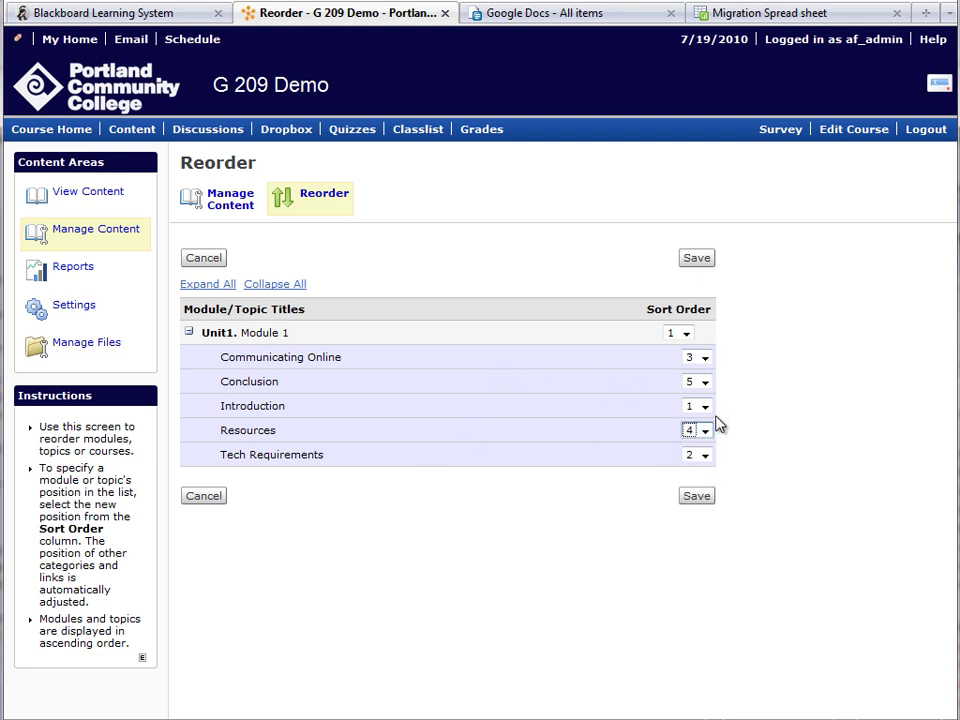
left_click(703, 498)
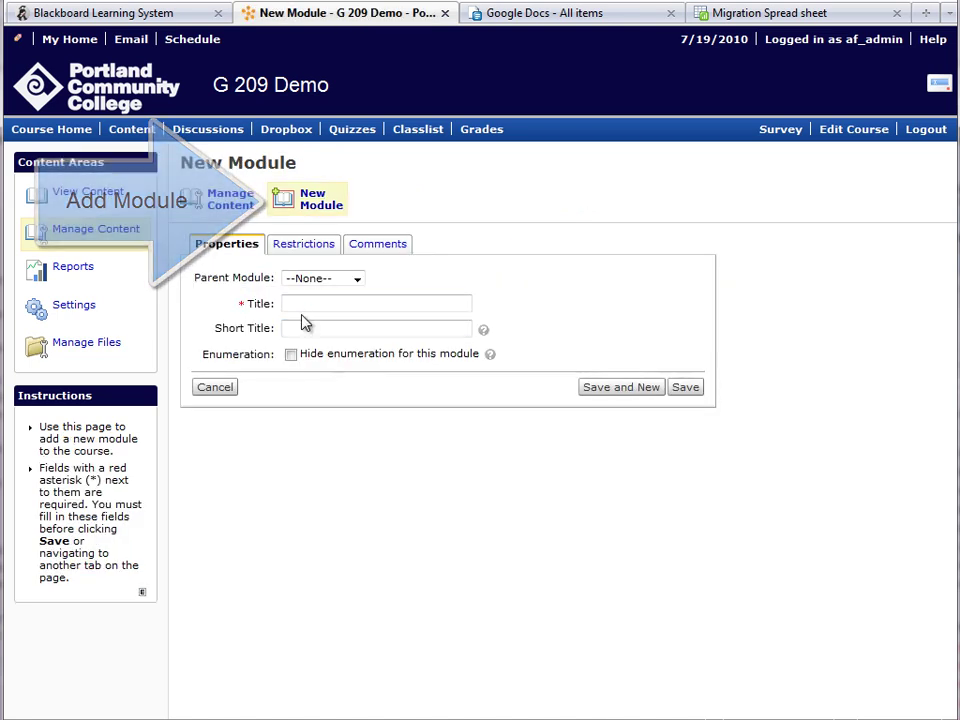
- Create a new module titled "Moldule 2" with no parent and its enumeration hidden
left_click(310, 310)
type("MOdul")
key("BackSpace")
key("BackSpace")
key("BackSpace")
type("dule 2")
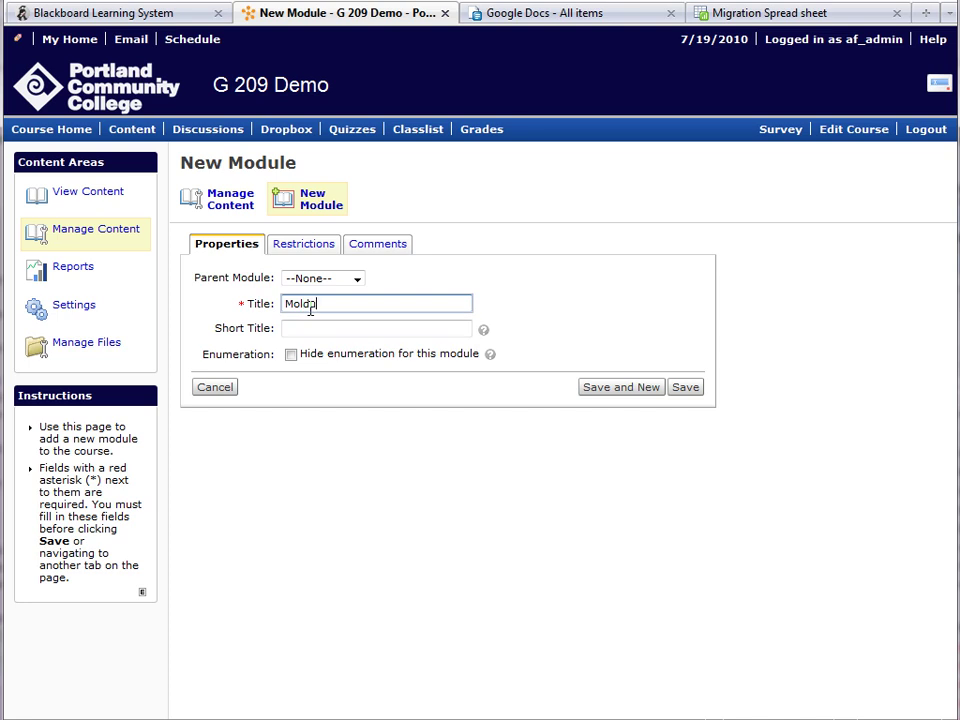
left_click(290, 355)
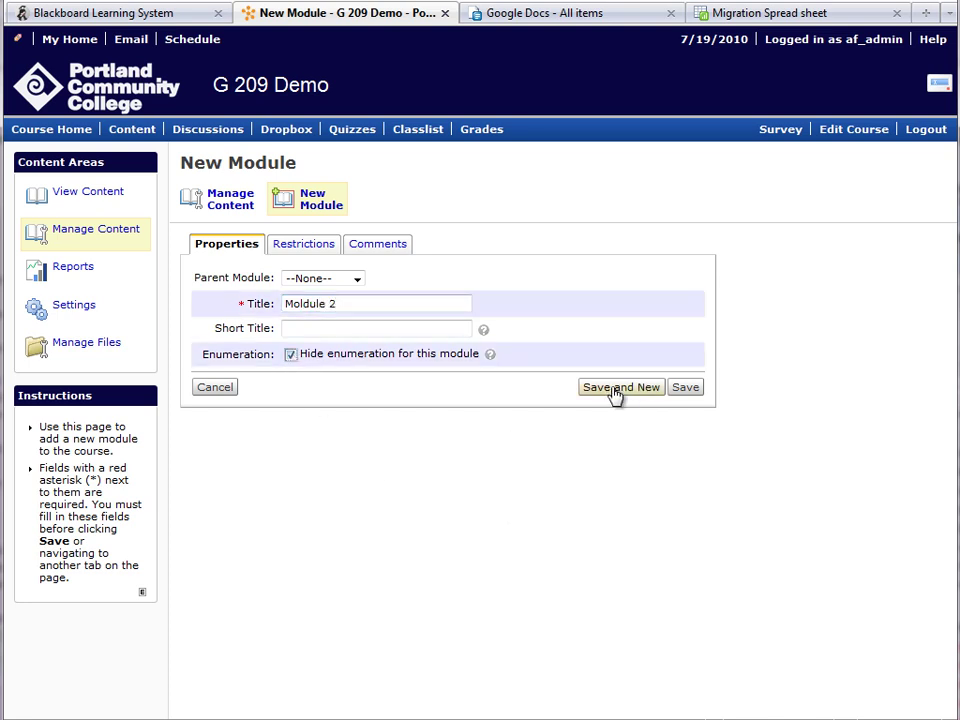
left_click(686, 389)
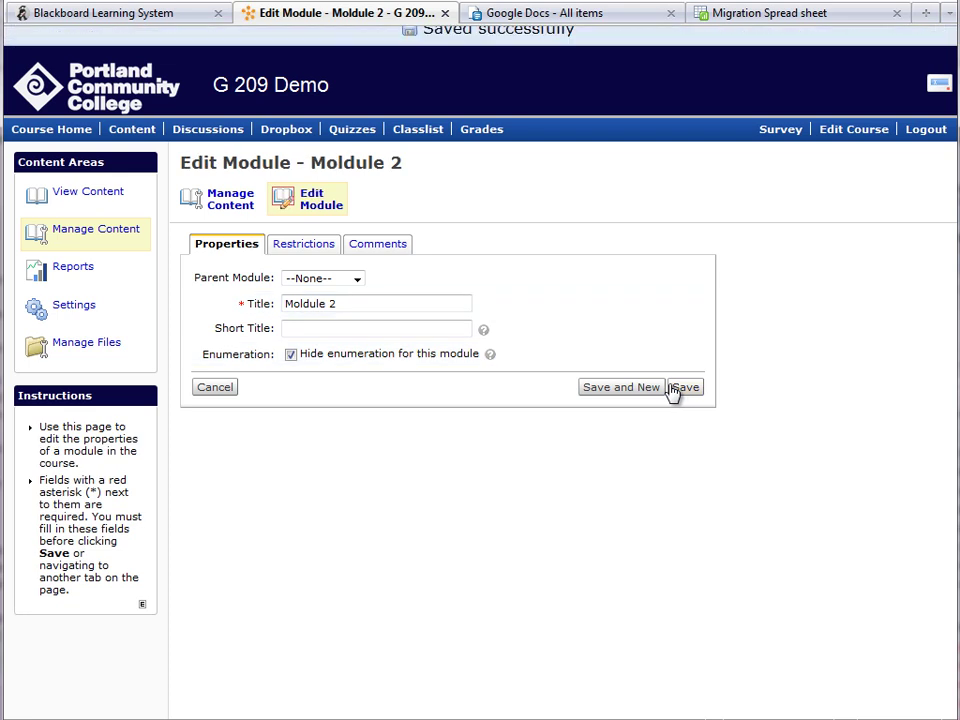
- Start adding multiple topics to Moldule 2 and select all seven files in the module02files folder
left_click(222, 200)
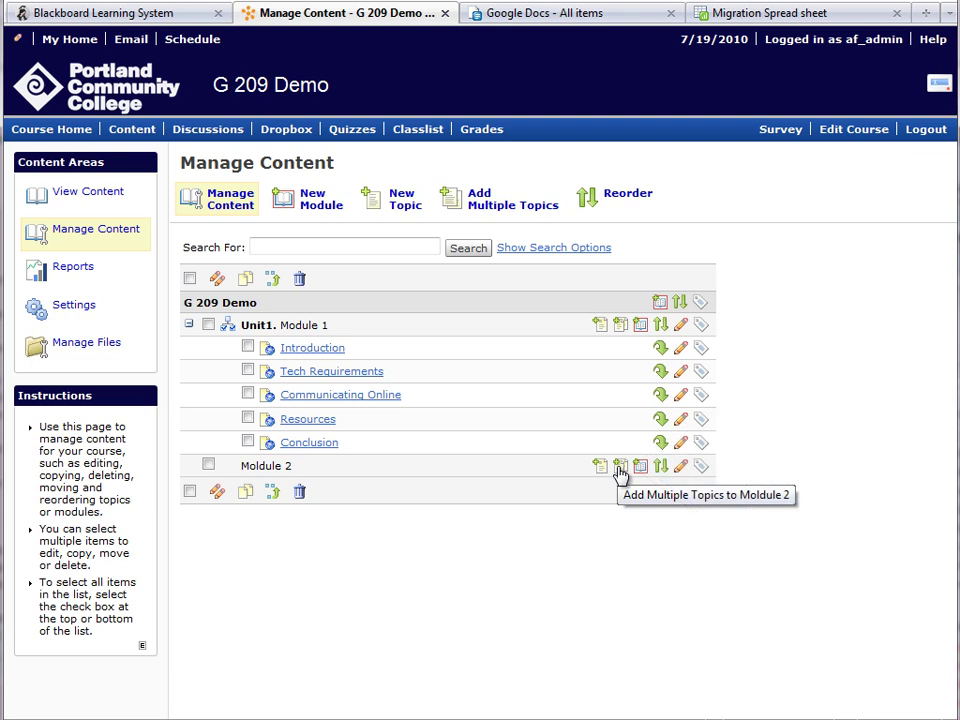
left_click(619, 468)
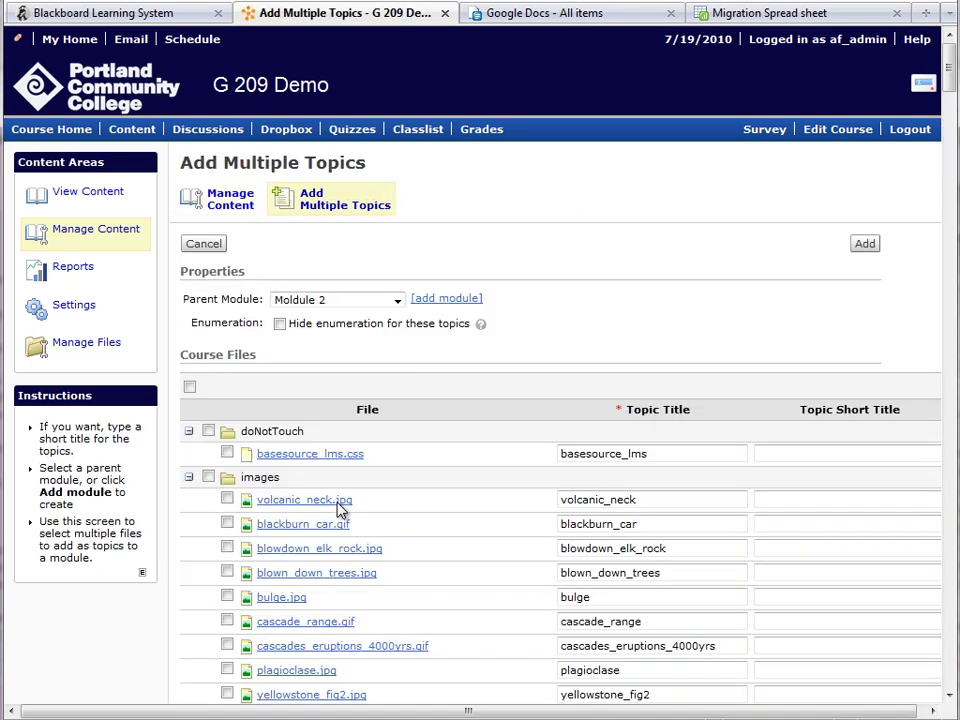
left_click(189, 478)
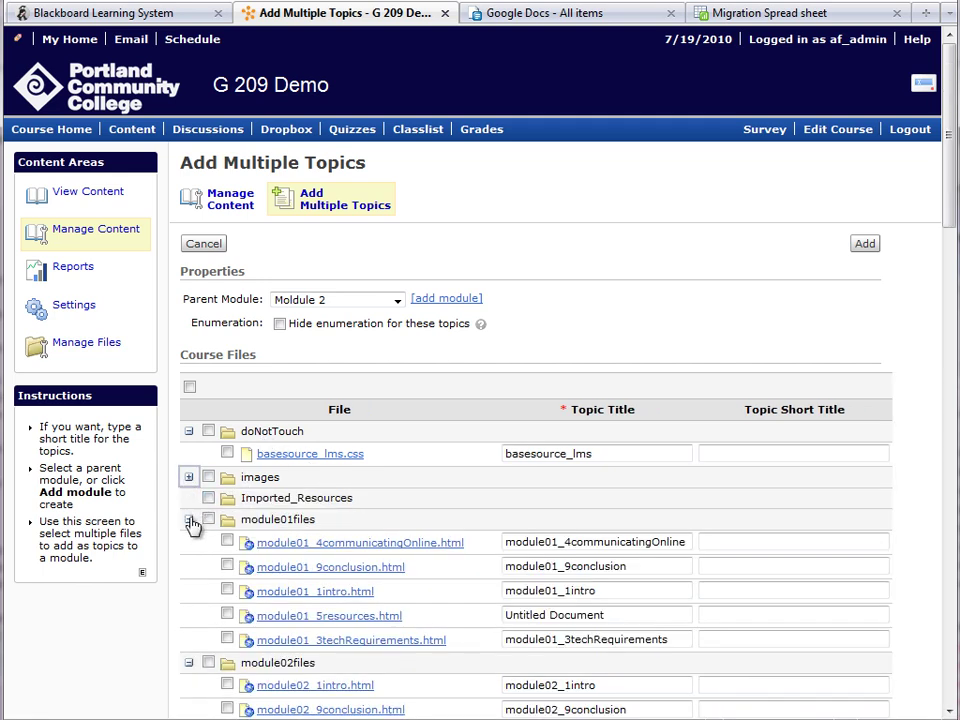
left_click(189, 521)
scroll(139, 318, "down", 3)
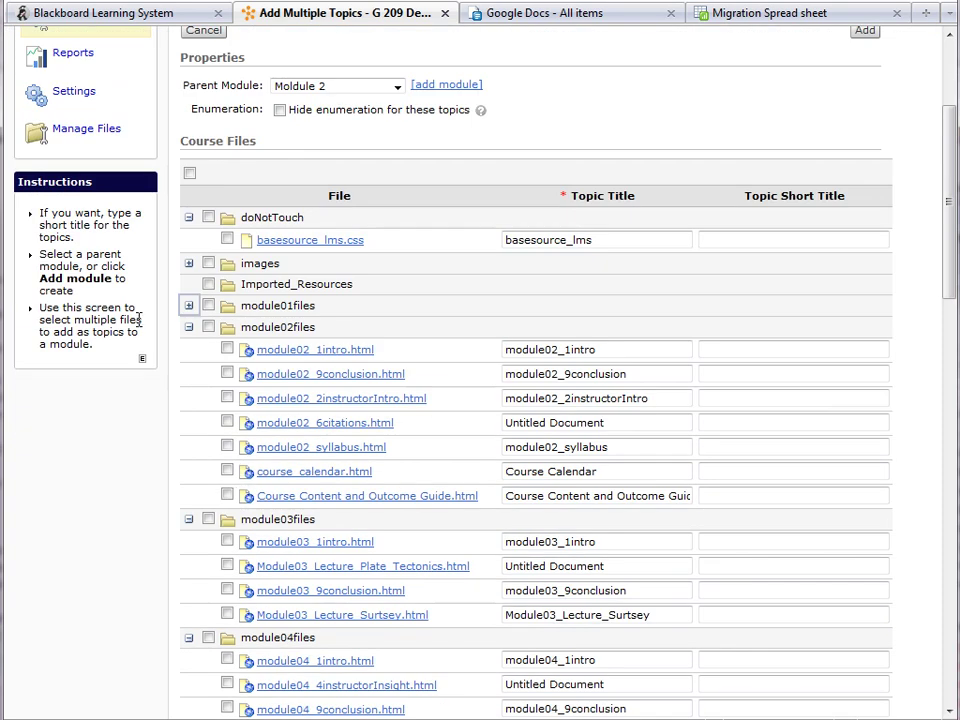
left_click(227, 350)
left_click(227, 374)
left_click(227, 398)
left_click(227, 422)
left_click(227, 447)
left_click(227, 471)
left_click(227, 495)
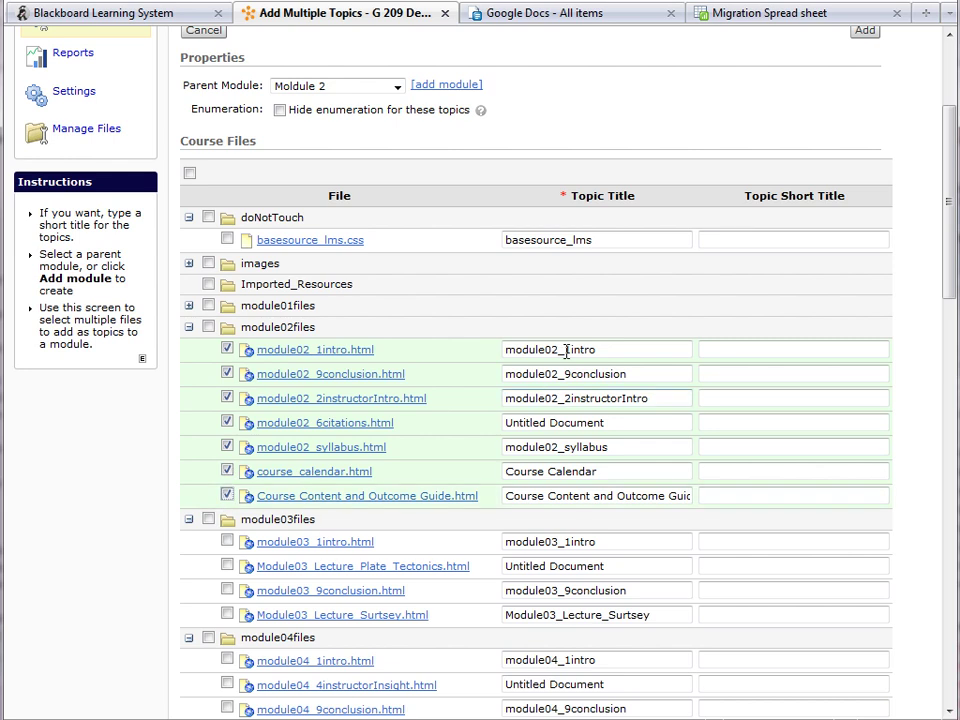
- Title the module02_1intro topic "Module 2 Intro" and the module02_9conclusion topic "Module 2 Conclusion"
left_click_drag(570, 349, 422, 350)
key("BackSpace")
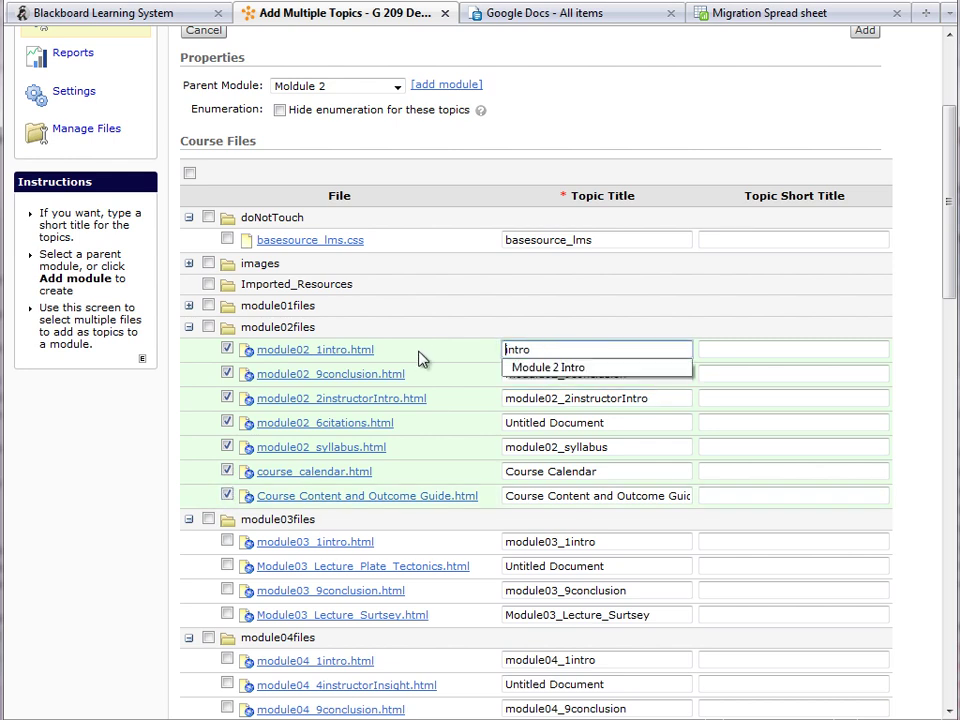
key("Down")
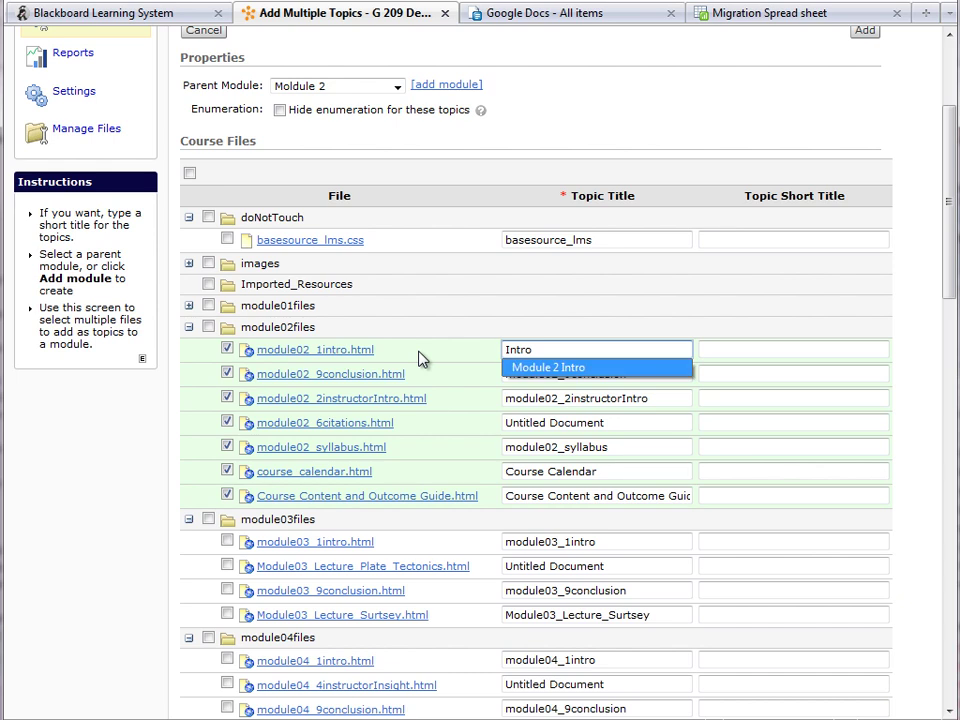
key("Tab")
left_click(570, 378)
key("ctrl+a")
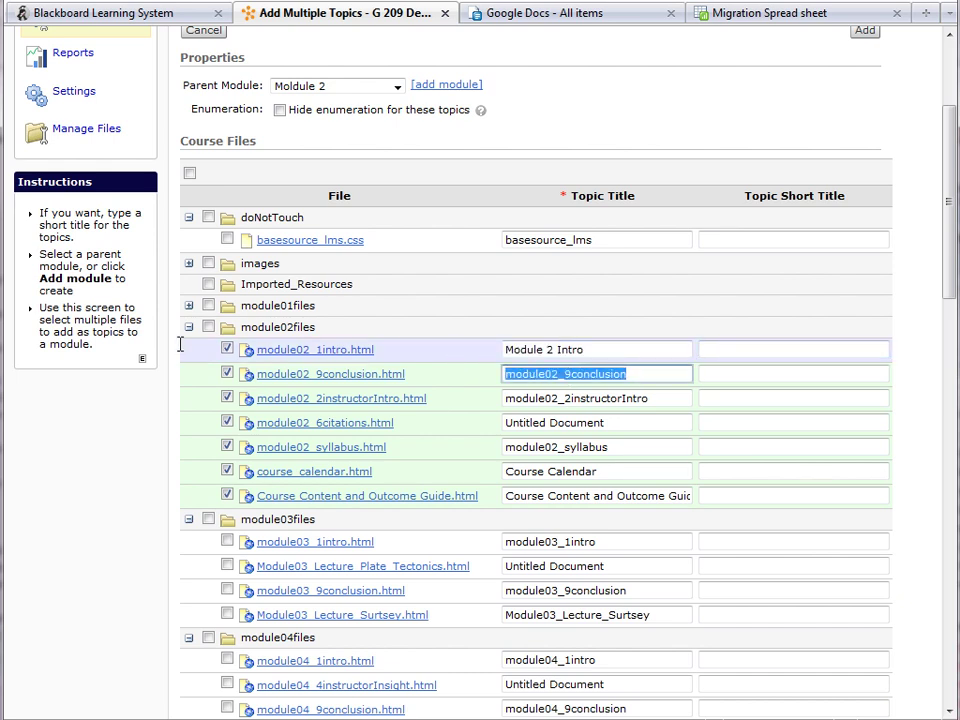
type("Mo")
key("Tab")
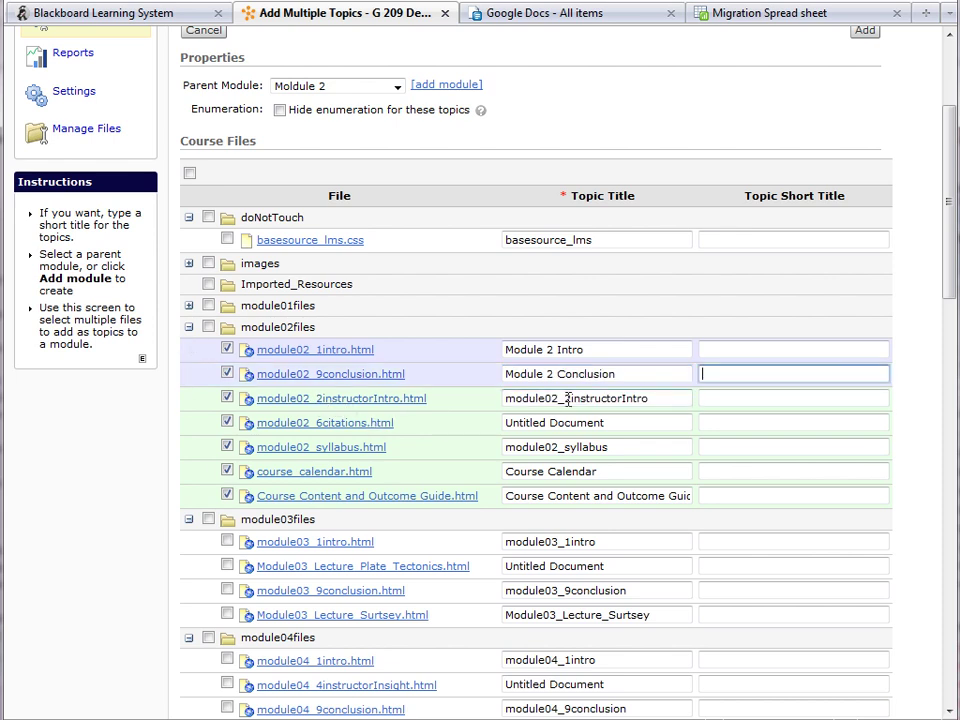
- Title the module02_2instructorIntro topic "Instructor Intro" and the module02_6citations topic "Citations"
left_click_drag(567, 399, 411, 398)
key("BackSpace")
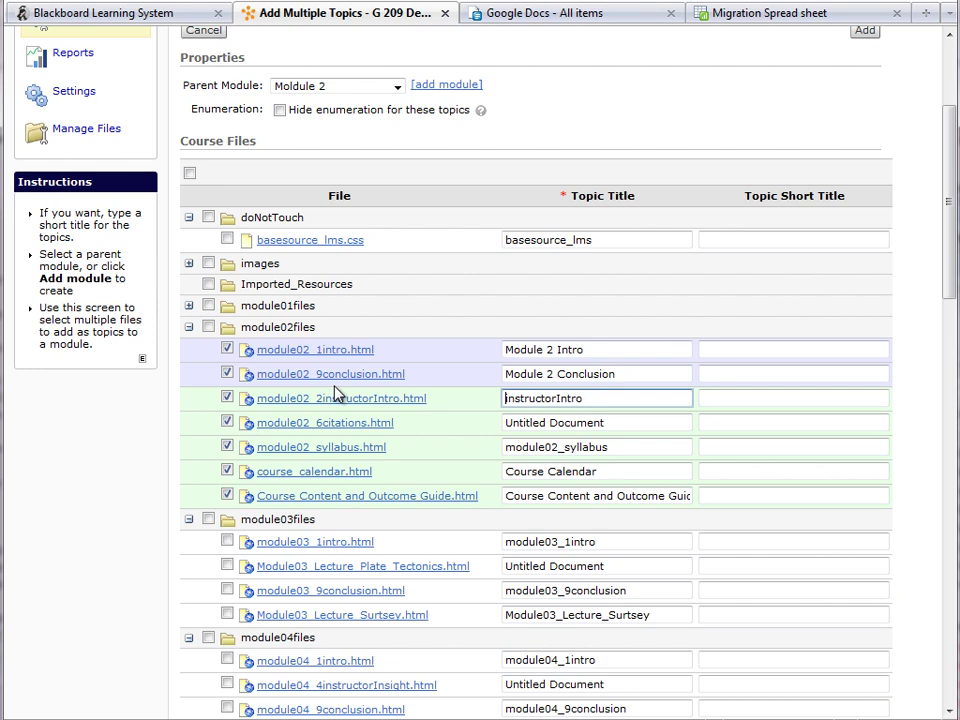
type("I")
key("Delete")
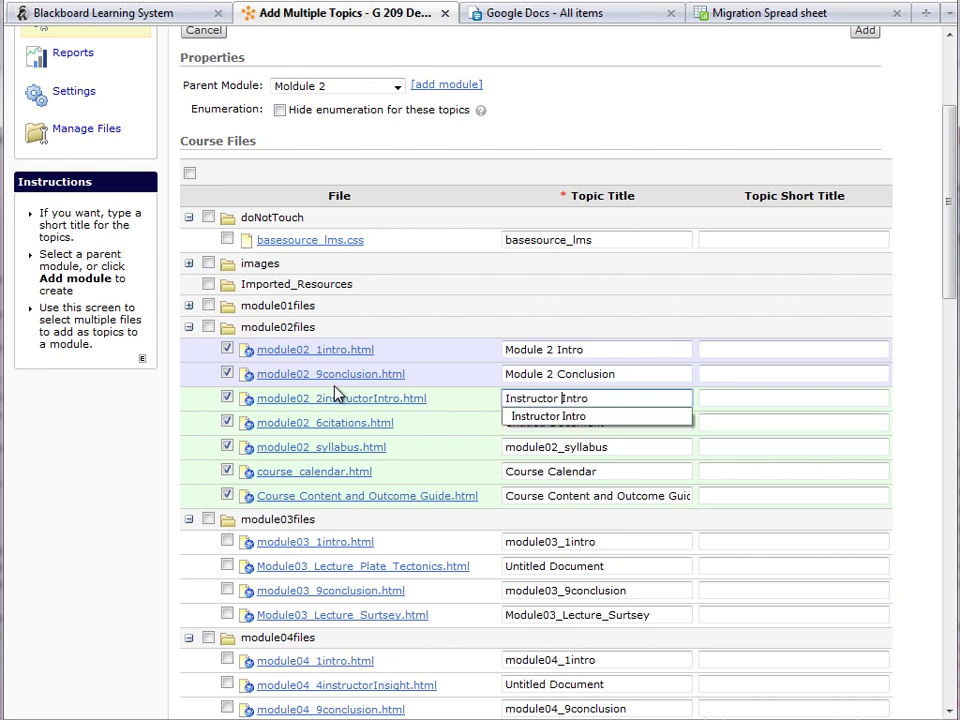
left_click(525, 418)
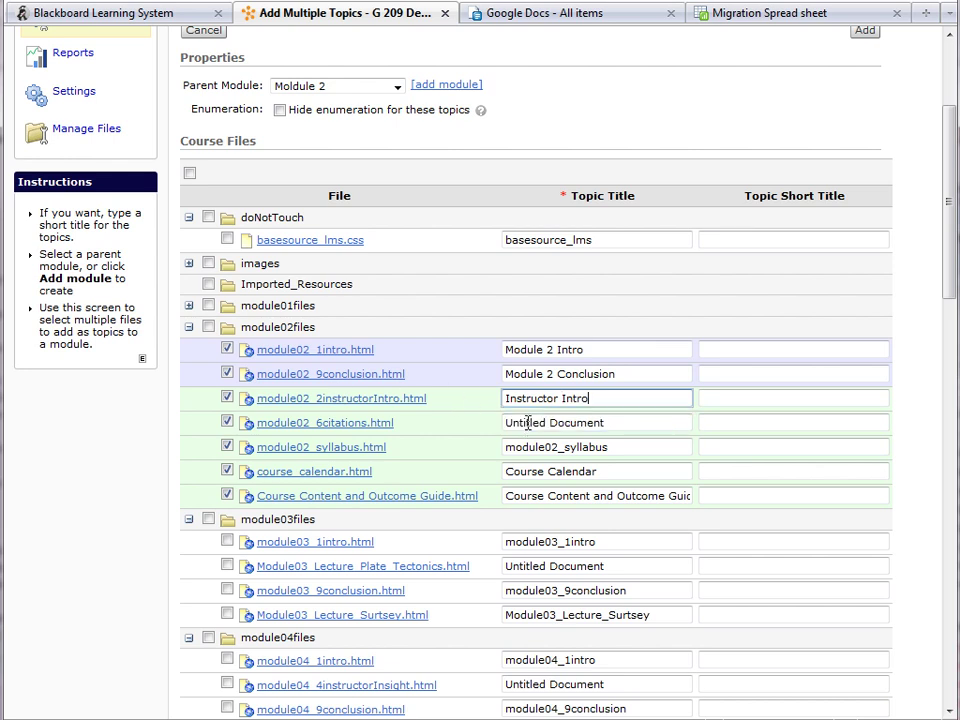
triple_click(628, 422)
type("C")
key("Down")
key("Tab")
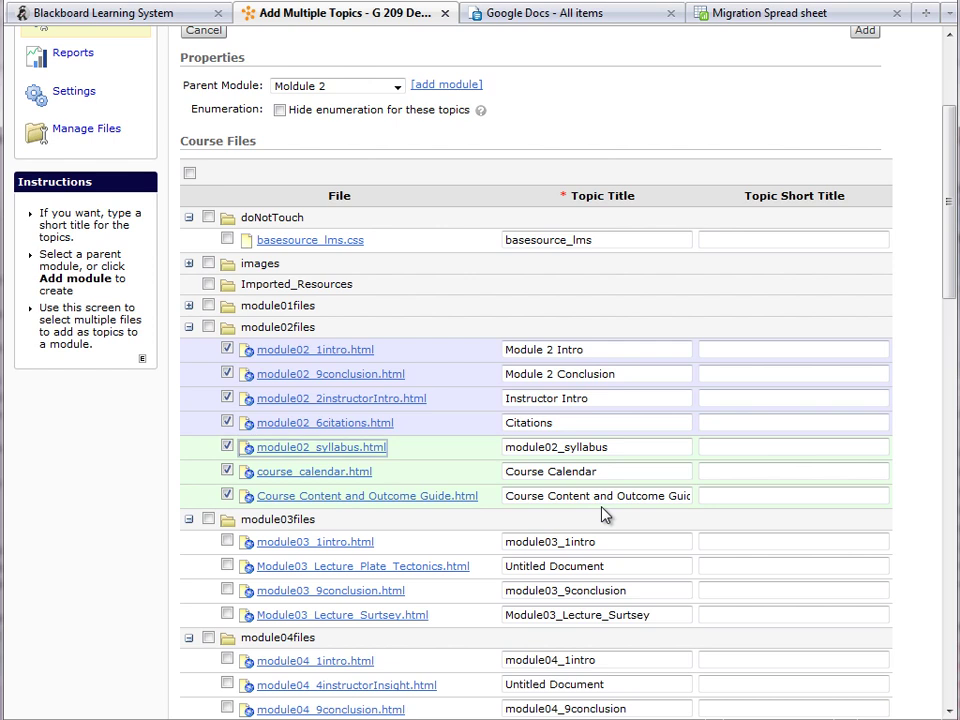
- Title the module02_syllabus topic "Syllabus" and keep the course calendar and outcome guide titles
key("Tab")
type("Syu")
key("BackSpace")
key("Down")
key("Tab")
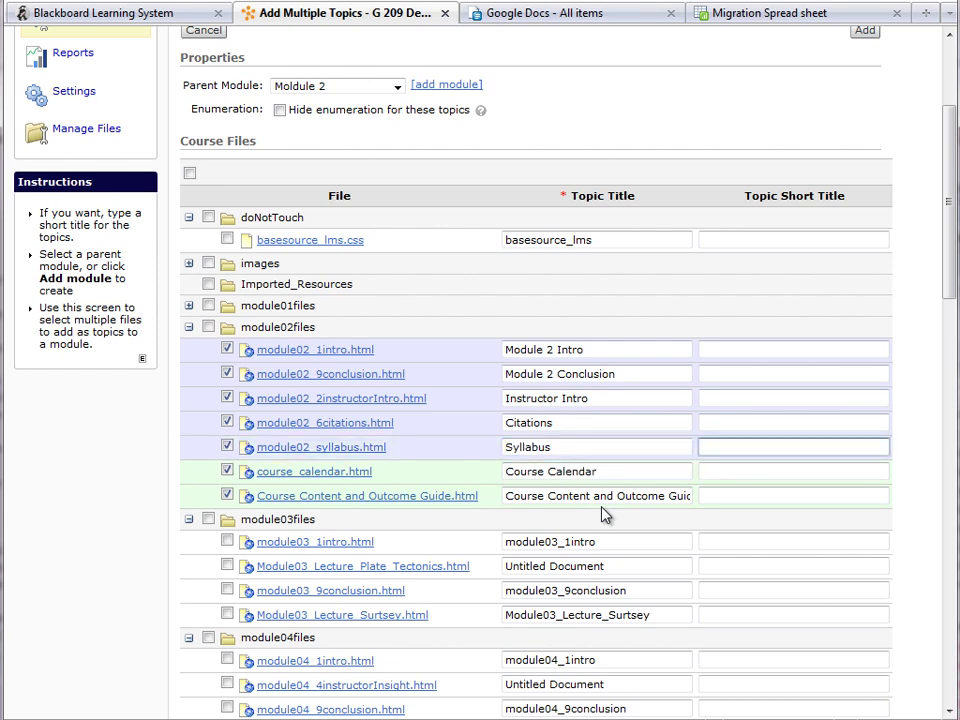
key("Tab")
key("Tab")
key("Tab")
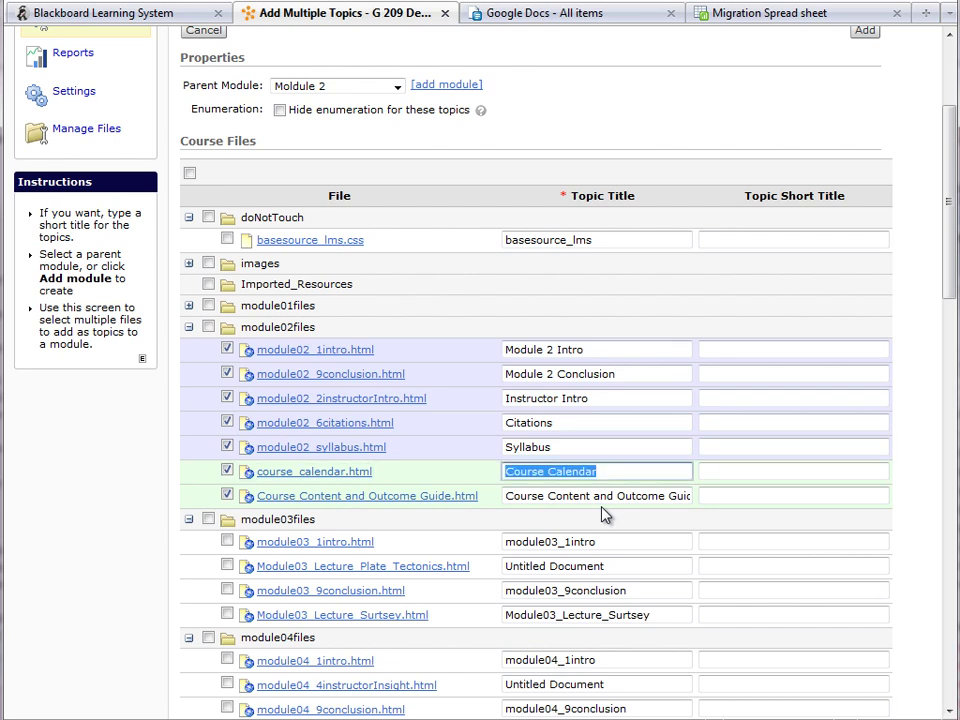
key("Tab")
key("Tab")
key("Tab")
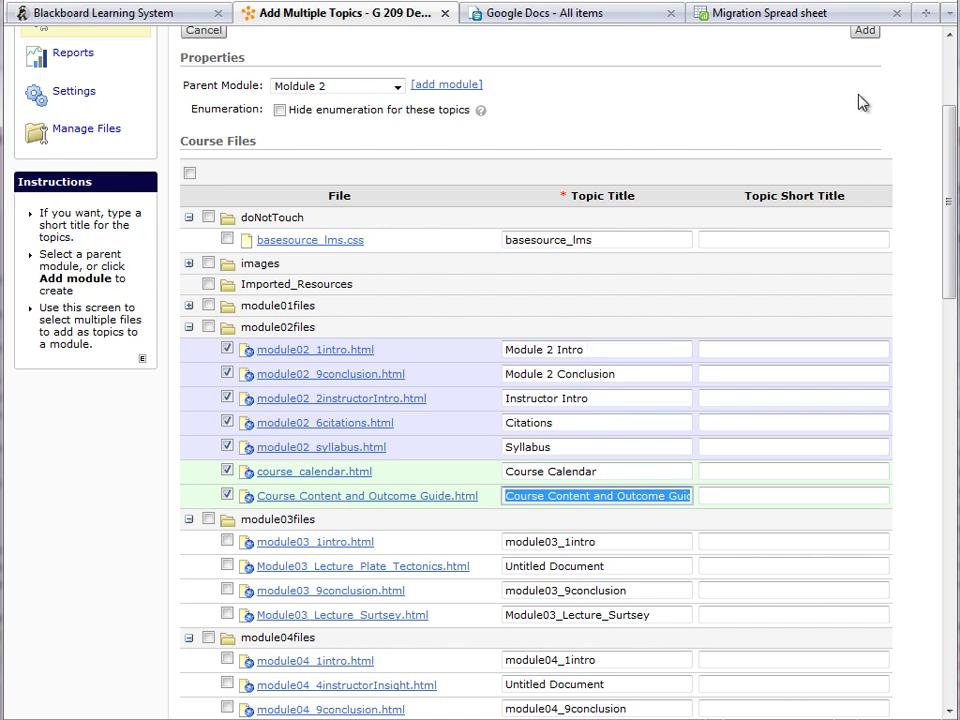
- Add the selected topics to Moldule 2 with their enumeration left visible
scroll(868, 60, "up", 2)
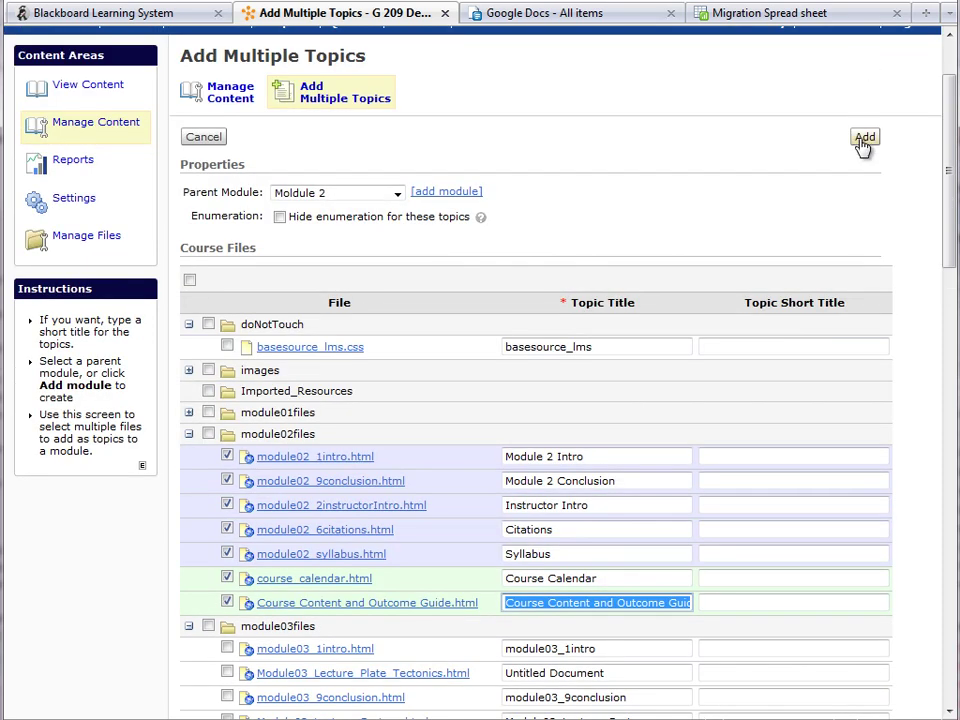
left_click(279, 217)
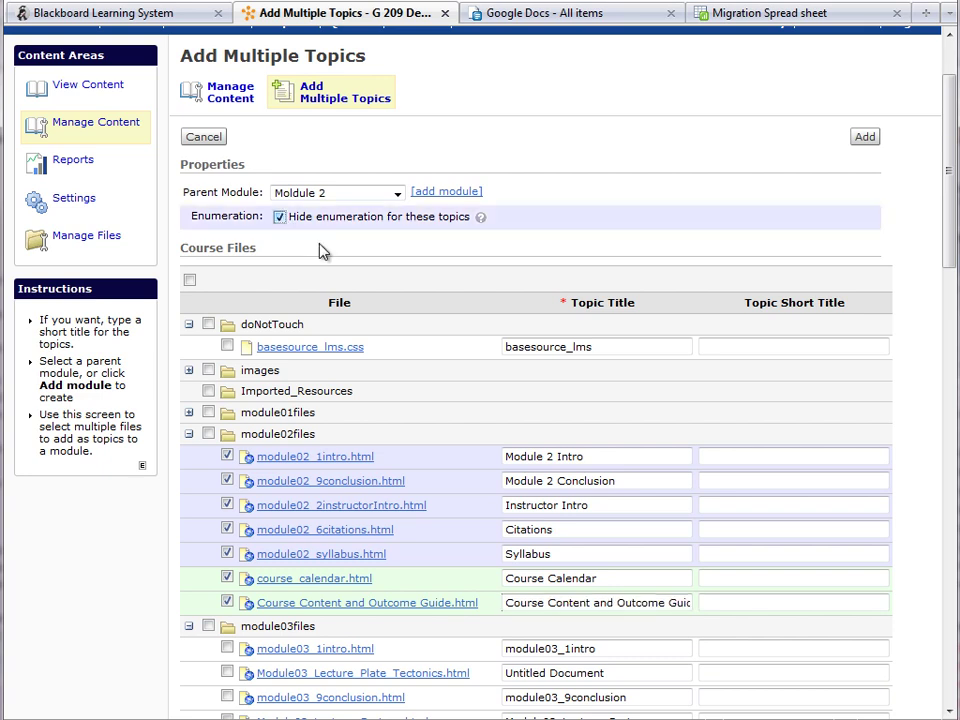
left_click(280, 218)
left_click(865, 138)
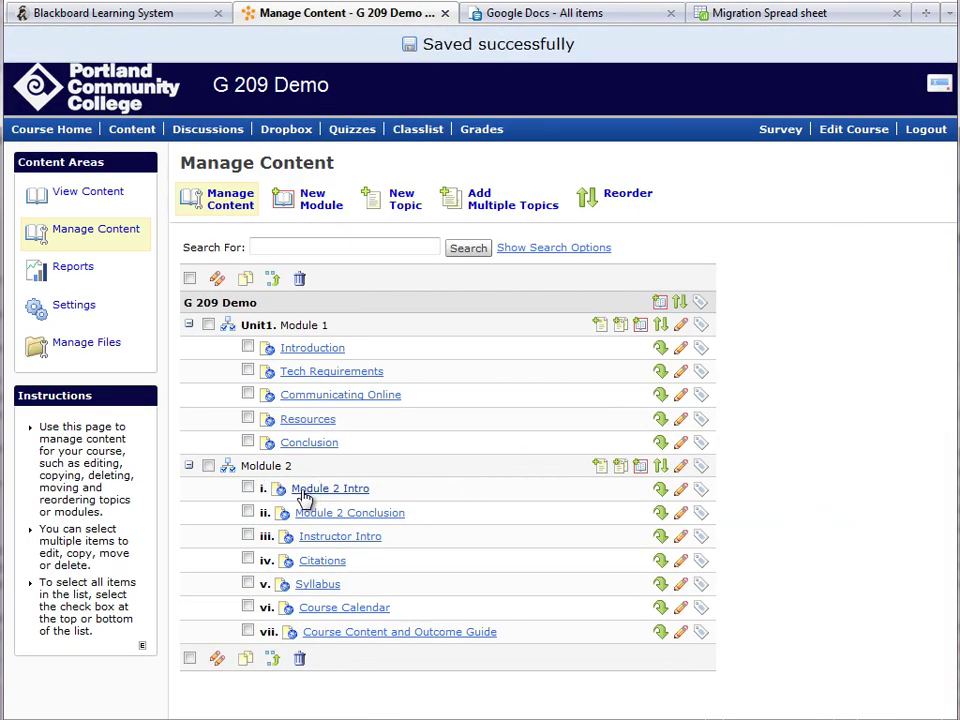
- Move the Module 2 Conclusion topic to position 7 in Moldule 2 and save the order
left_click(660, 467)
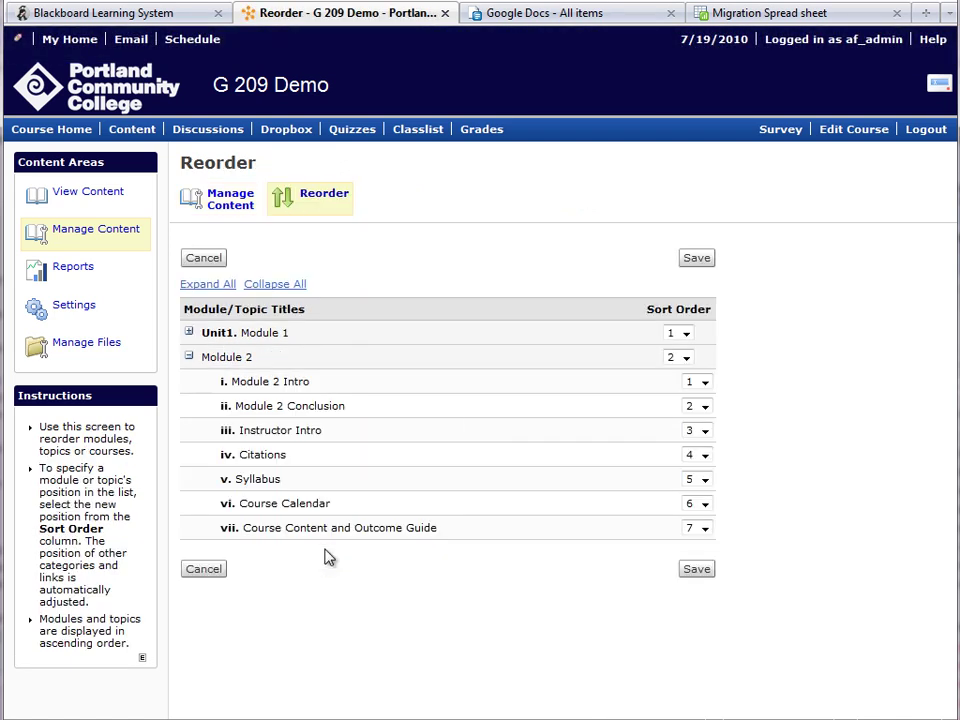
left_click(705, 406)
left_click(700, 492)
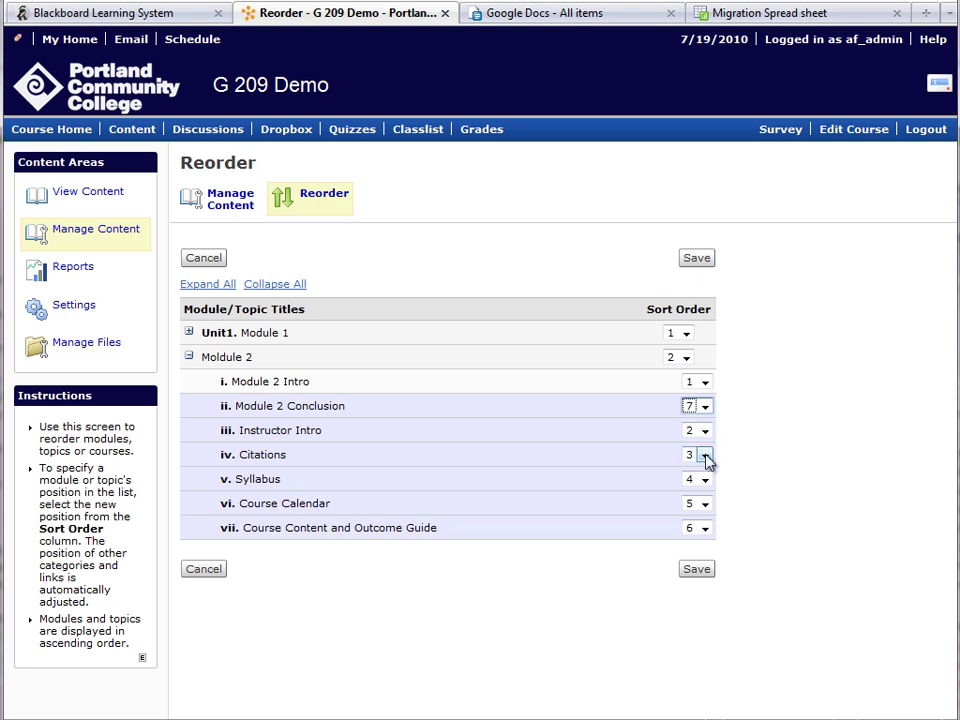
left_click(696, 569)
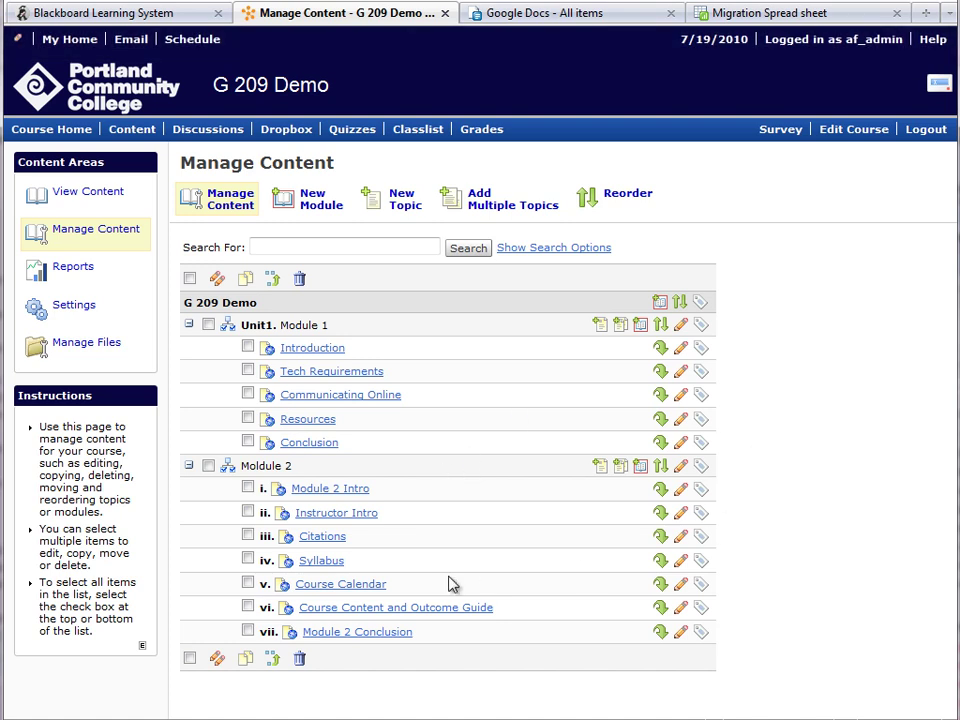
- Open the Course Builder from the course administration tools
left_click(326, 247)
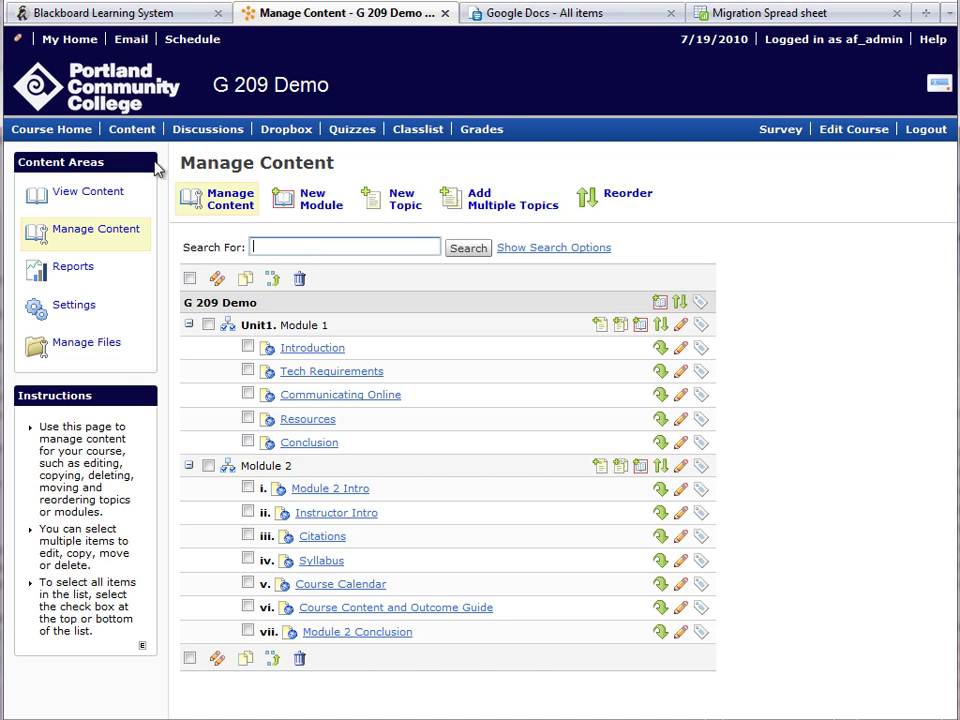
left_click(855, 130)
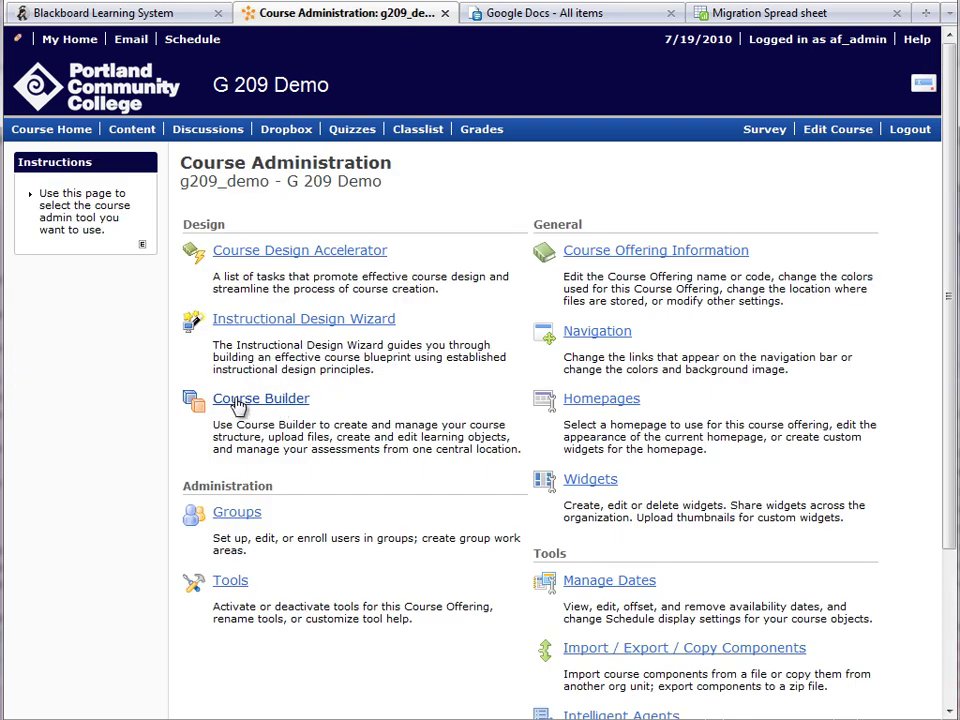
left_click(240, 401)
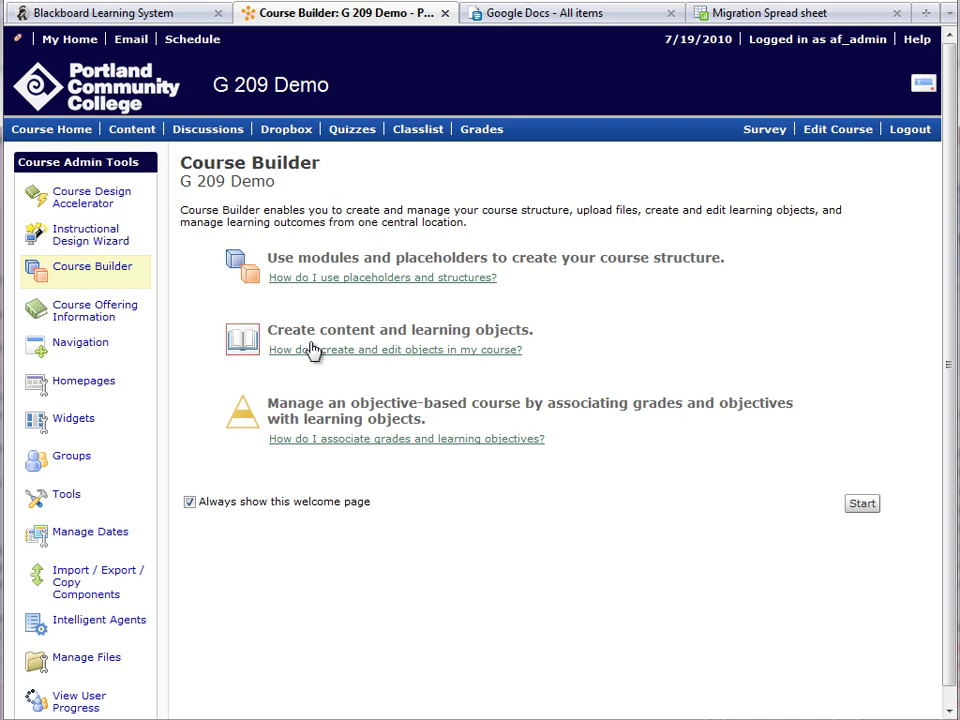
- Start the Course Builder and create a module named "Module 3" directly under G 209 Demo
left_click(862, 505)
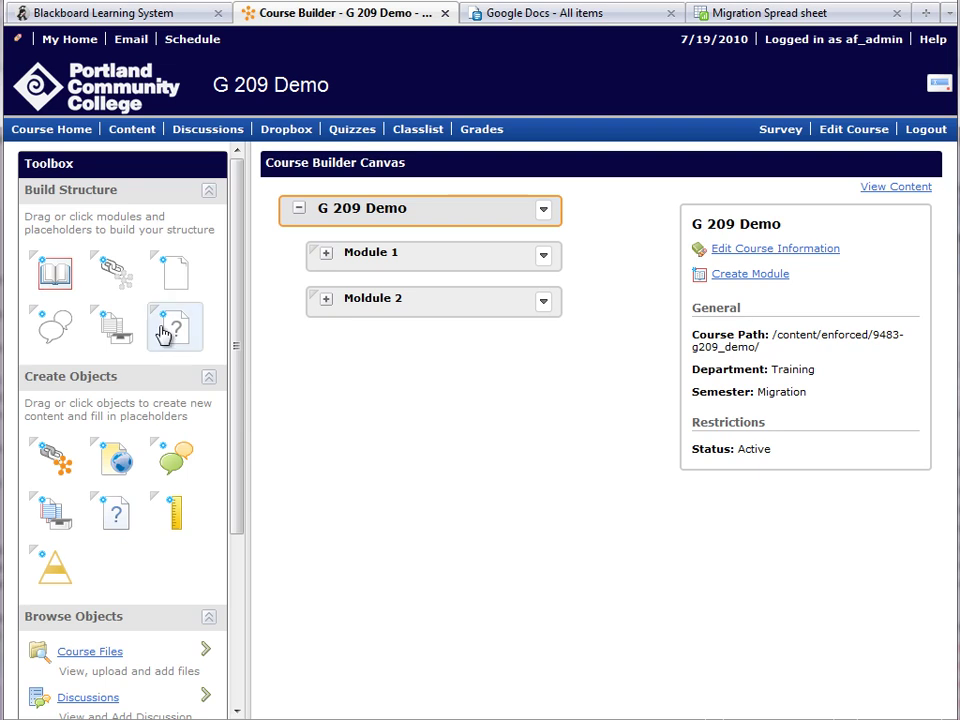
left_click_drag(57, 287, 409, 328)
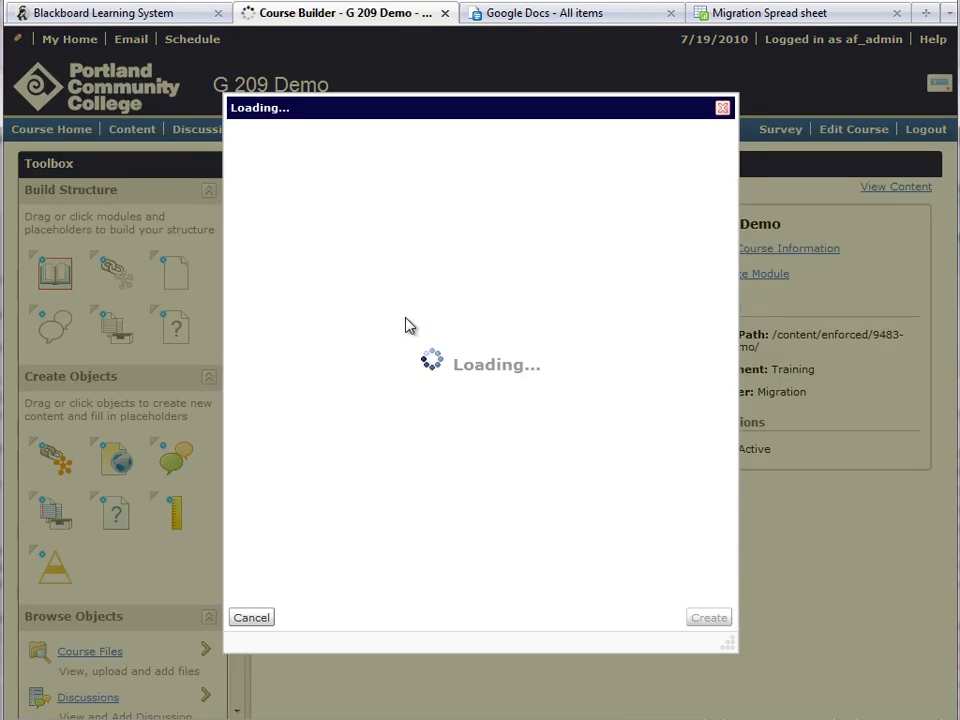
left_click(361, 171)
left_click(361, 171)
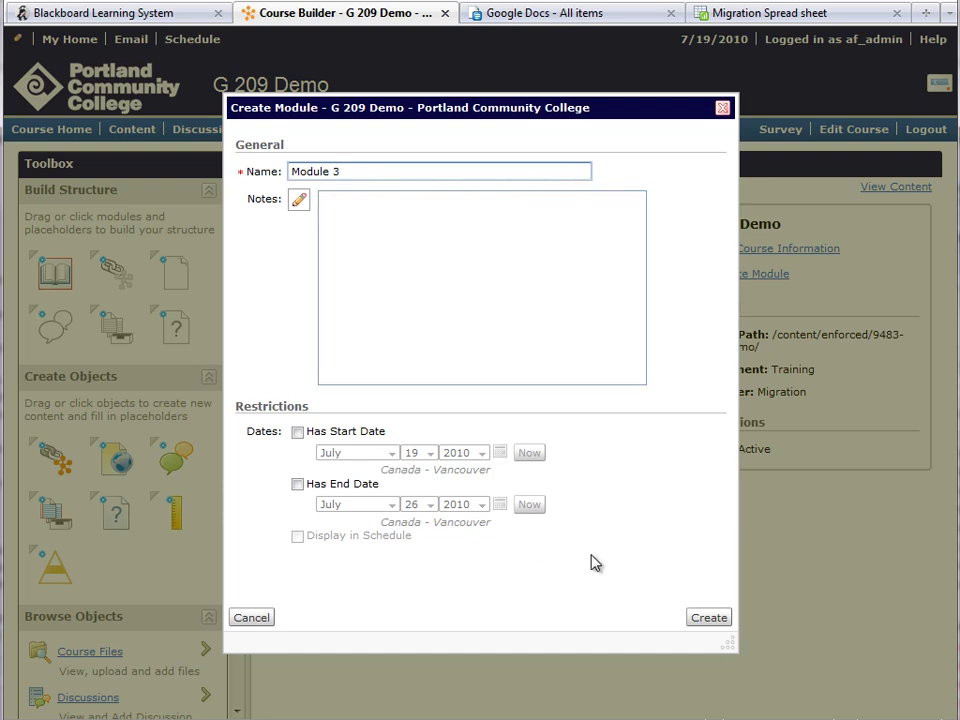
left_click(708, 620)
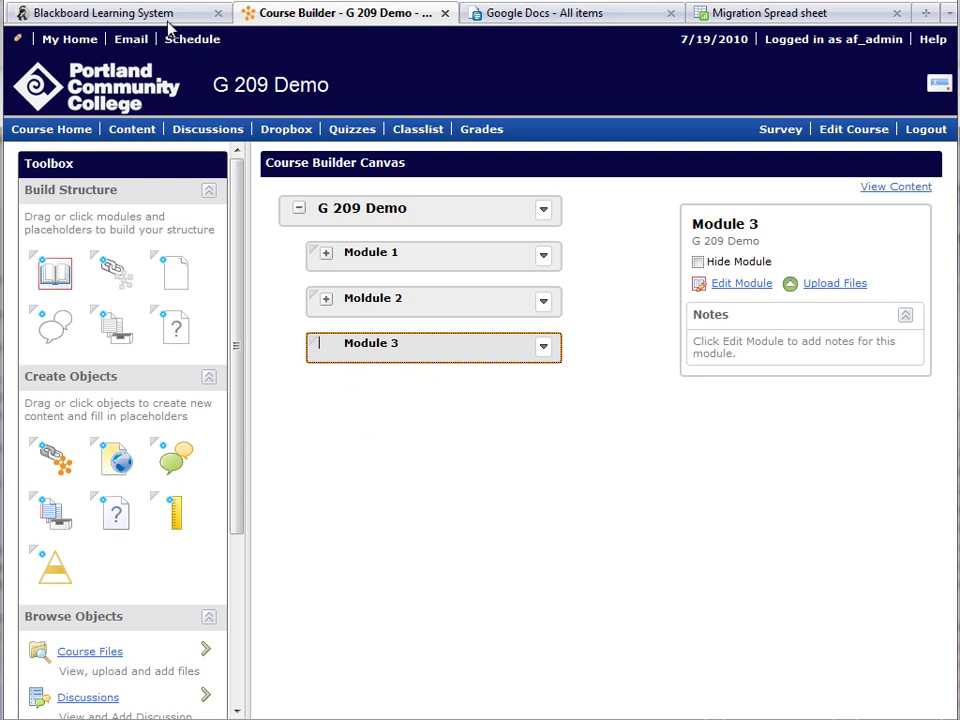
- Switch to Blackboard and check which file the Surtsey lecture in learning module Module 3 is linked to
left_click(160, 13)
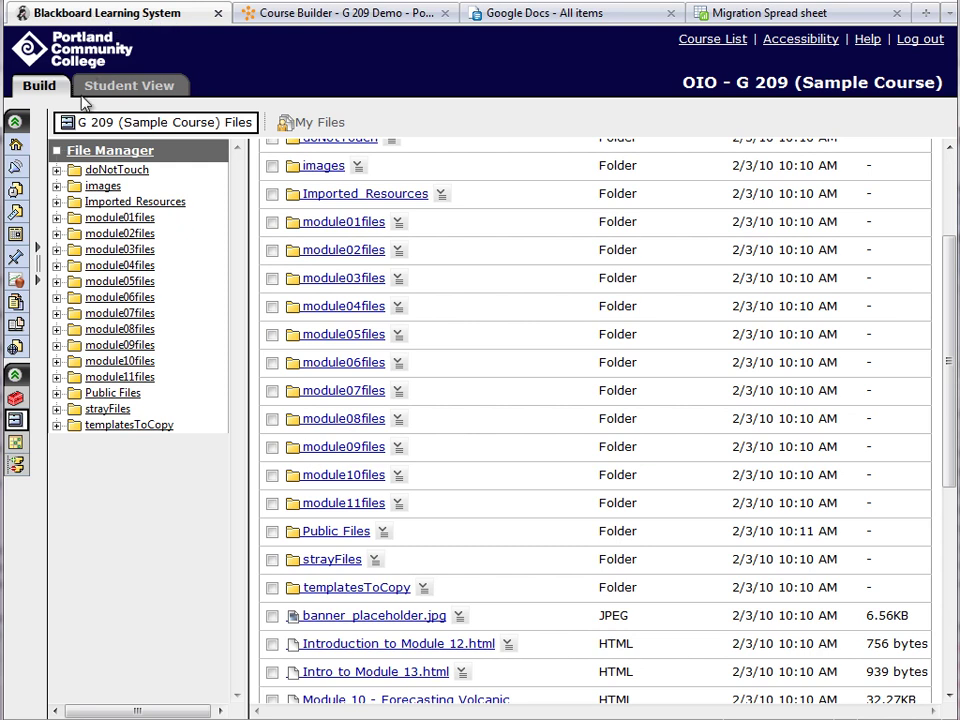
left_click(16, 300)
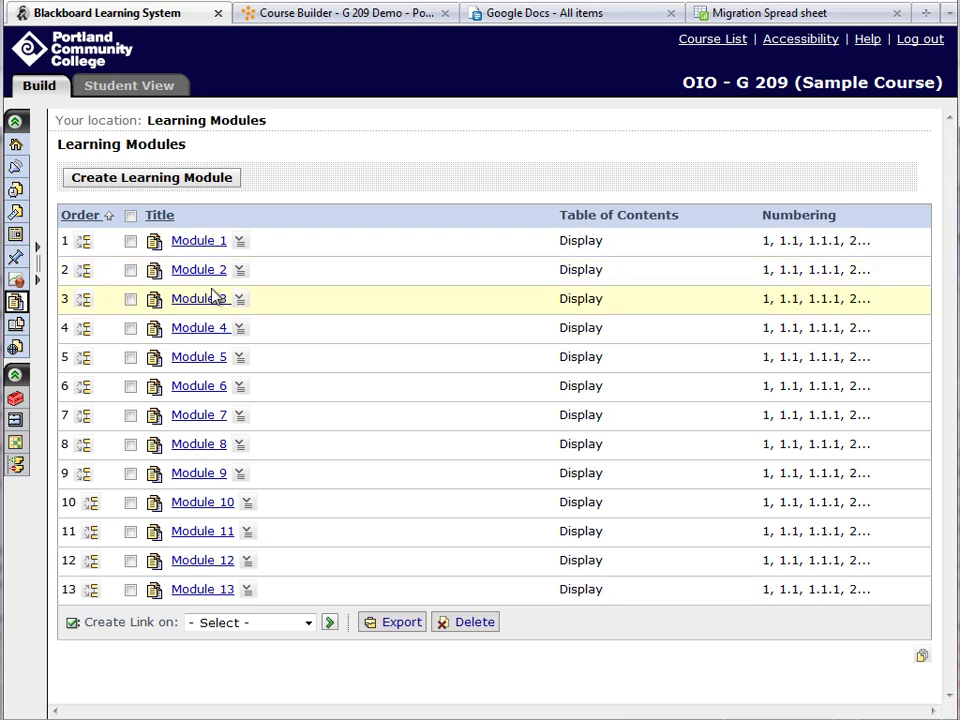
left_click(206, 300)
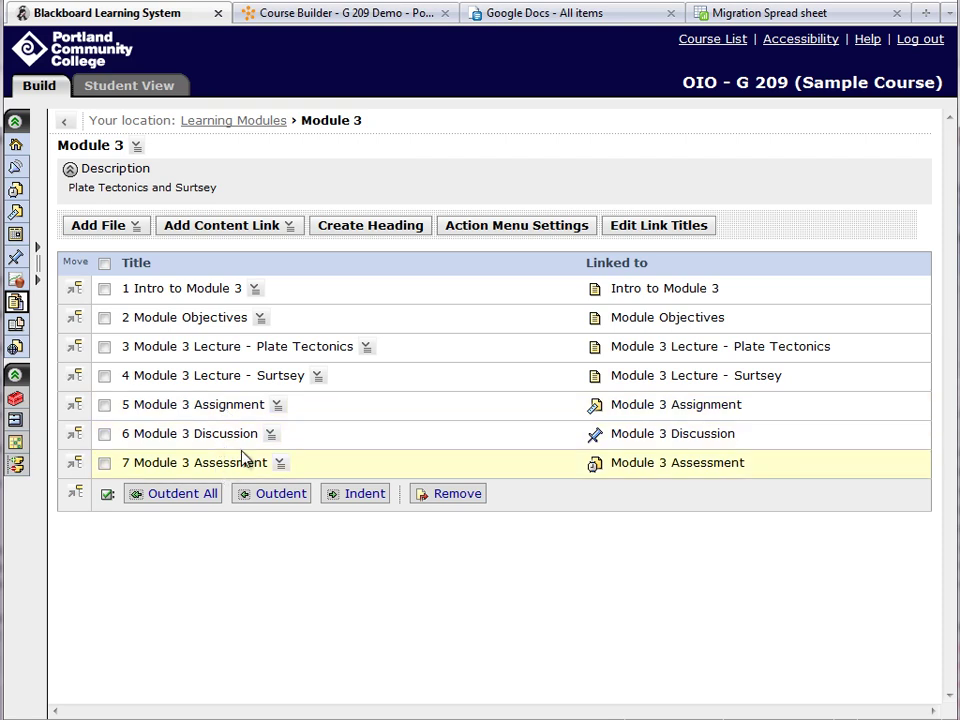
left_click(316, 378)
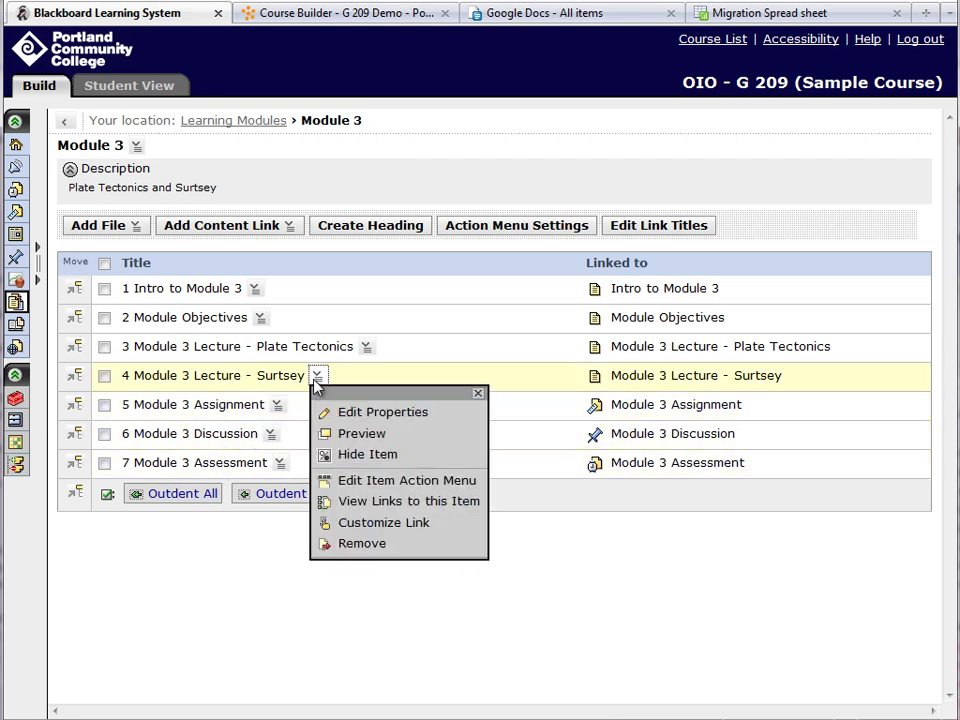
left_click(381, 412)
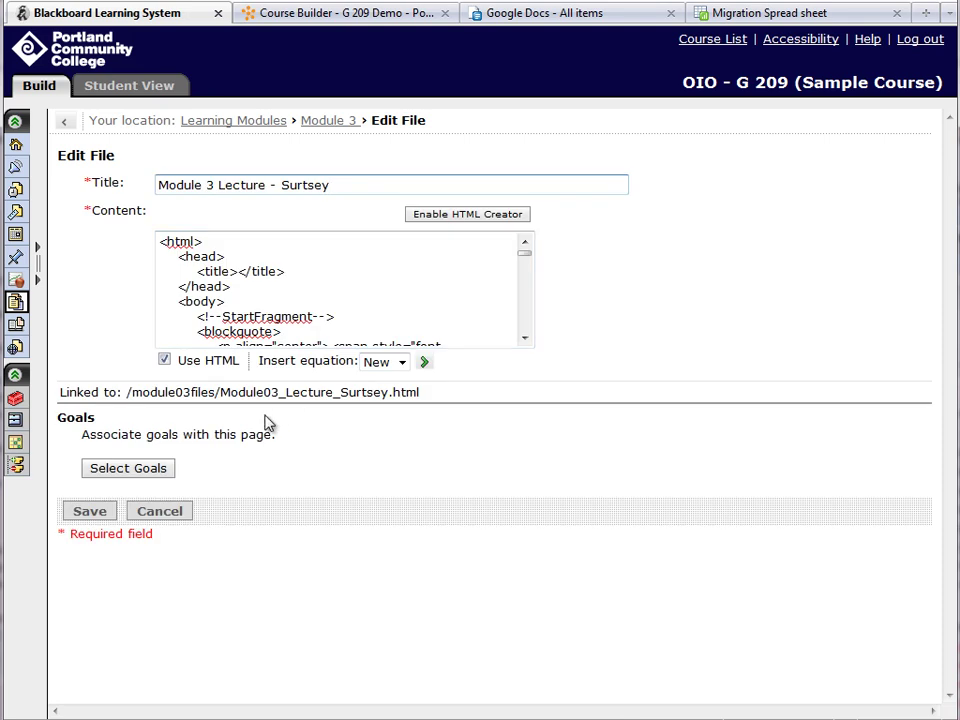
left_click_drag(127, 392, 311, 404)
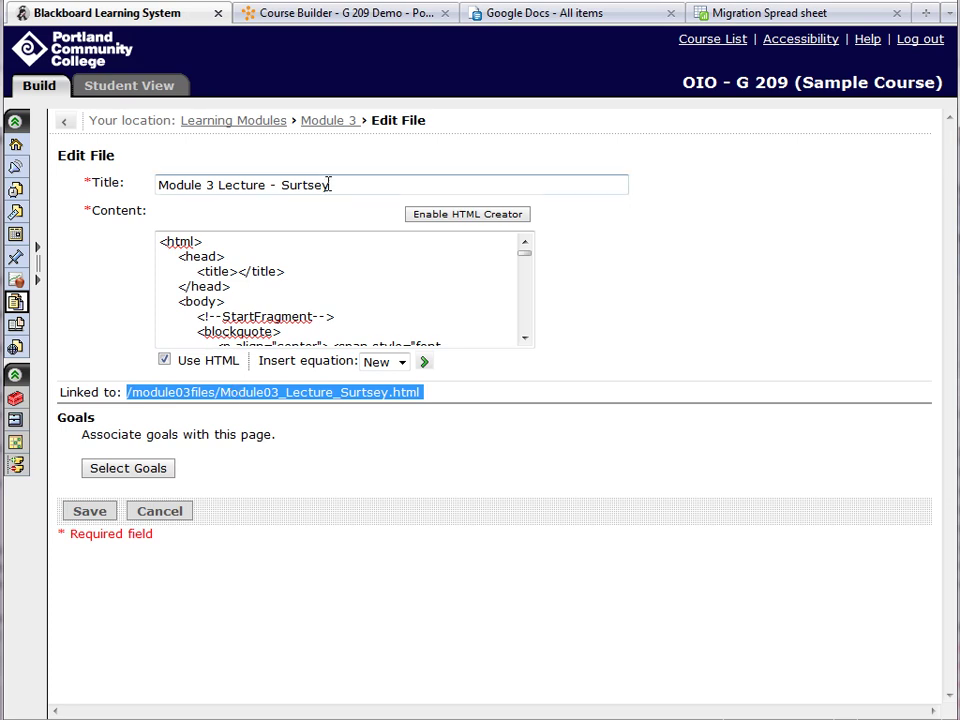
- Try "Surtsey" as the HTML title in the Surtsey lecture's code and discard the edit
left_click_drag(329, 184, 297, 186)
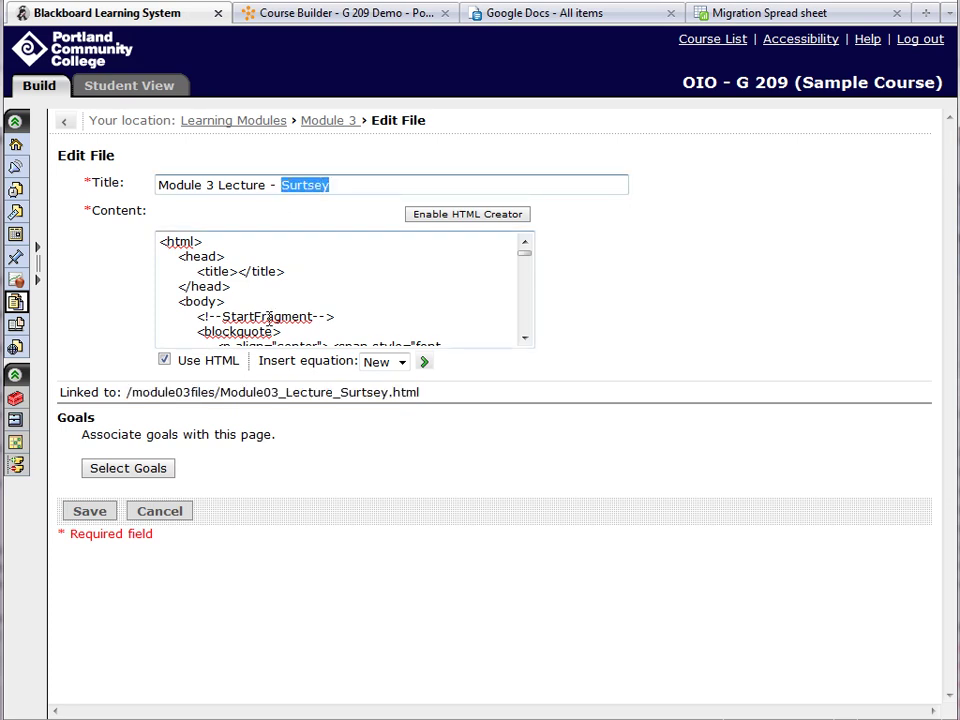
left_click(239, 271)
type("Surtsey")
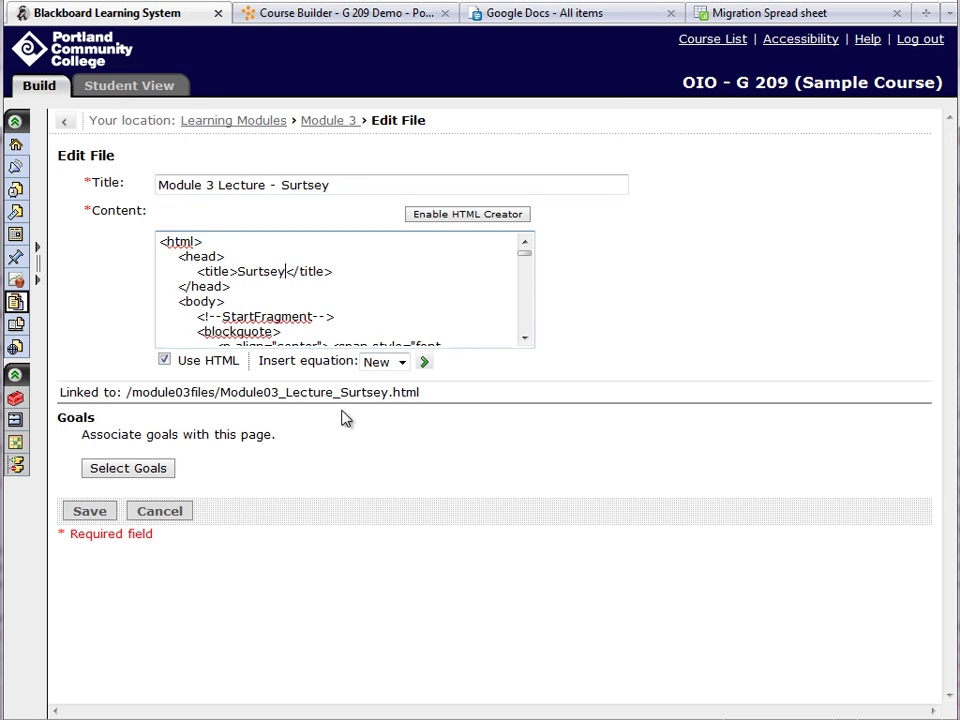
left_click(158, 514)
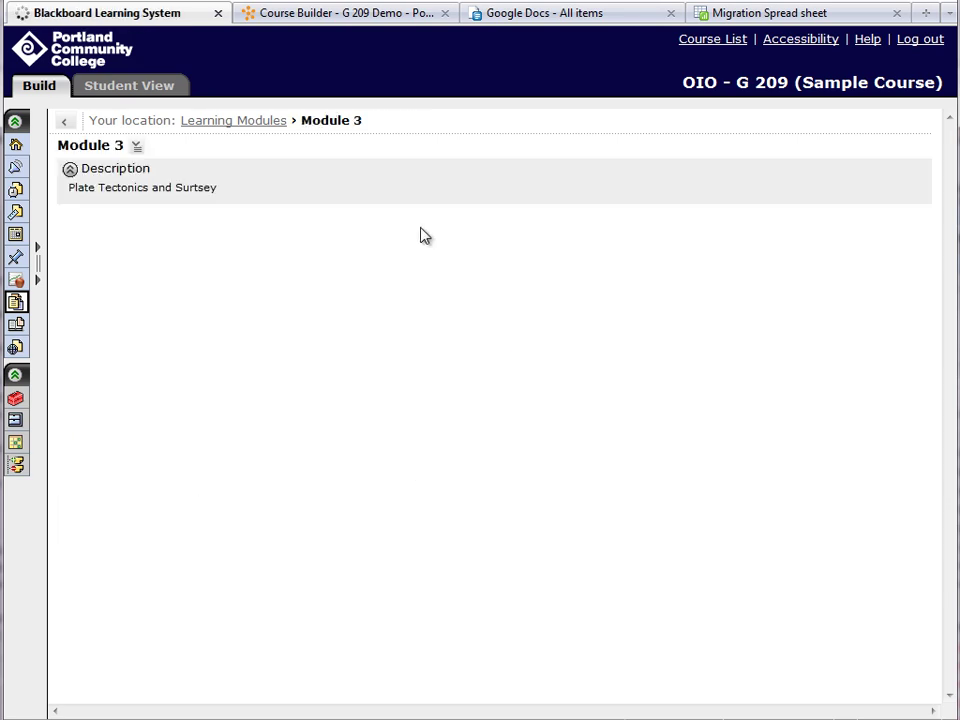
- Check the linked files of Module Objectives and the Plate Tectonics lecture in Blackboard's Module 3
left_click(260, 318)
left_click(336, 356)
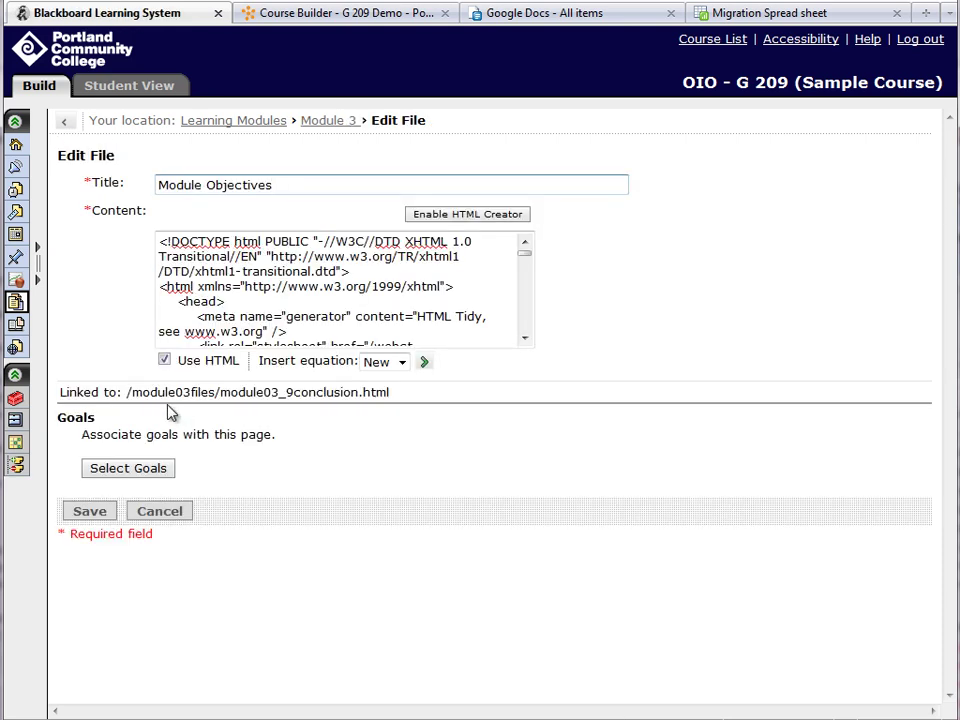
left_click(315, 122)
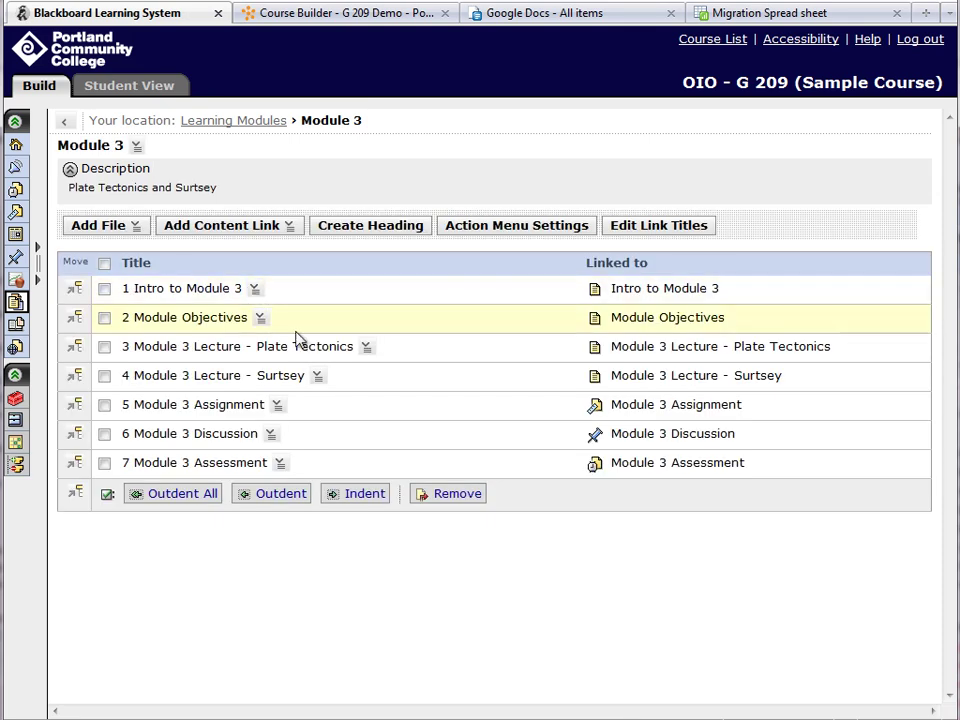
left_click(366, 350)
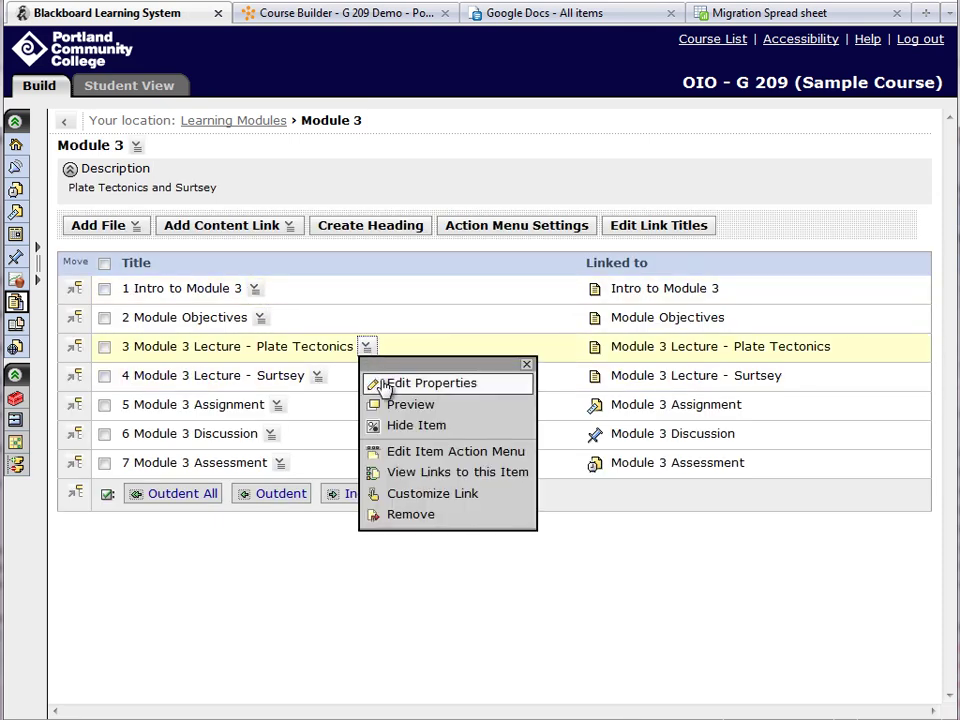
left_click(375, 381)
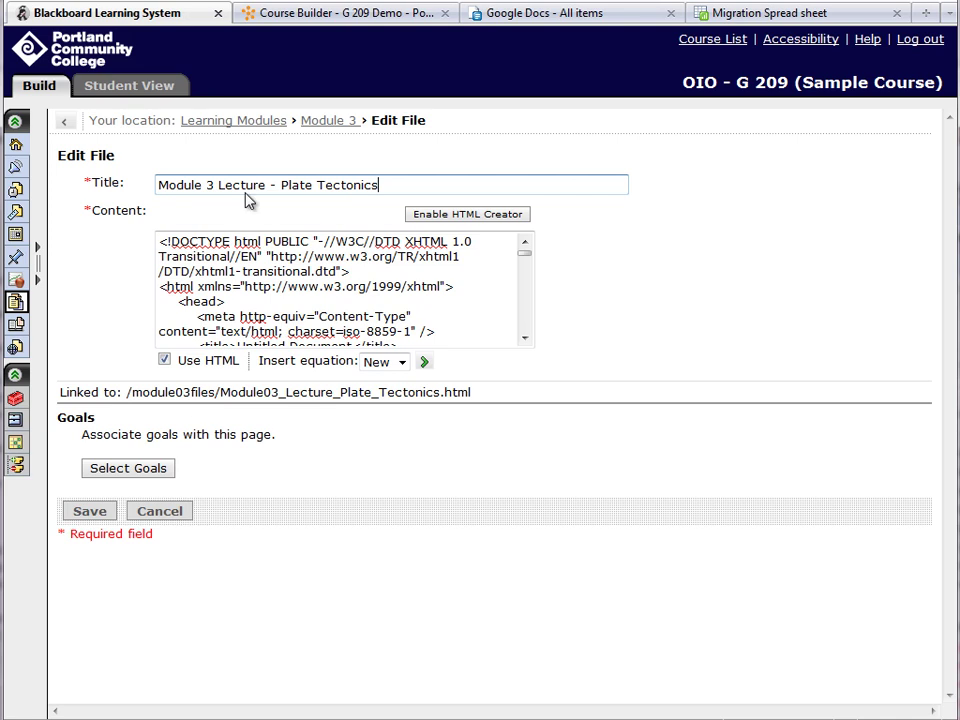
- Switch to the Course Builder, add all four HTML files from module03files to Module 3, and return to the toolbox
left_click(274, 13)
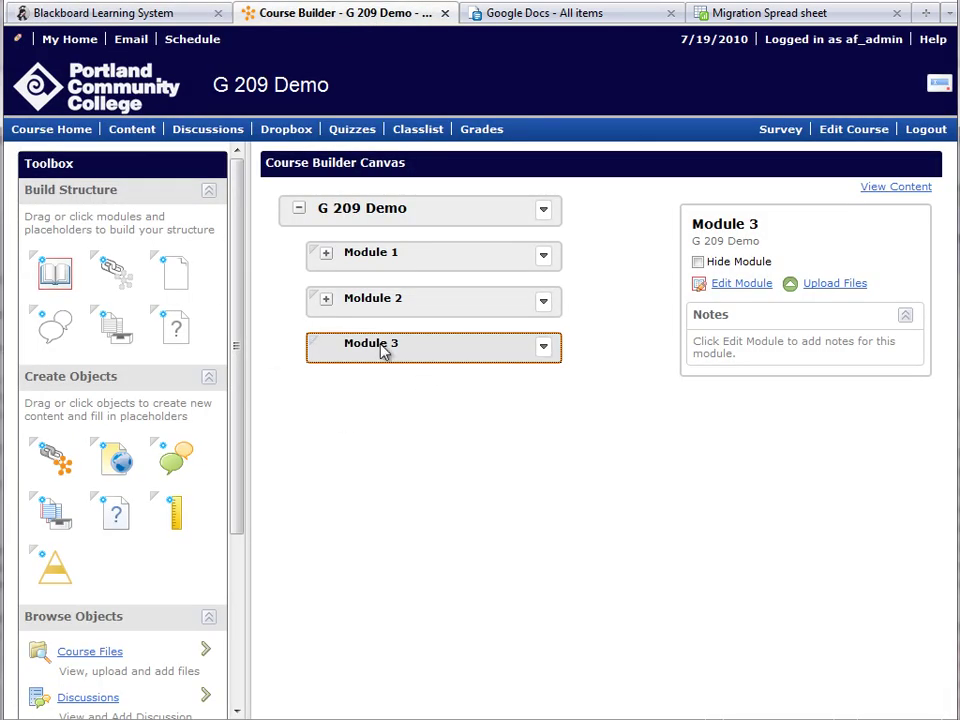
left_click_drag(236, 354, 251, 514)
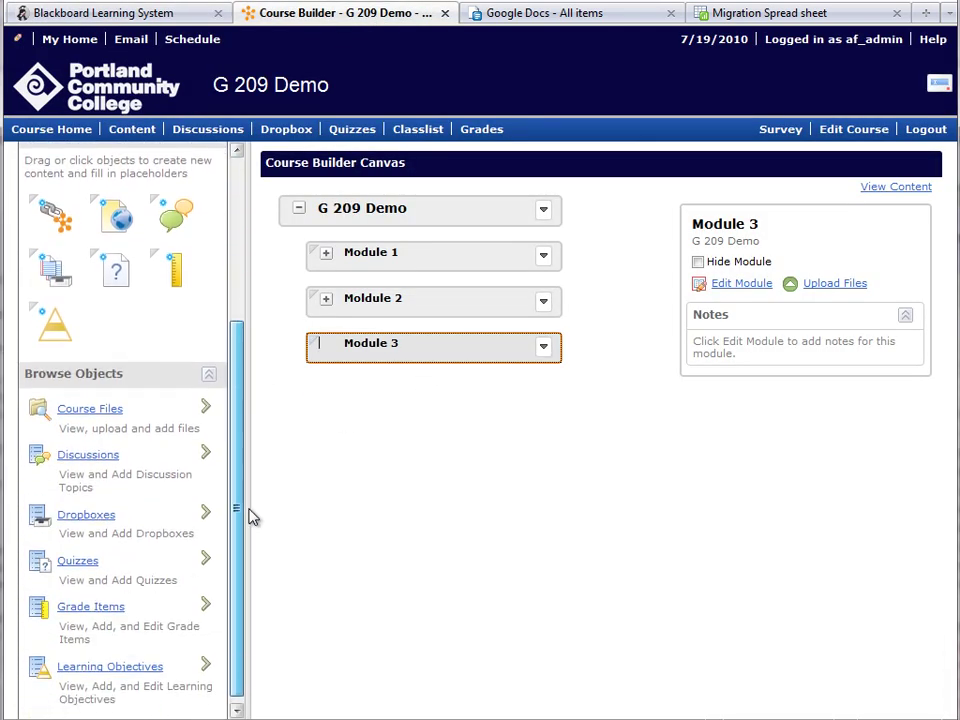
left_click(95, 417)
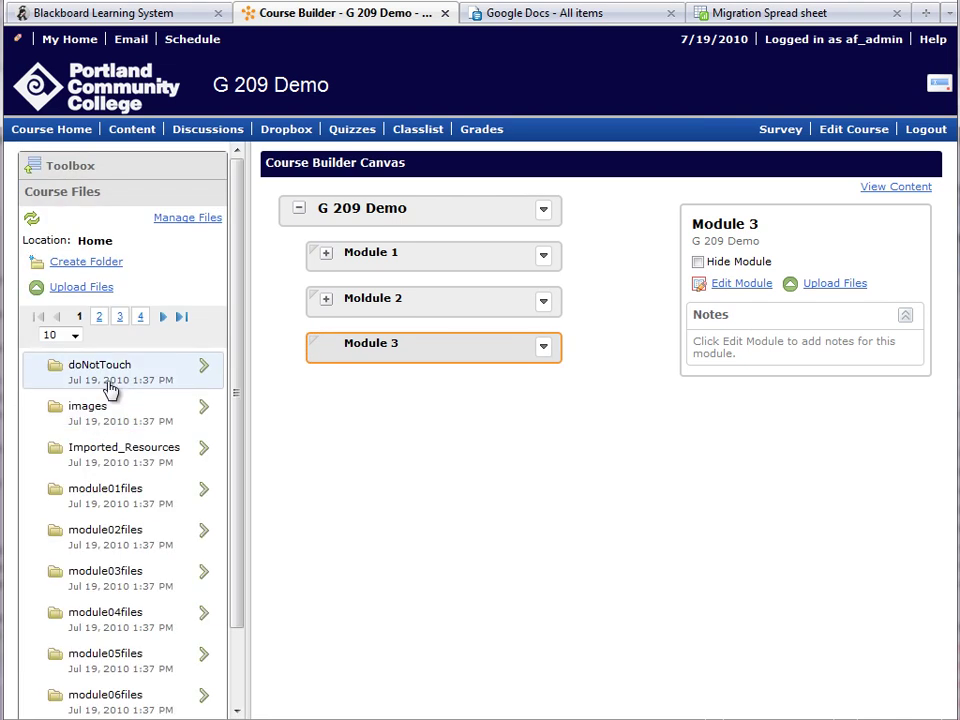
left_click(112, 573)
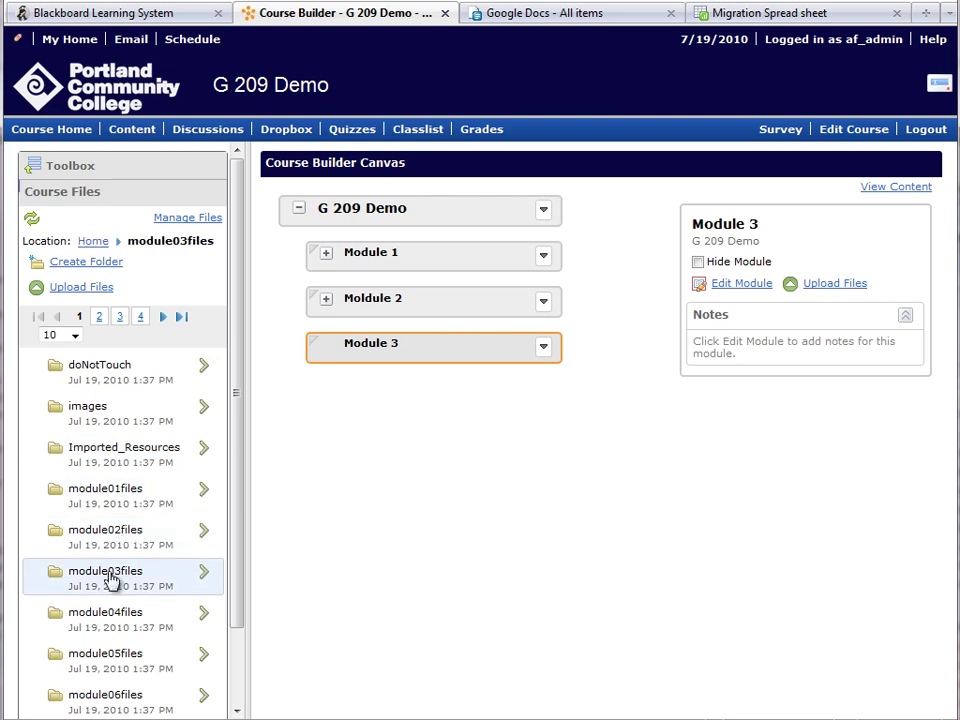
left_click(39, 352)
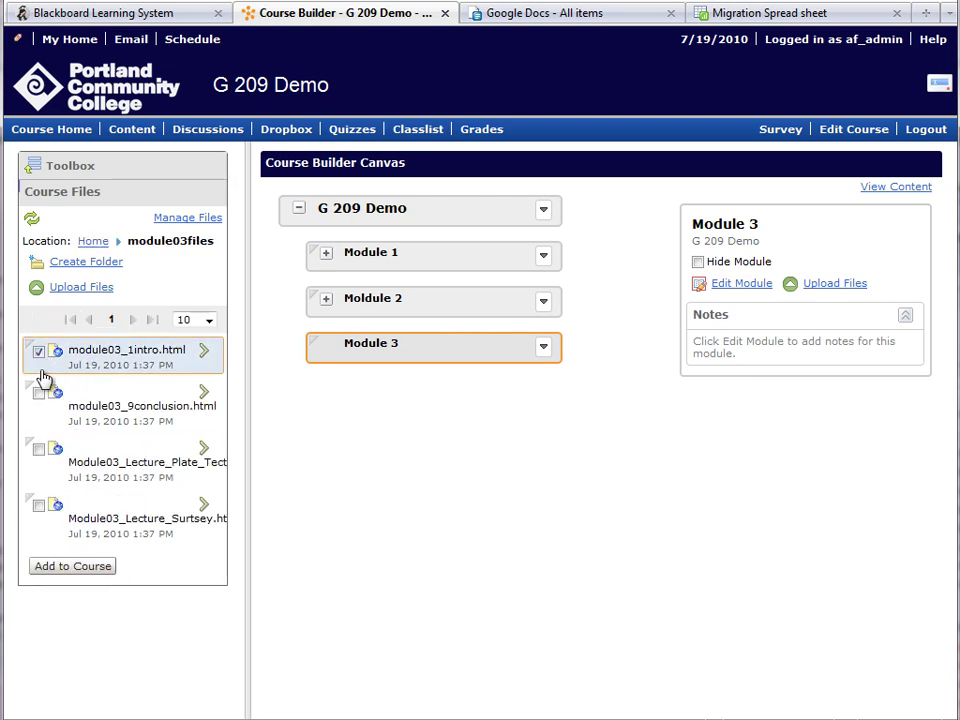
left_click(39, 394)
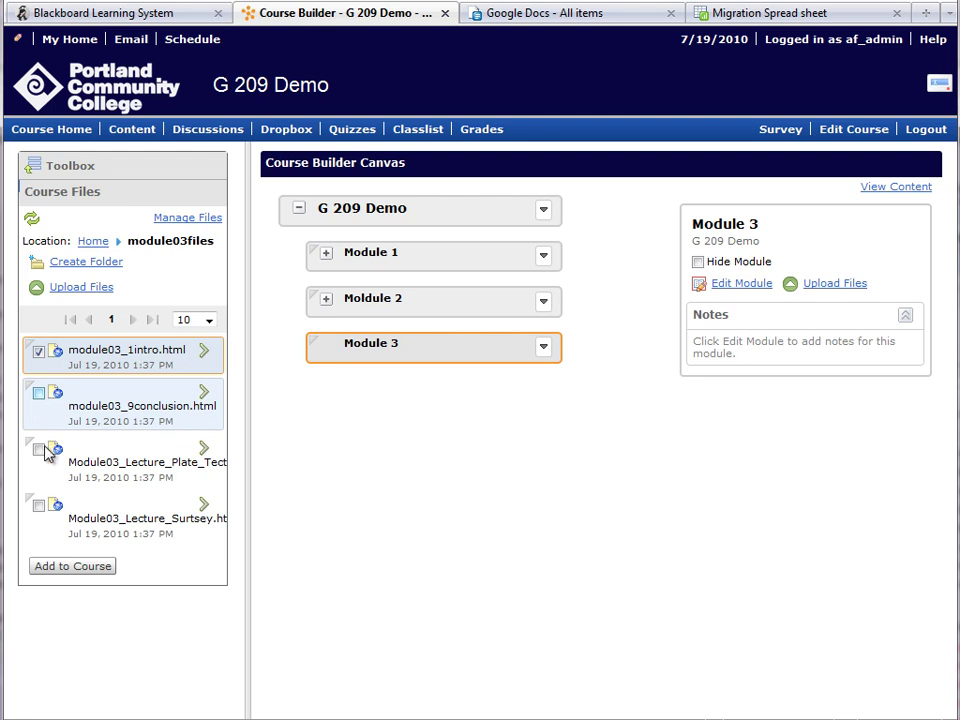
left_click(39, 450)
left_click(39, 506)
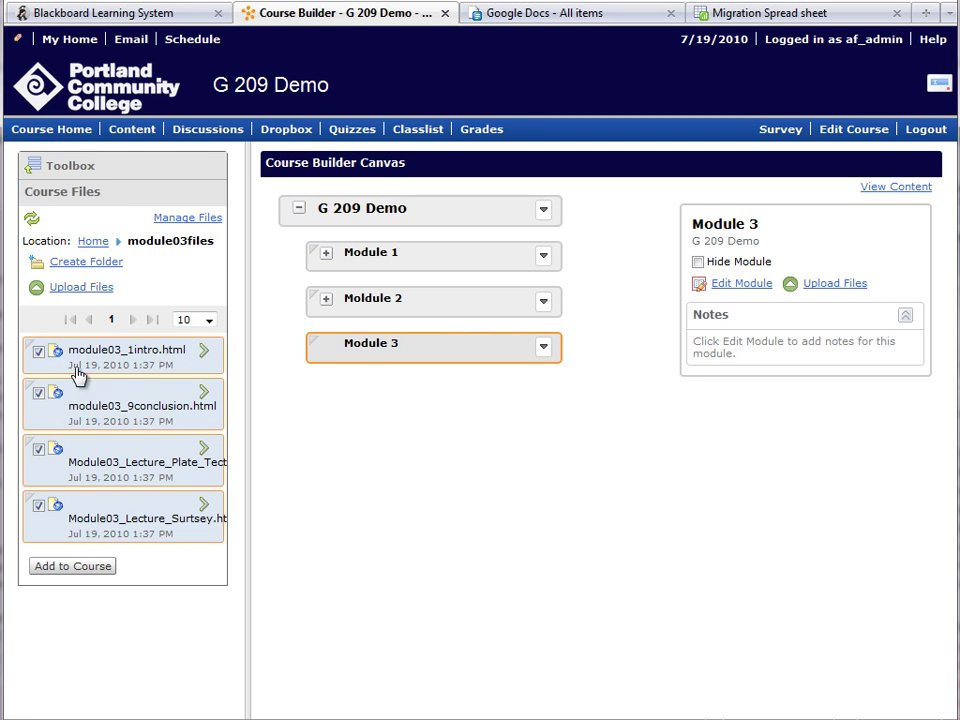
left_click_drag(75, 368, 397, 361)
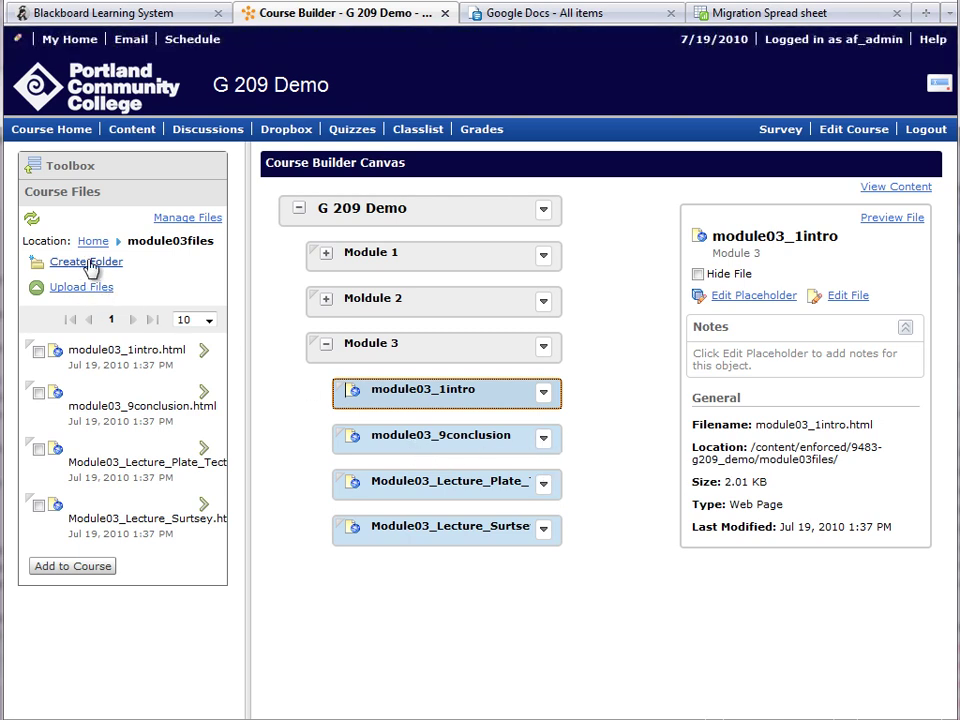
left_click(72, 166)
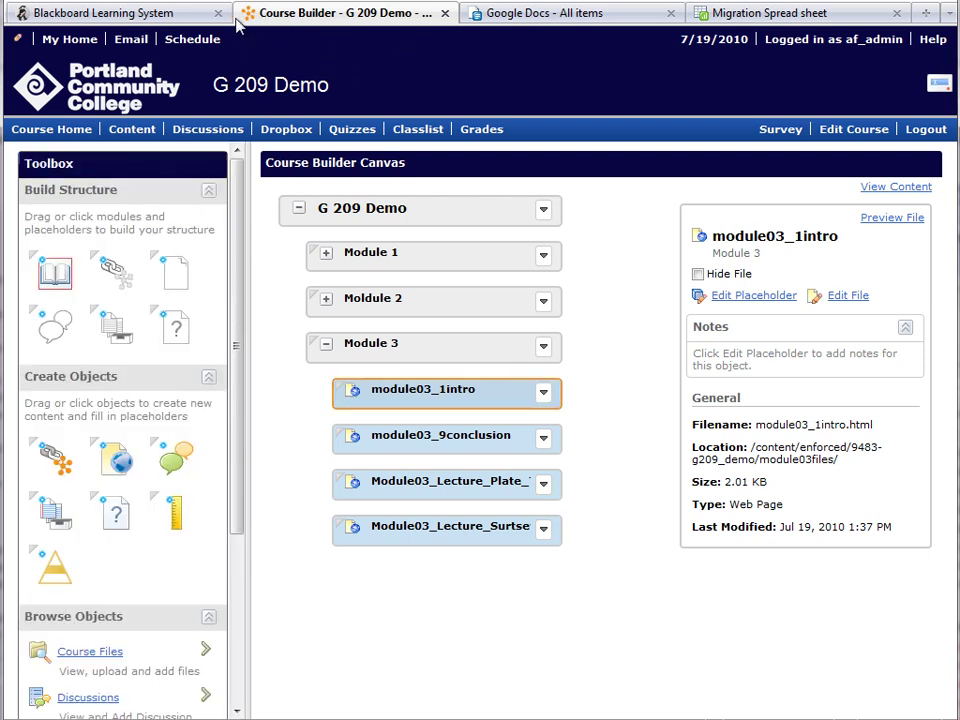
- Switch to Blackboard and recheck the file linked to the Module Objectives page in Module 3
left_click(165, 17)
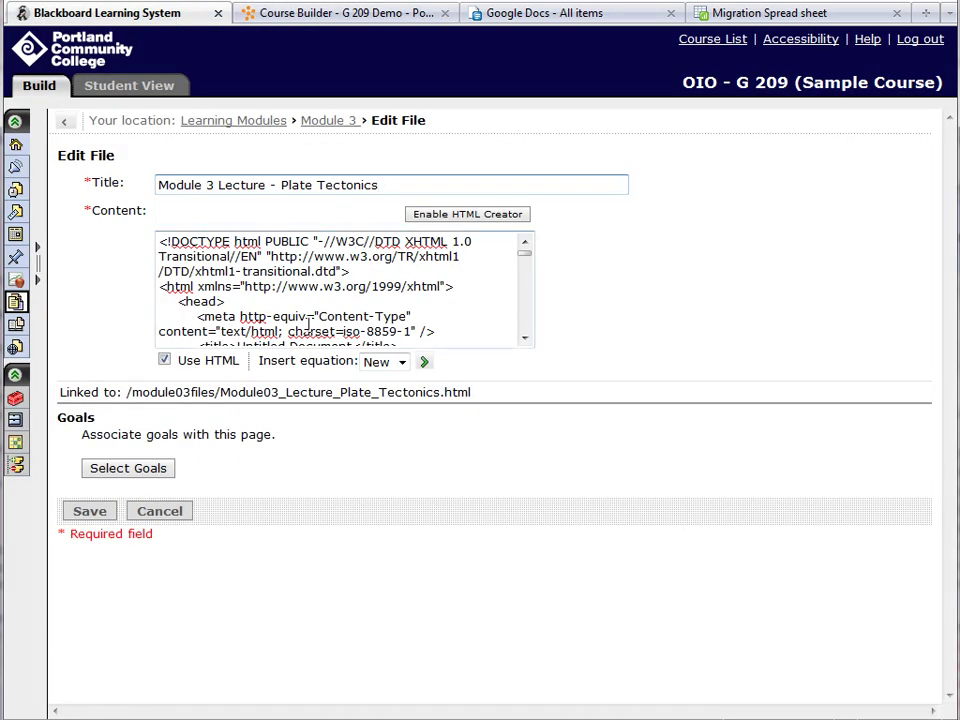
left_click(160, 511)
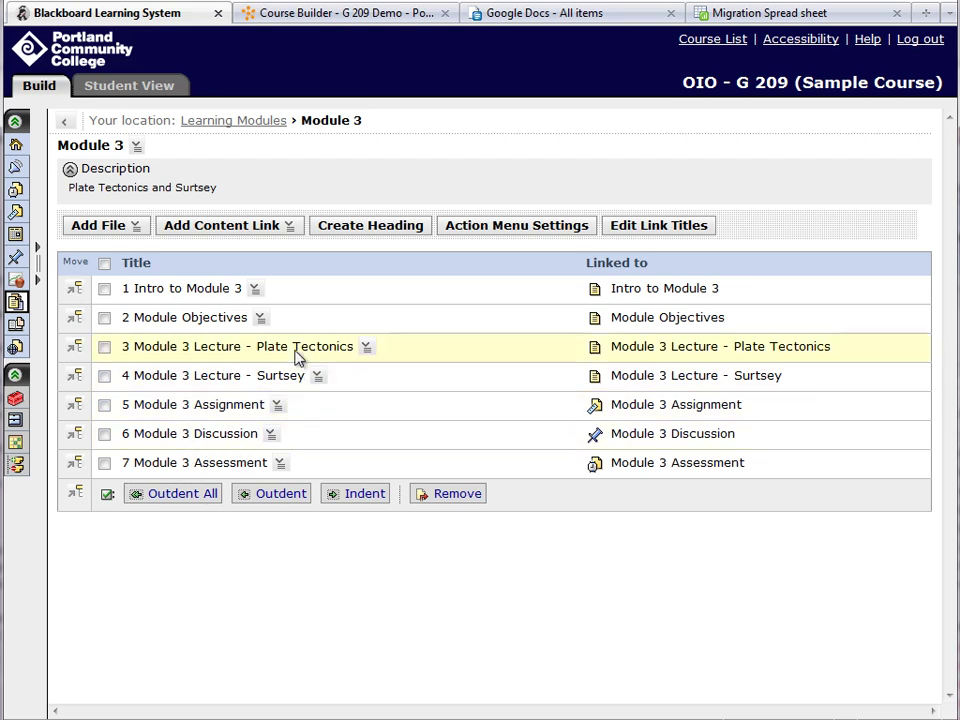
left_click(260, 318)
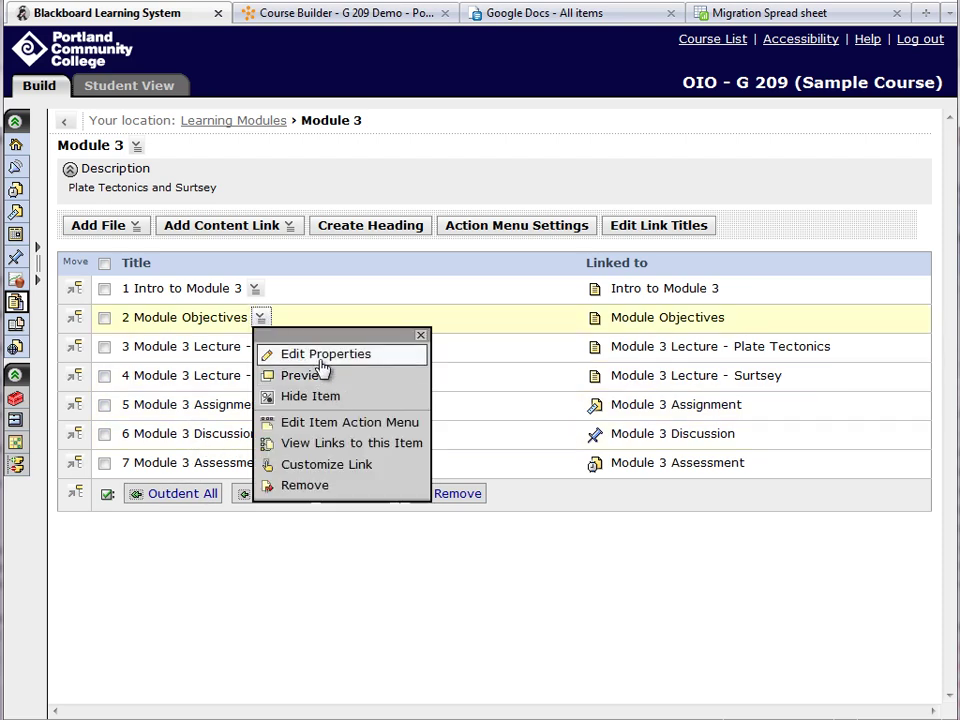
left_click(318, 356)
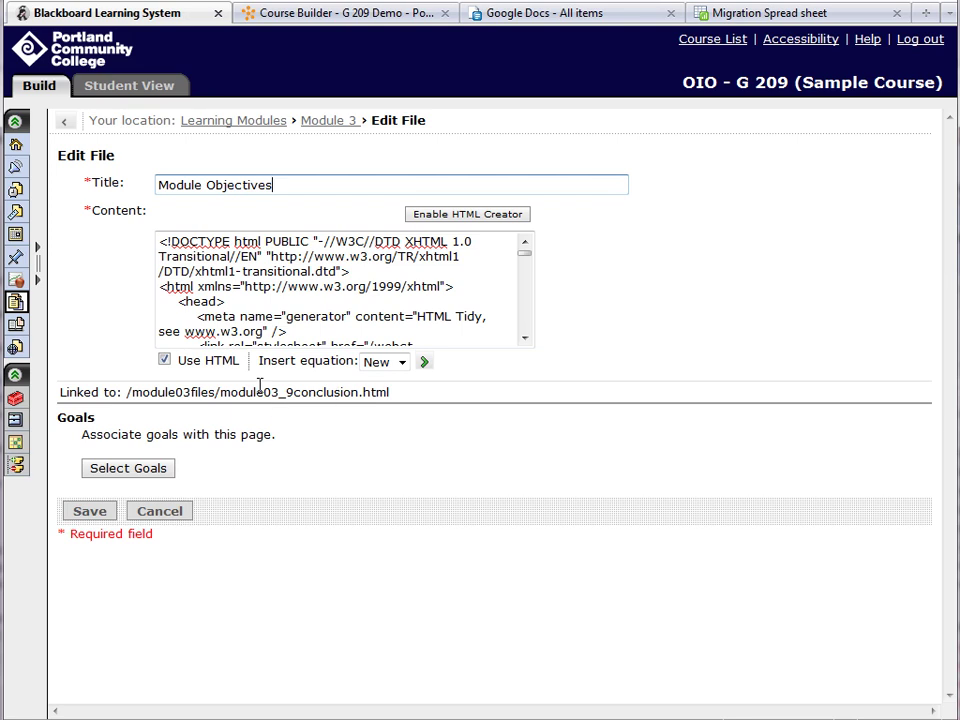
left_click_drag(218, 396, 390, 393)
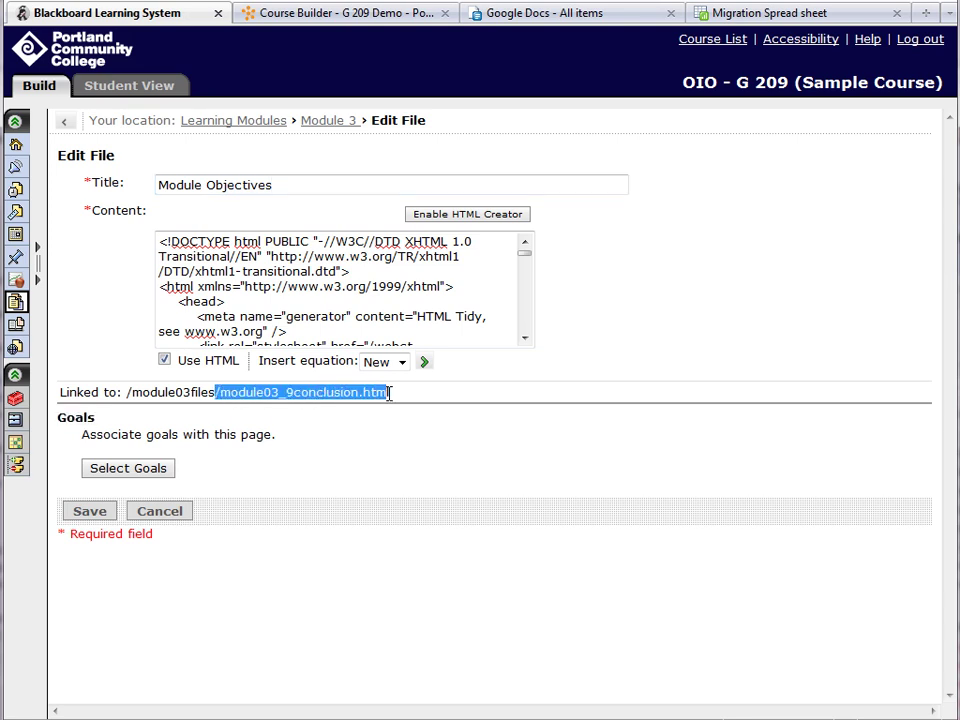
left_click(321, 123)
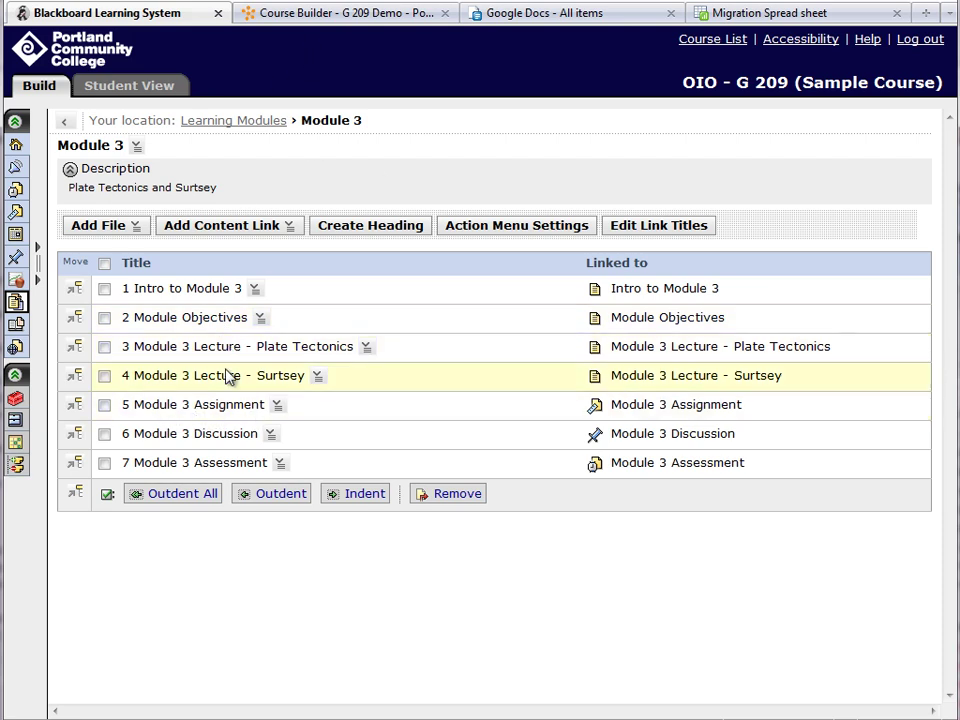
- Open the properties of the Module 3 Assignment in Blackboard and copy its title
left_click(277, 405)
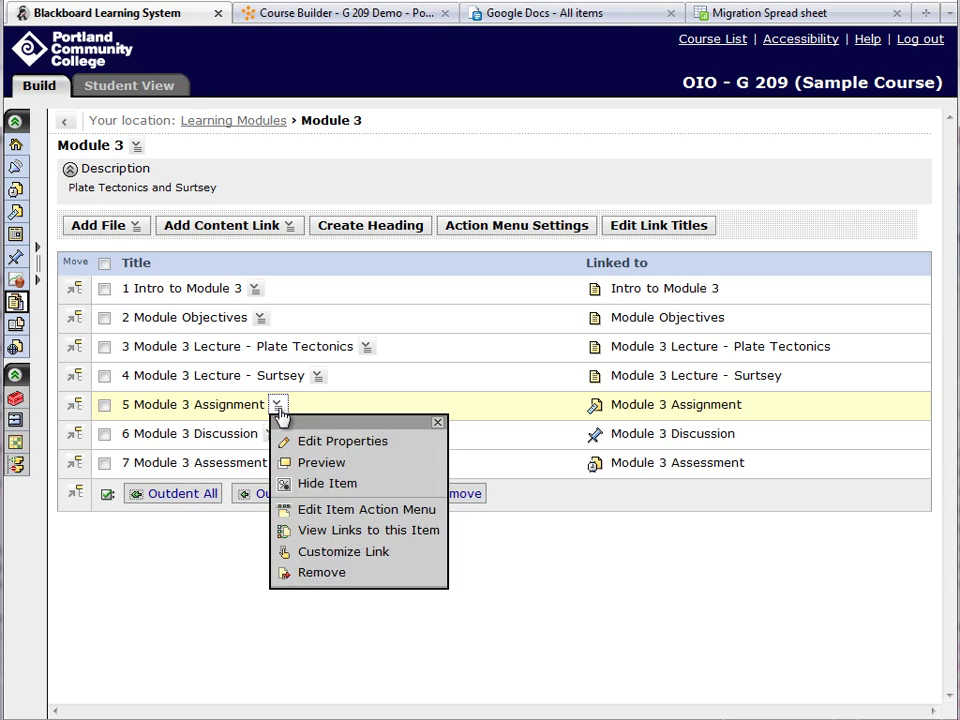
left_click(336, 448)
left_click_drag(336, 197, 123, 155)
- Switch to the Course Builder and start a new dropbox inside Module 3 named "Module 3 Assignment"
left_click(343, 14)
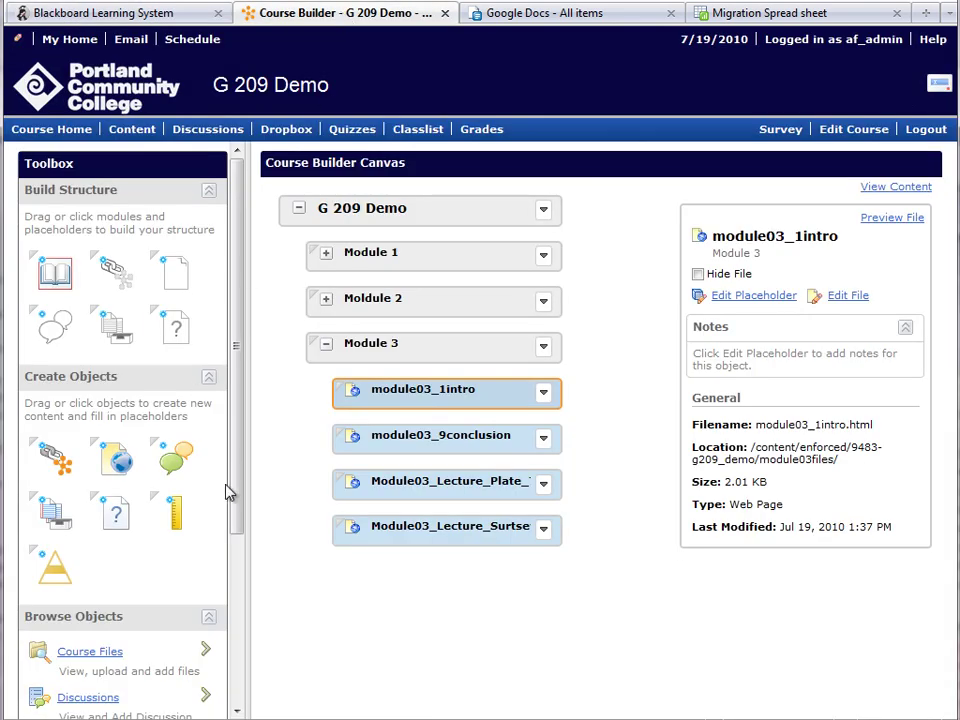
scroll(150, 490, "down", 1)
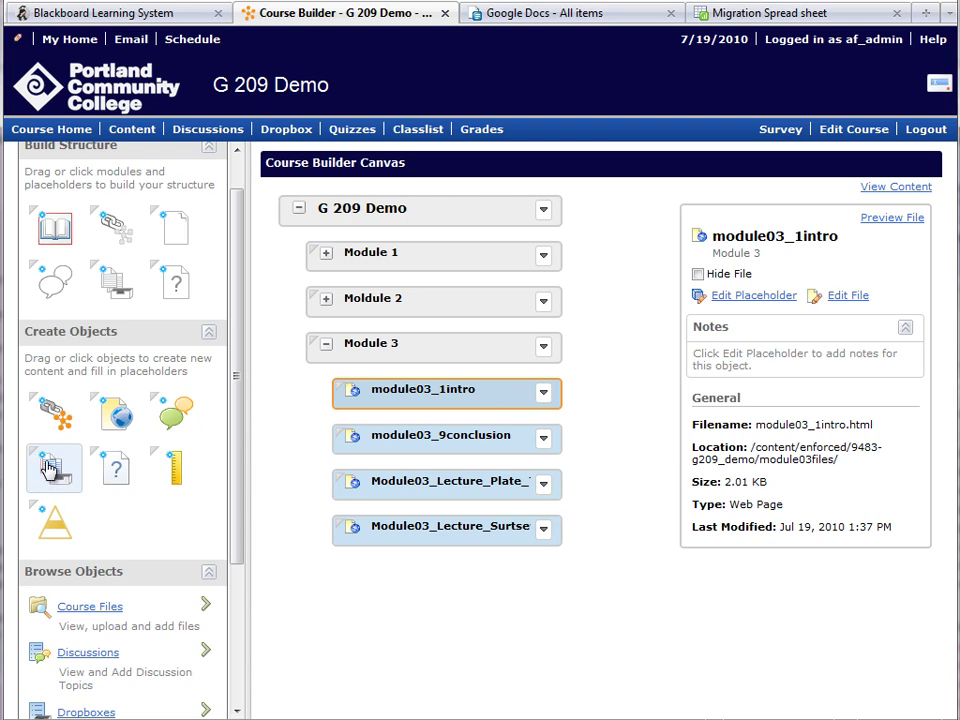
left_click_drag(45, 466, 390, 561)
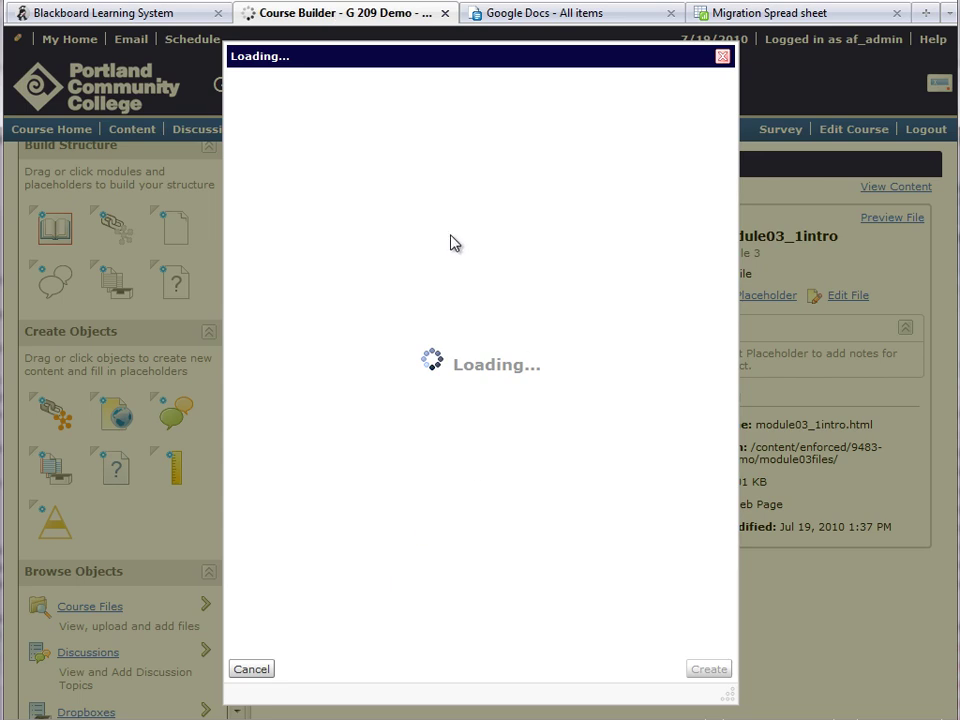
left_click(370, 120)
type("Module 3 Assignment")
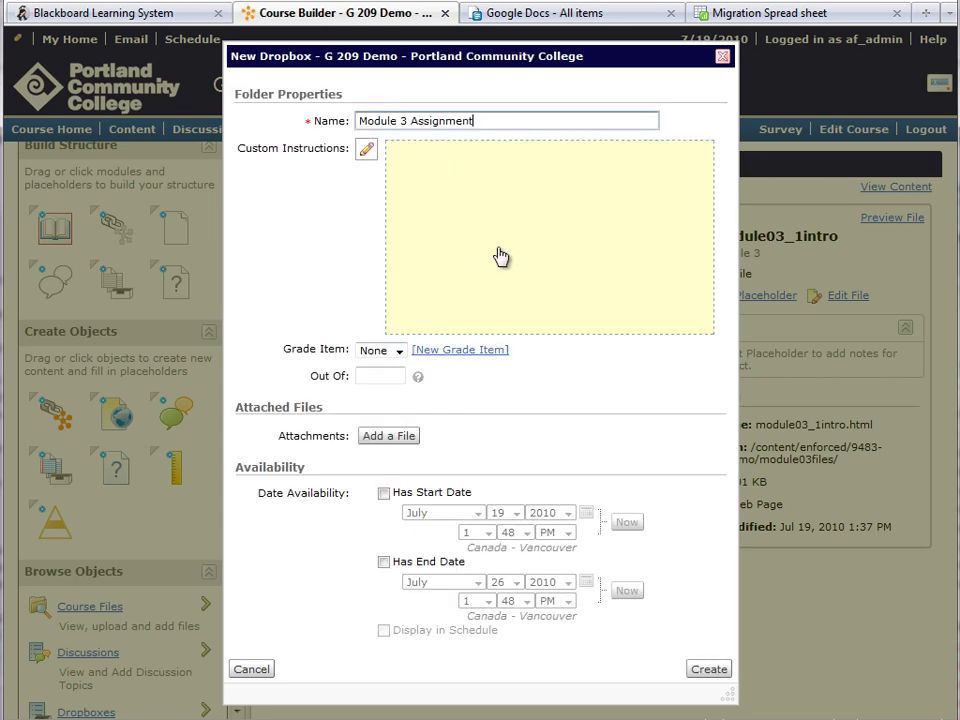
- Copy the assignment's full HTML instructions from Blackboard into the source code of the new dropbox's custom instructions
left_click(189, 15)
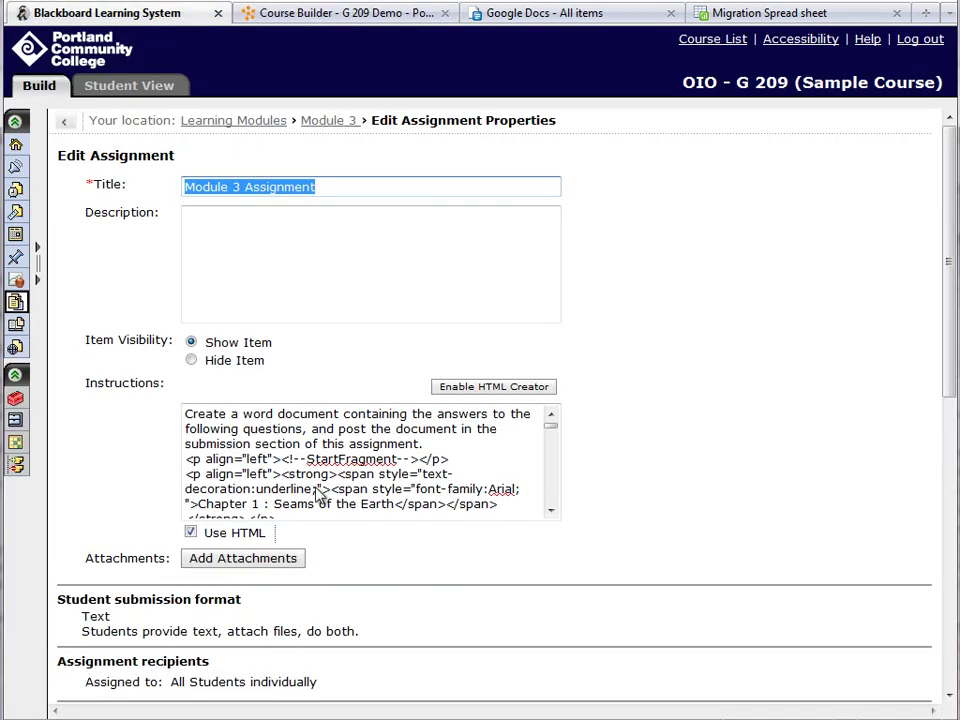
left_click(277, 418)
key("ctrl+a")
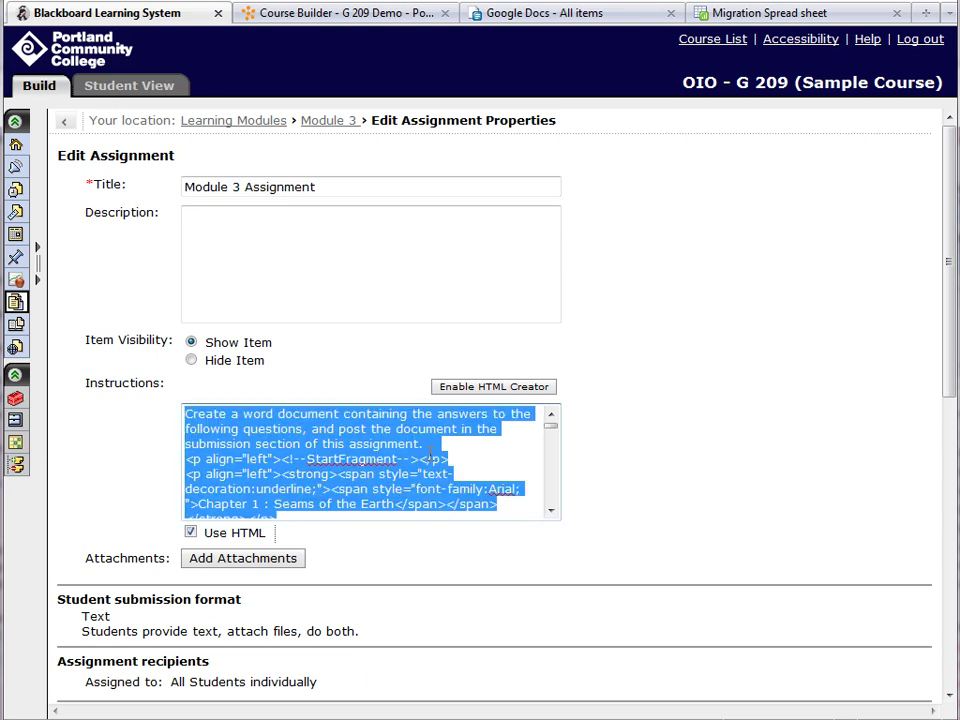
left_click_drag(550, 430, 556, 500)
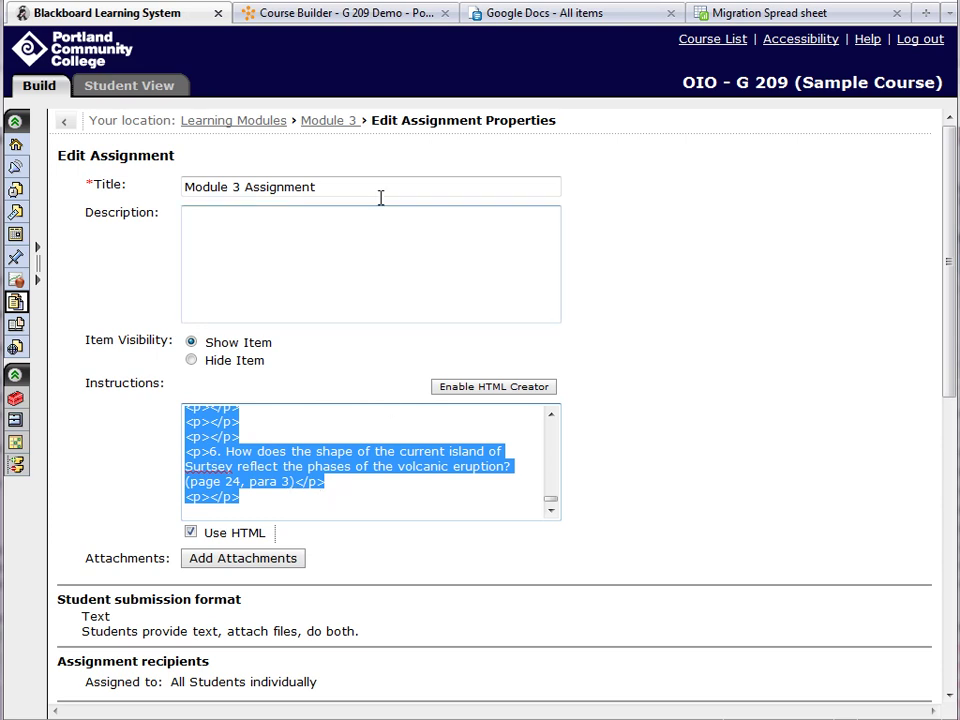
left_click(325, 13)
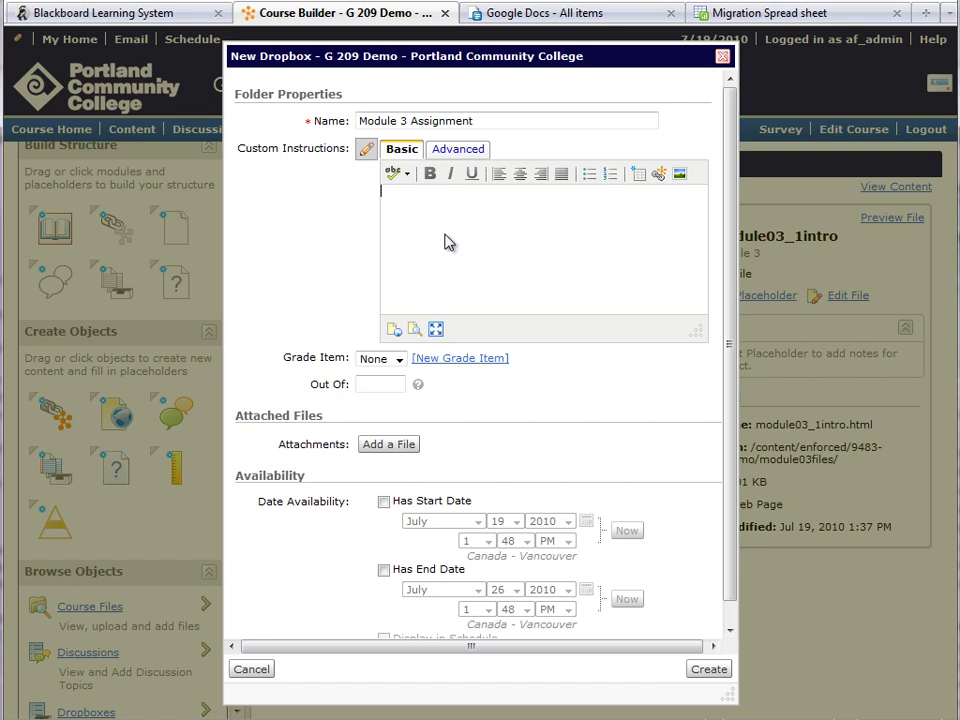
left_click(394, 330)
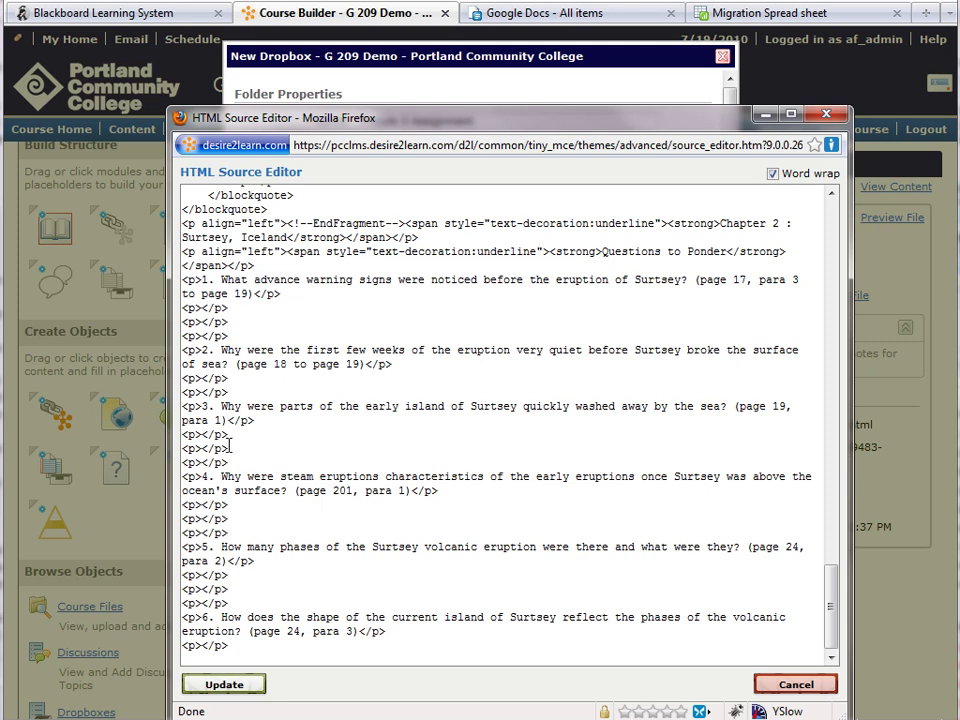
left_click(251, 681)
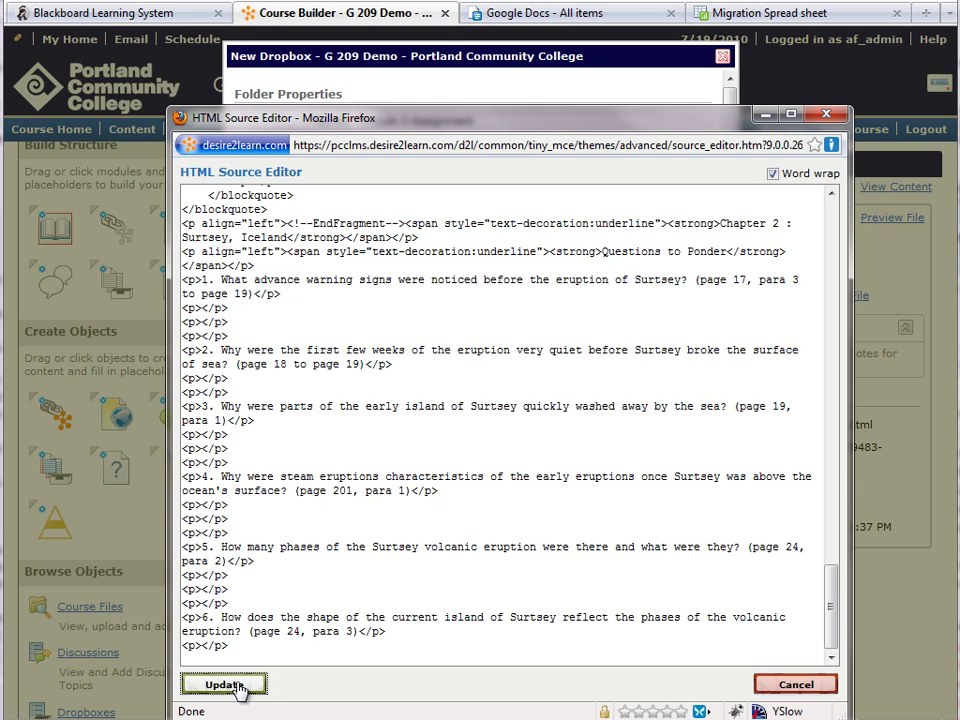
- Enlarge the New Dropbox dialog and its instructions editor, and review the pasted chapter questions down to the last one
scroll(546, 276, "down", 5)
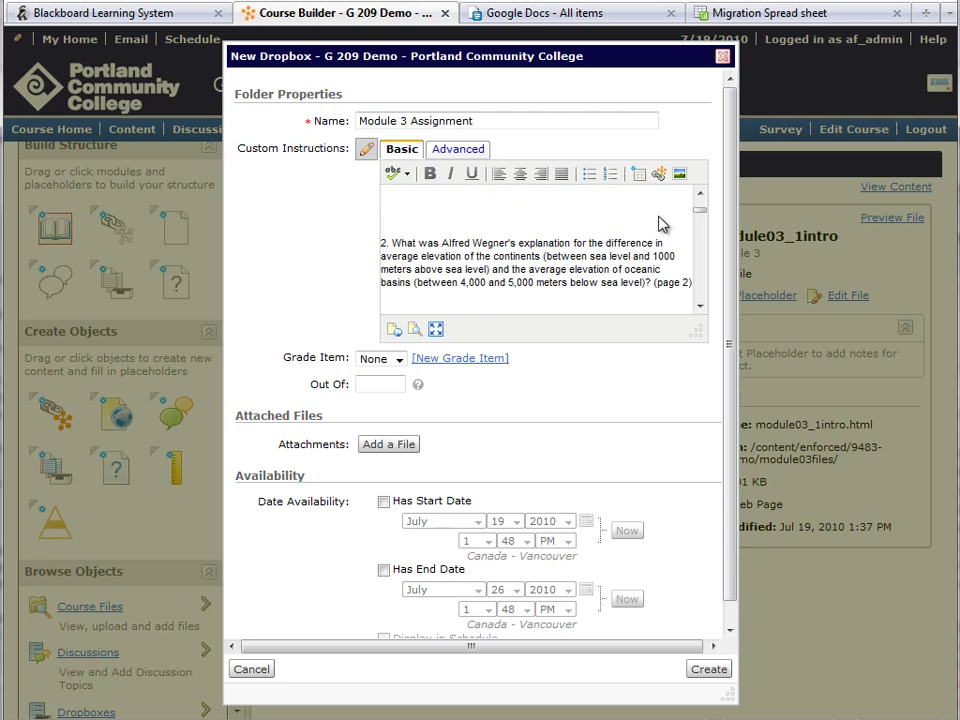
scroll(537, 290, "up", 3)
left_click_drag(699, 208, 704, 295)
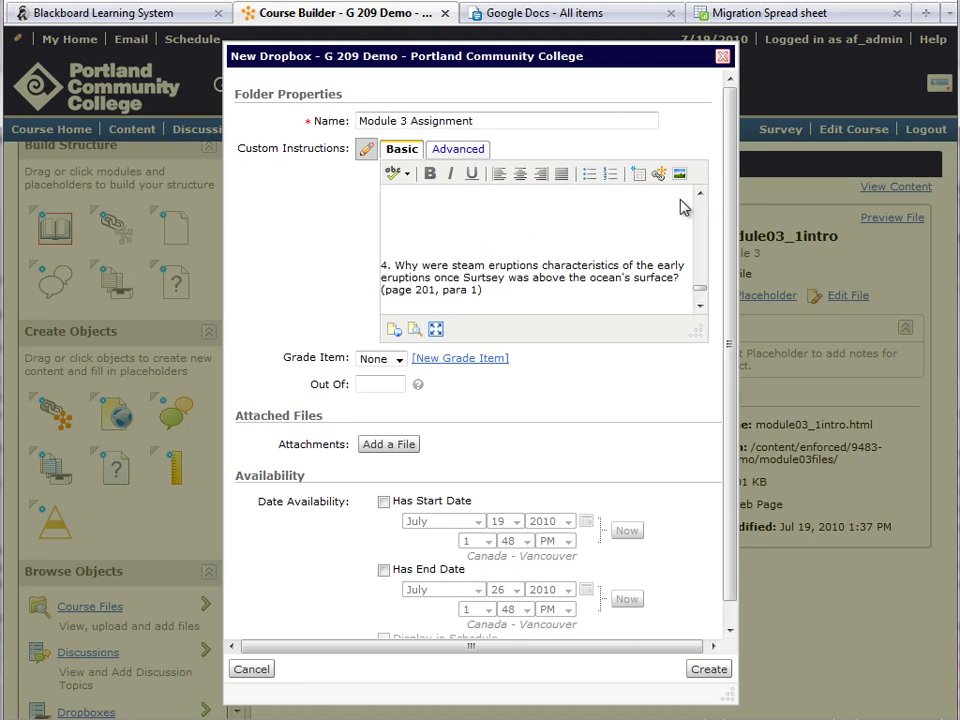
left_click_drag(735, 703, 882, 690)
left_click_drag(698, 331, 834, 364)
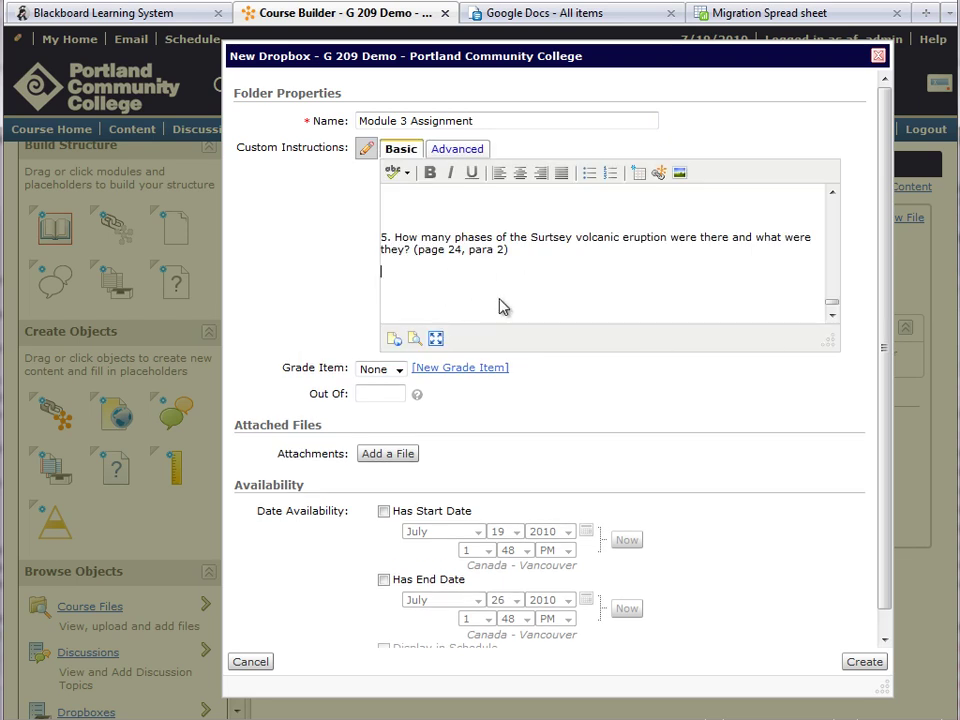
scroll(611, 225, "up", 6)
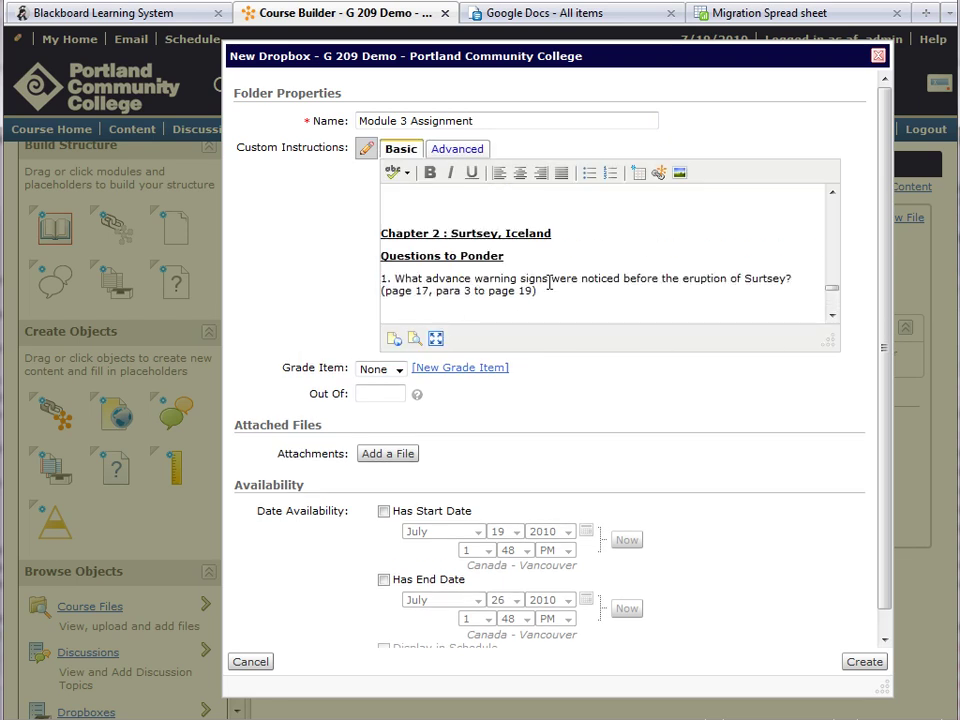
scroll(522, 285, "down", 8)
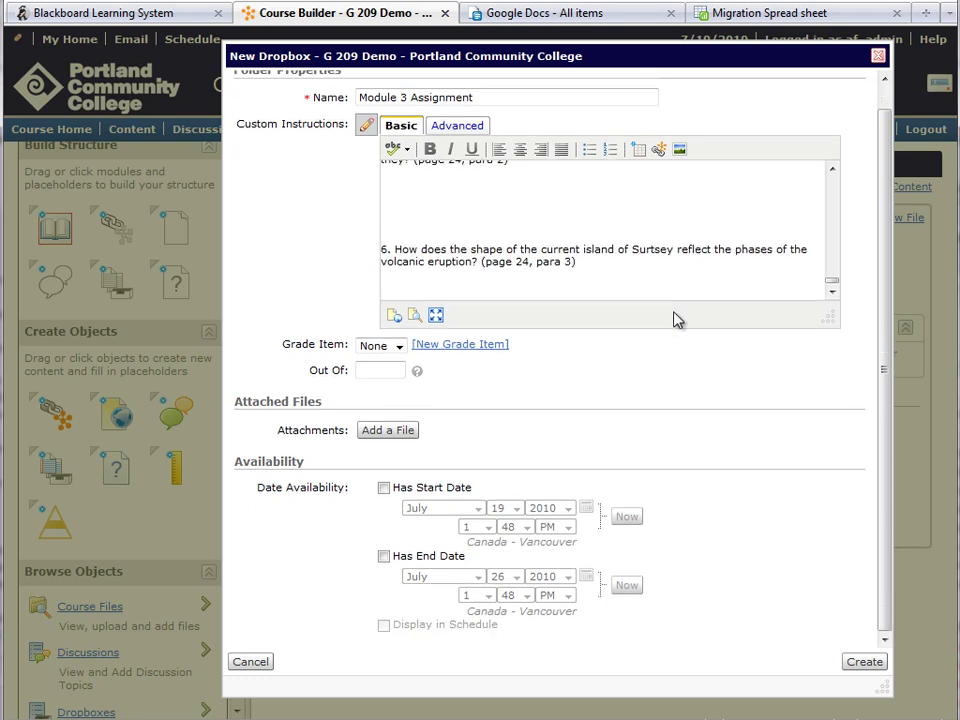
- Check the assignment's dates and grading settings in Blackboard, and set the new dropbox's score to out of 1
left_click(153, 16)
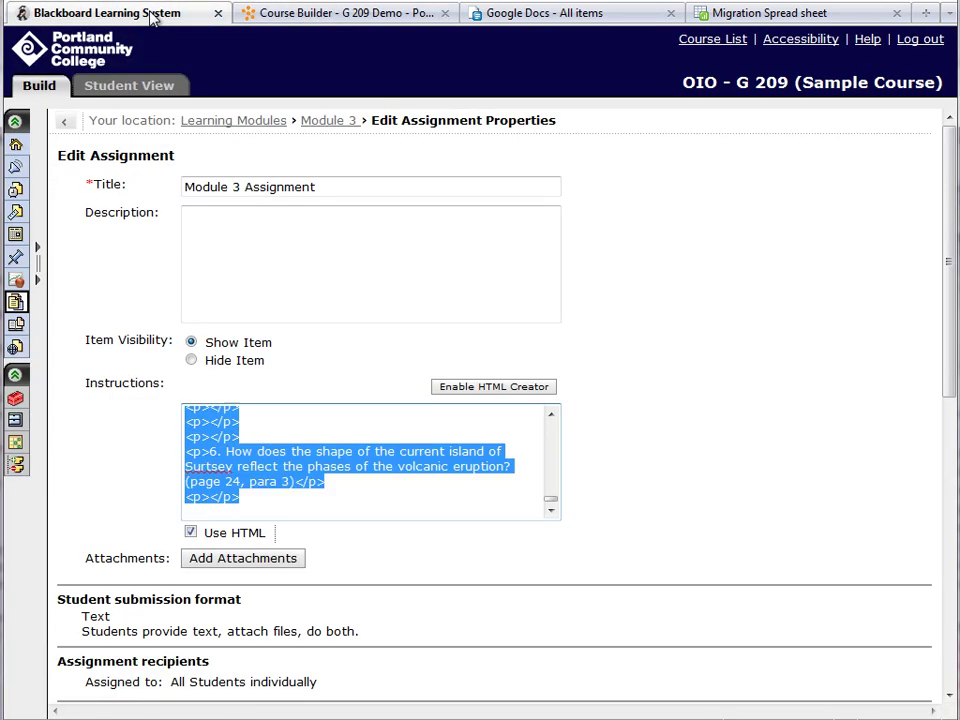
left_click(90, 450)
scroll(105, 452, "down", 5)
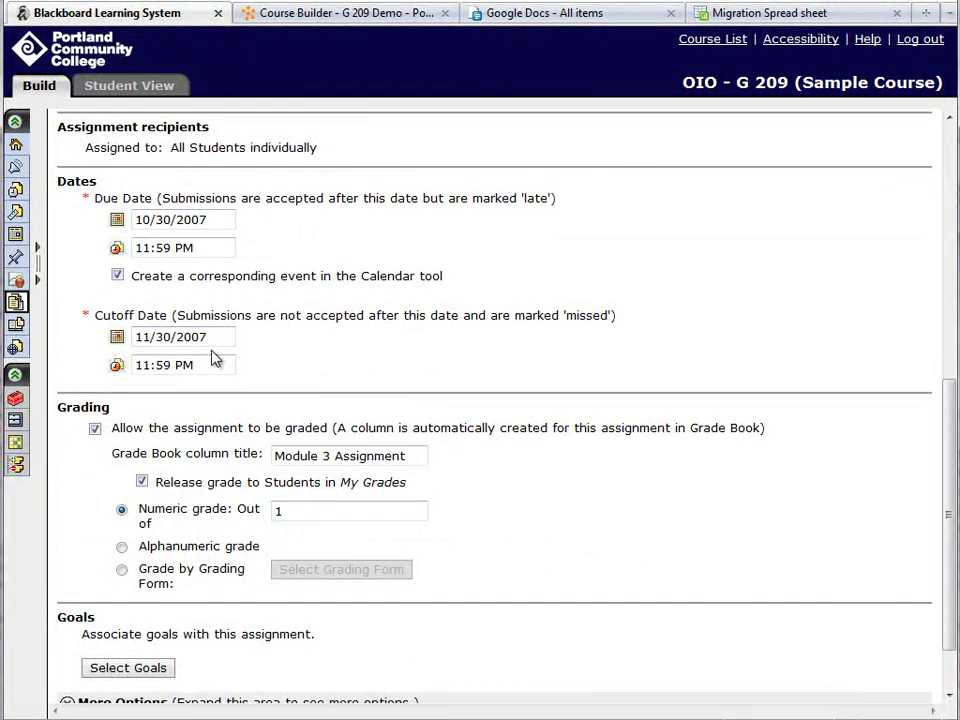
scroll(220, 358, "down", 2)
left_click(317, 15)
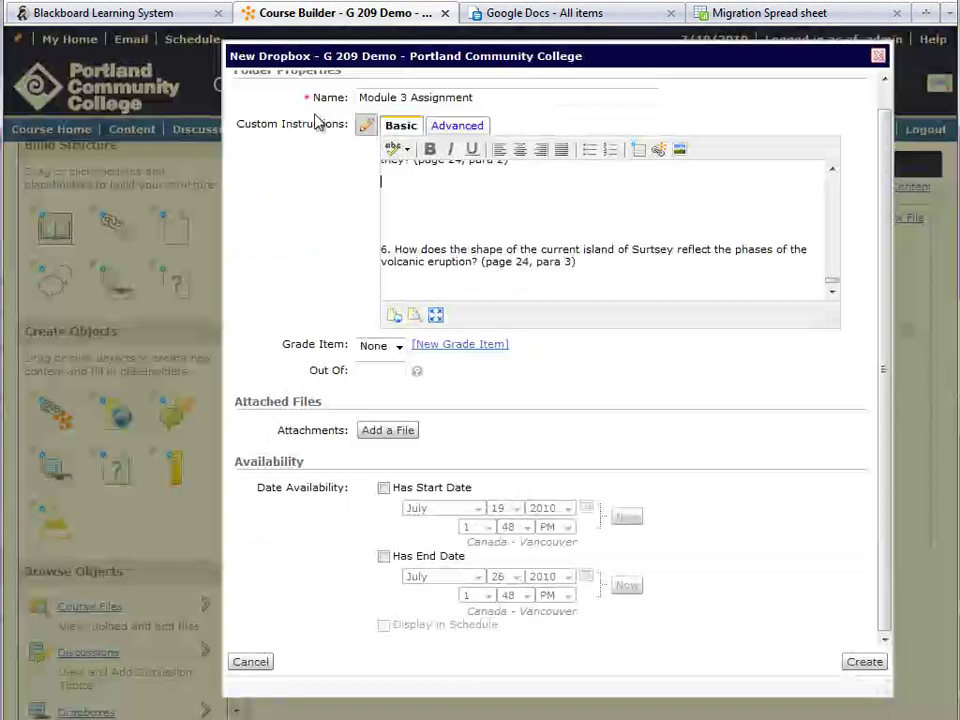
left_click(386, 371)
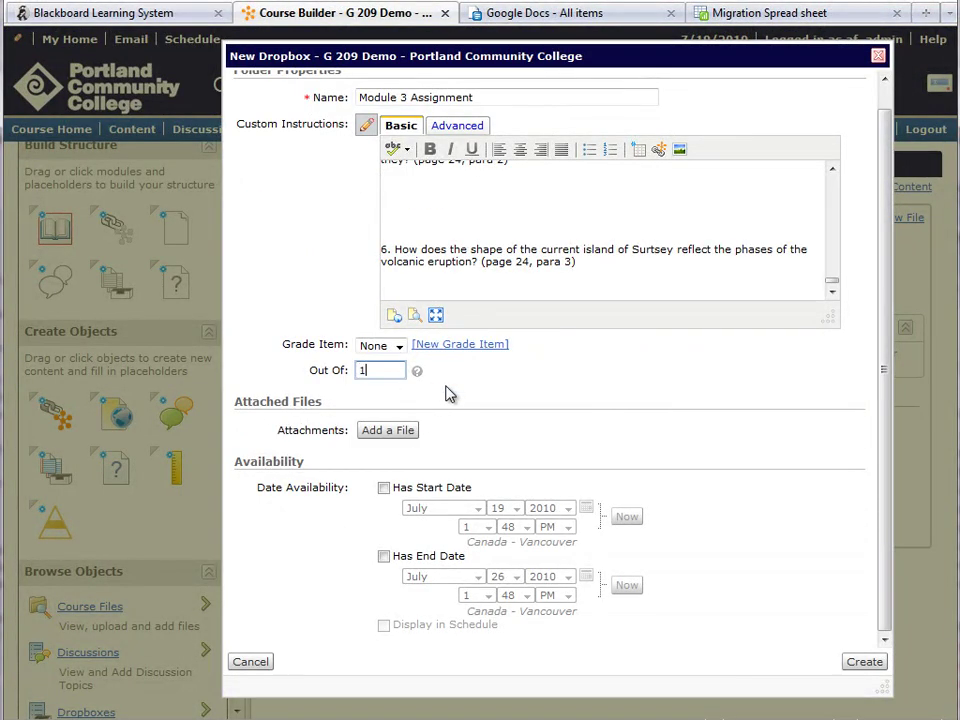
- View the file attachment sources without adding a file, create the Module 3 Assignment dropbox, and check its placement options
left_click(380, 433)
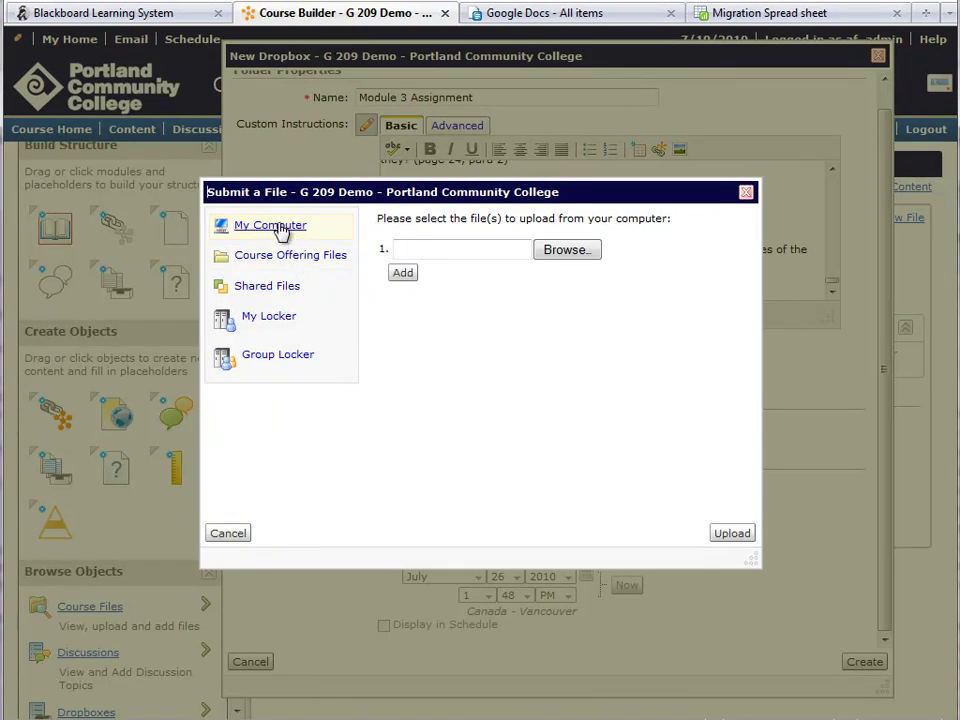
left_click(236, 536)
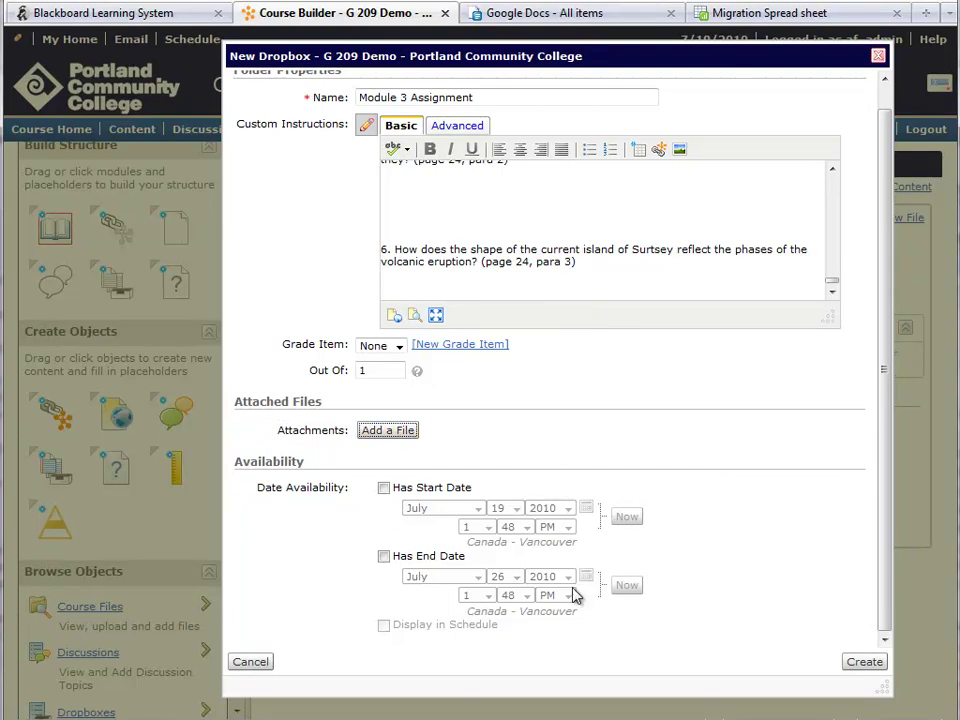
left_click(858, 663)
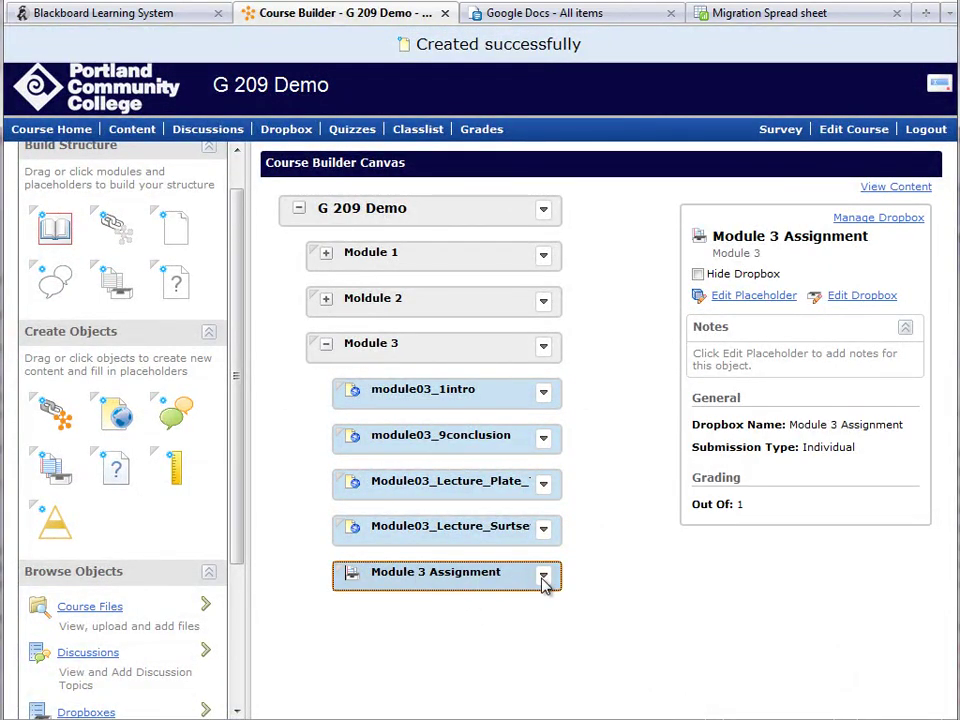
left_click(543, 578)
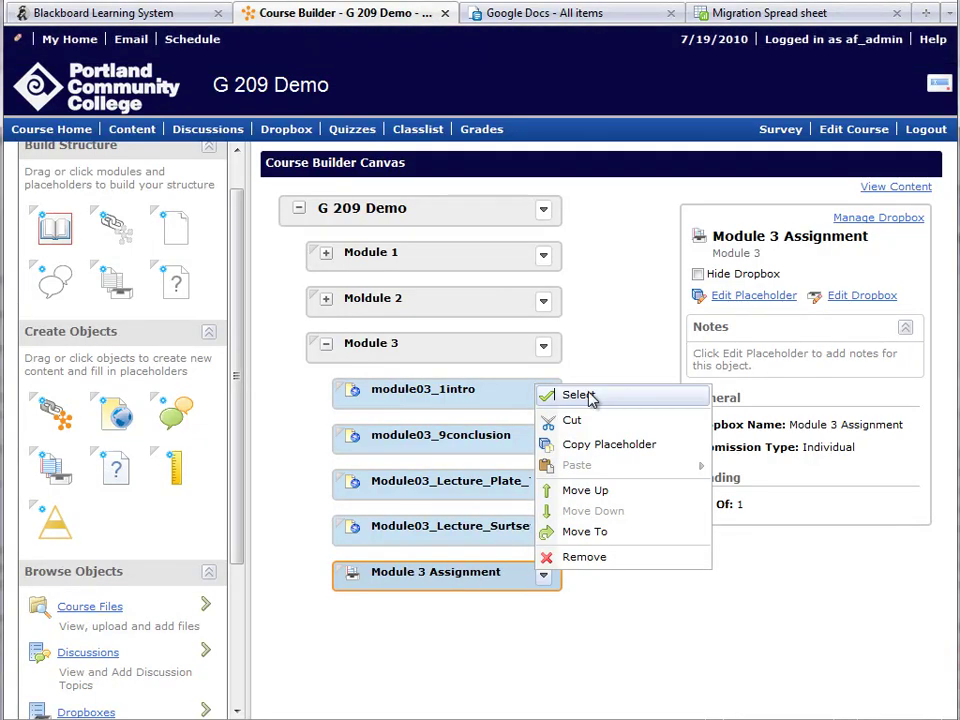
left_click(403, 584)
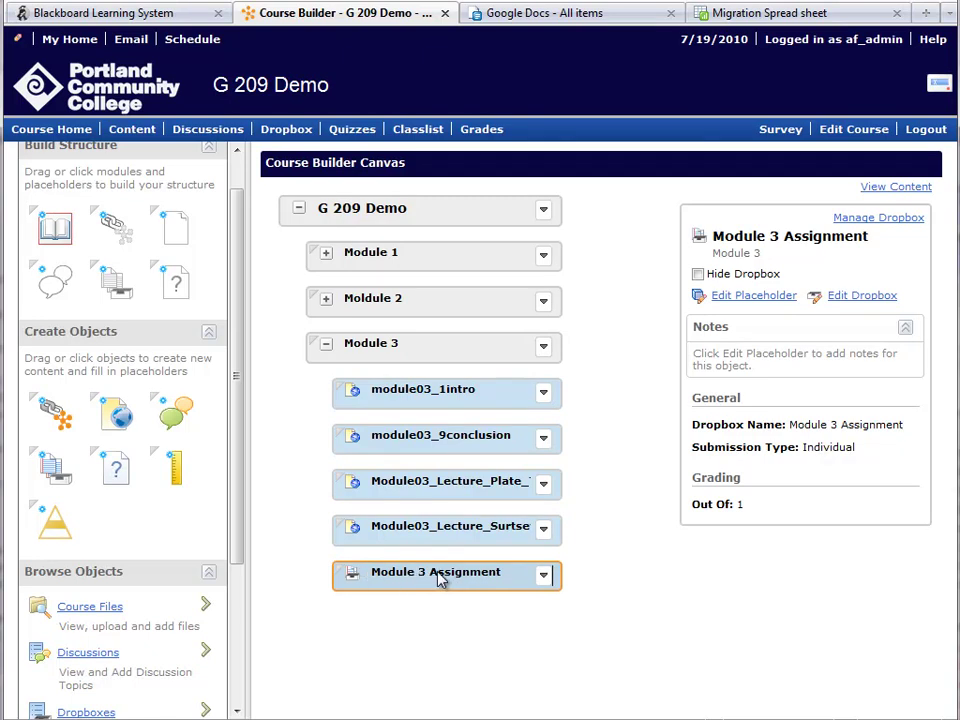
- Return to Blackboard's Module 3, open the Module 3 Discussion's properties and copy its title
left_click(183, 20)
scroll(208, 187, "up", 3)
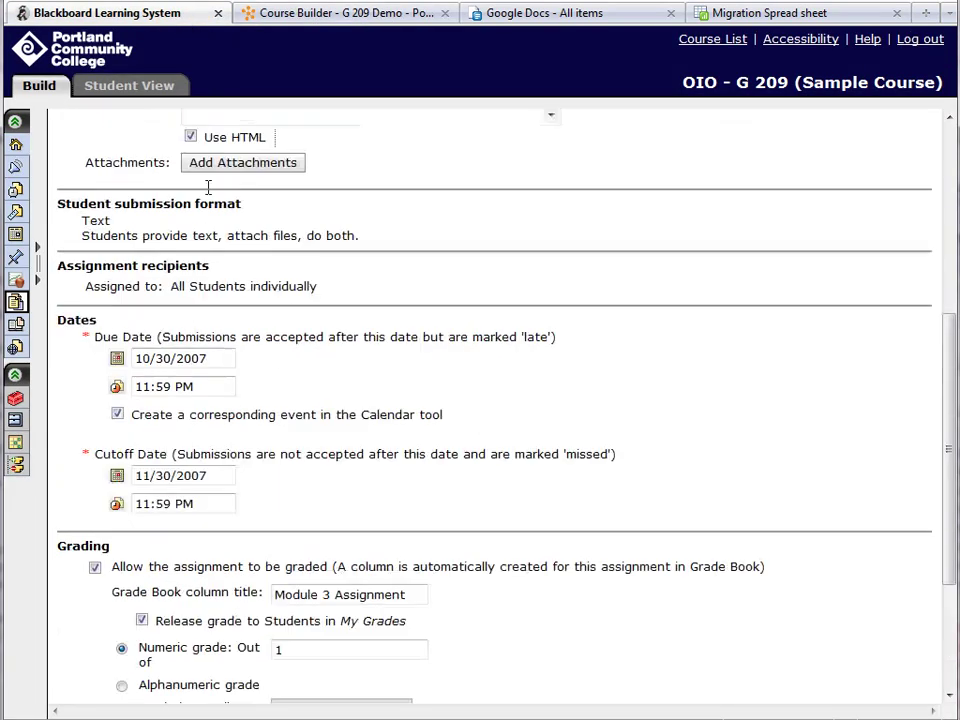
key("alt+Left")
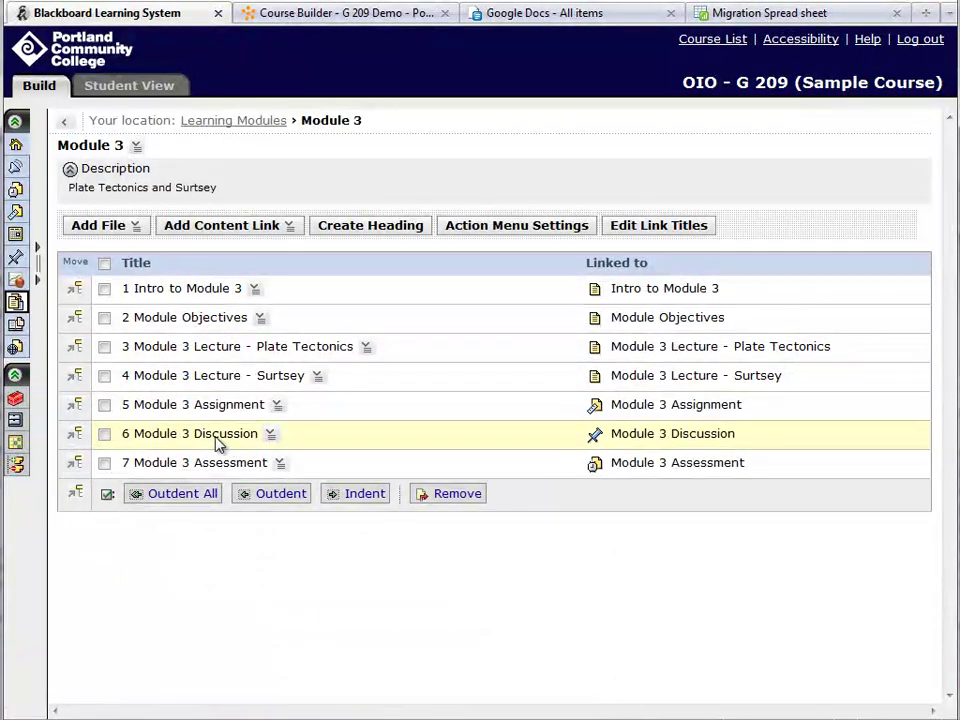
left_click(271, 435)
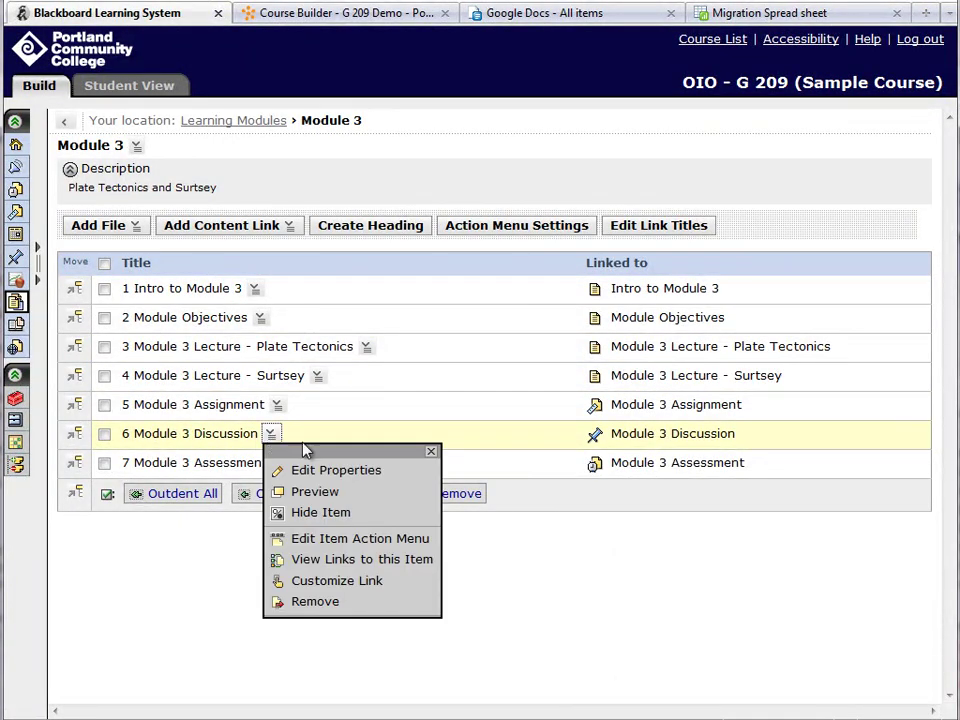
left_click(318, 472)
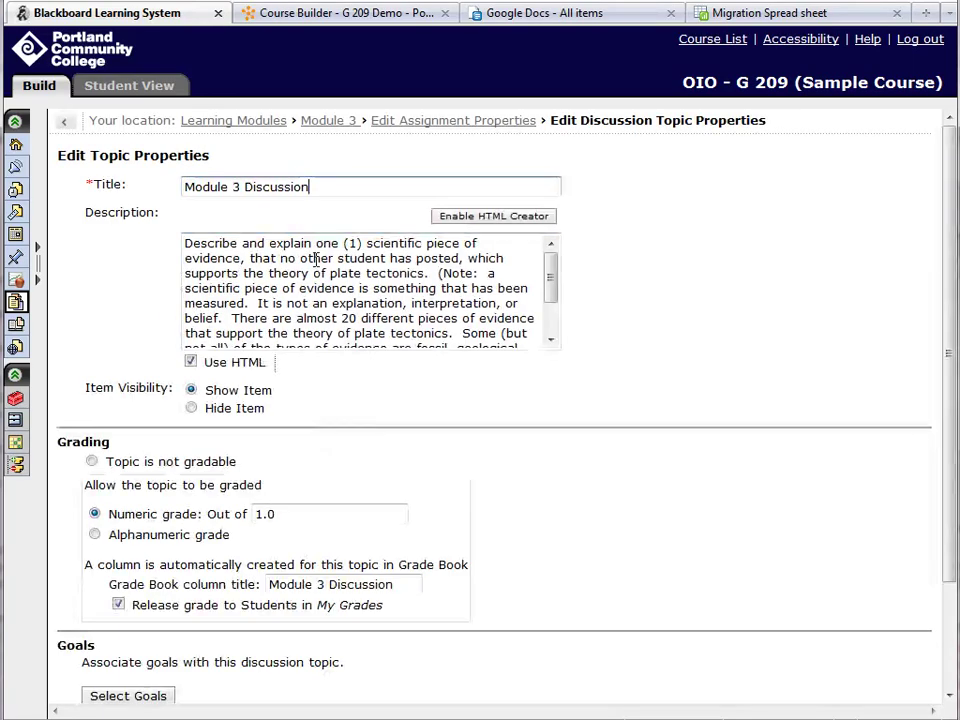
left_click_drag(343, 189, 130, 197)
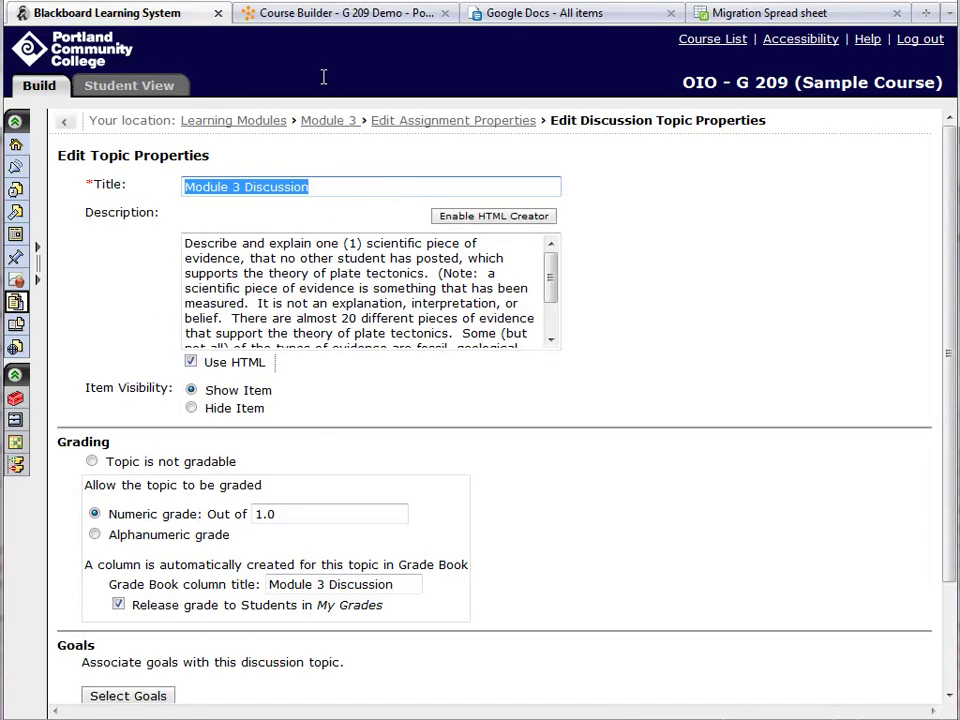
- Switch to the Course Builder, start a new discussion topic inside Module 3 and check the available forums
left_click(306, 15)
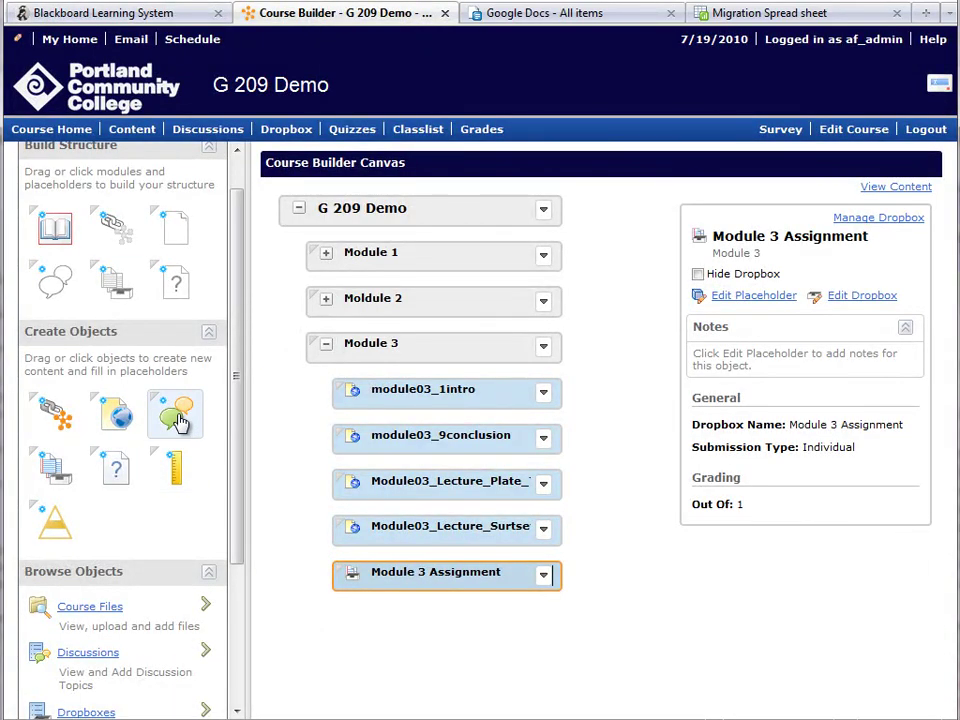
left_click_drag(172, 417, 375, 600)
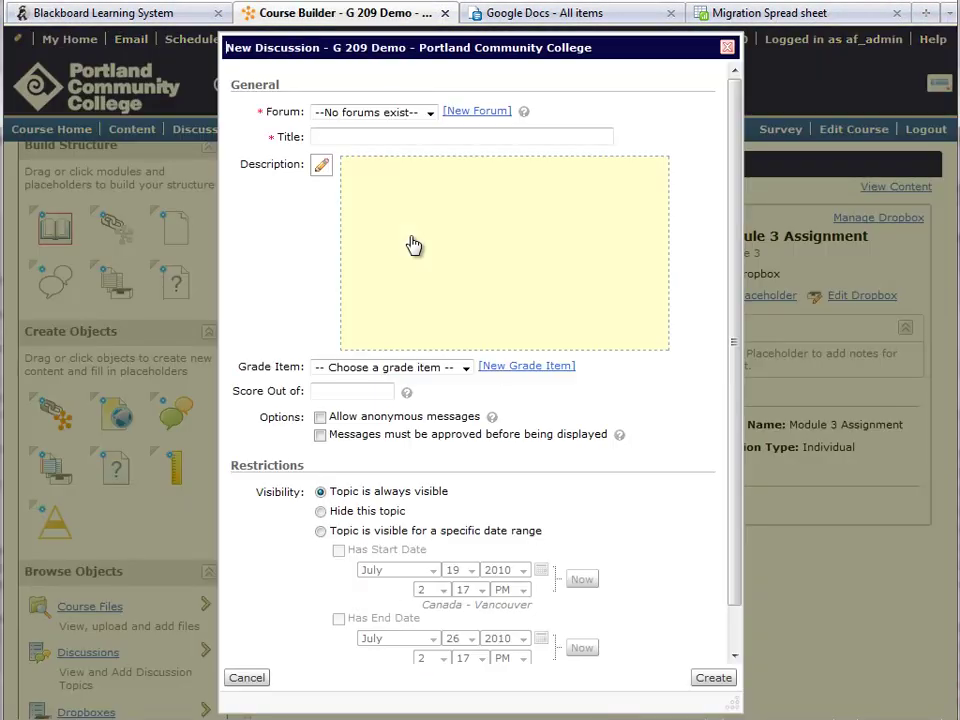
left_click(392, 118)
left_click(392, 118)
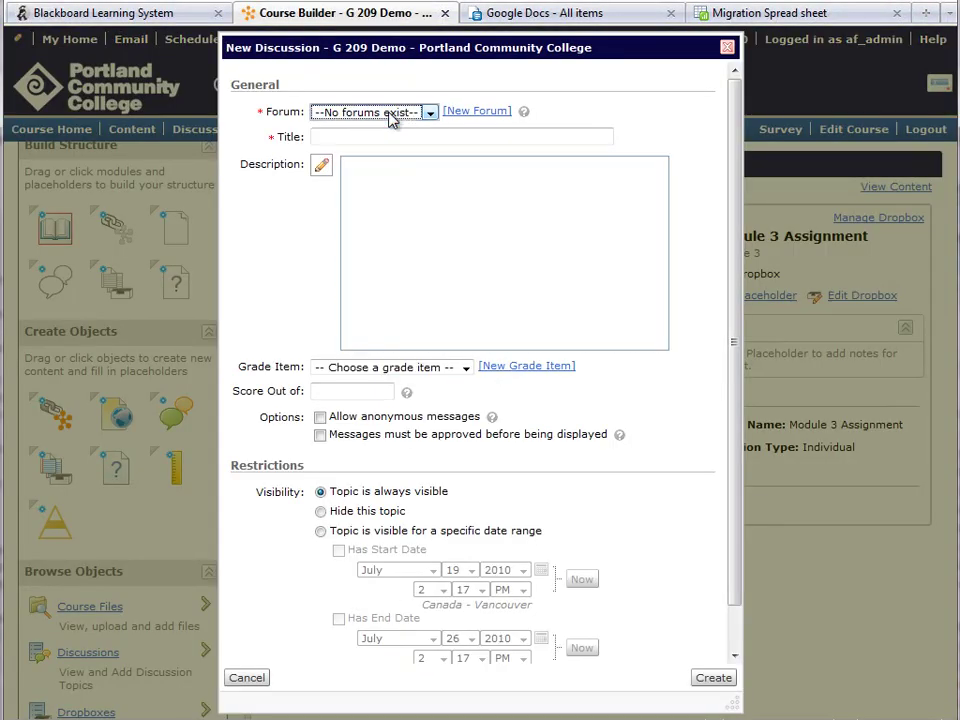
- Create a new forum titled Weekly Discussions for the topic and title the topic Module 3 Discussion
left_click(474, 114)
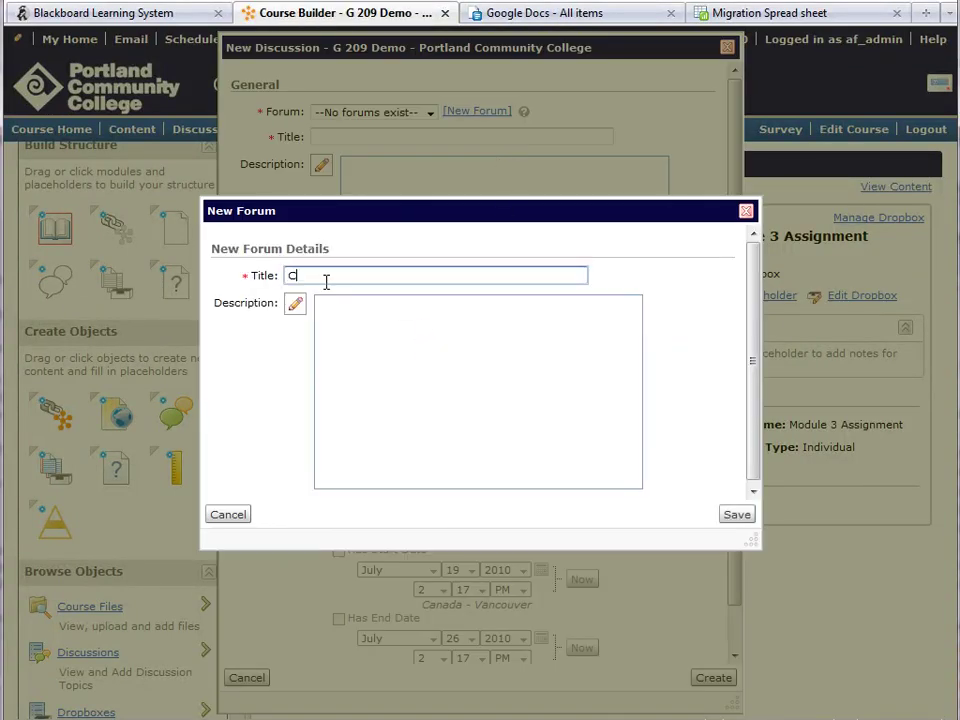
type("Weekl")
key("Tab")
key("Tab")
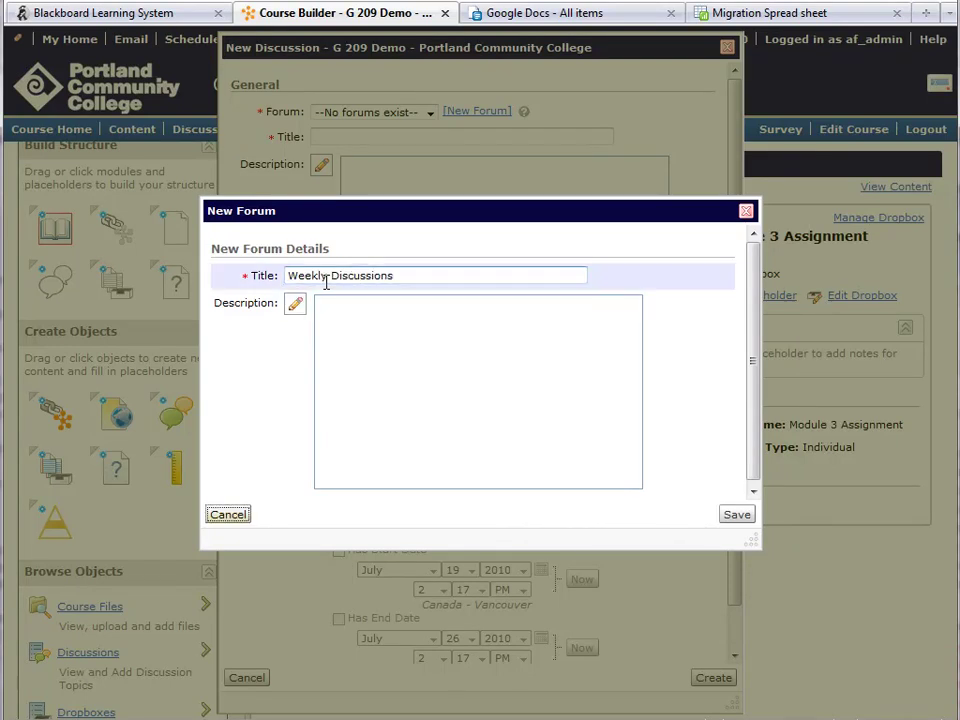
left_click(735, 514)
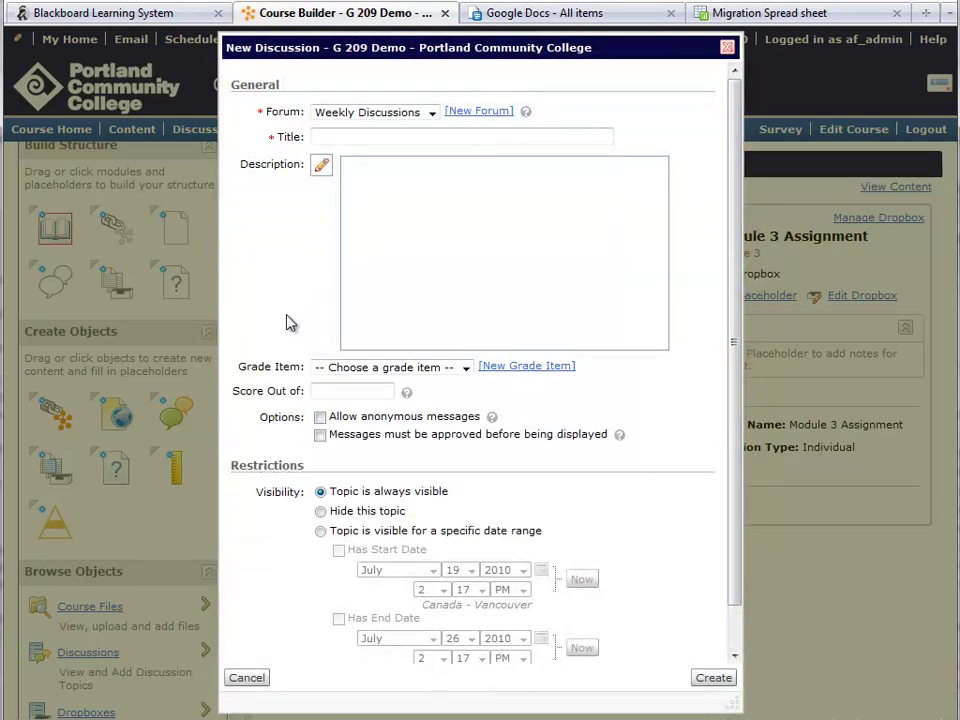
left_click(364, 139)
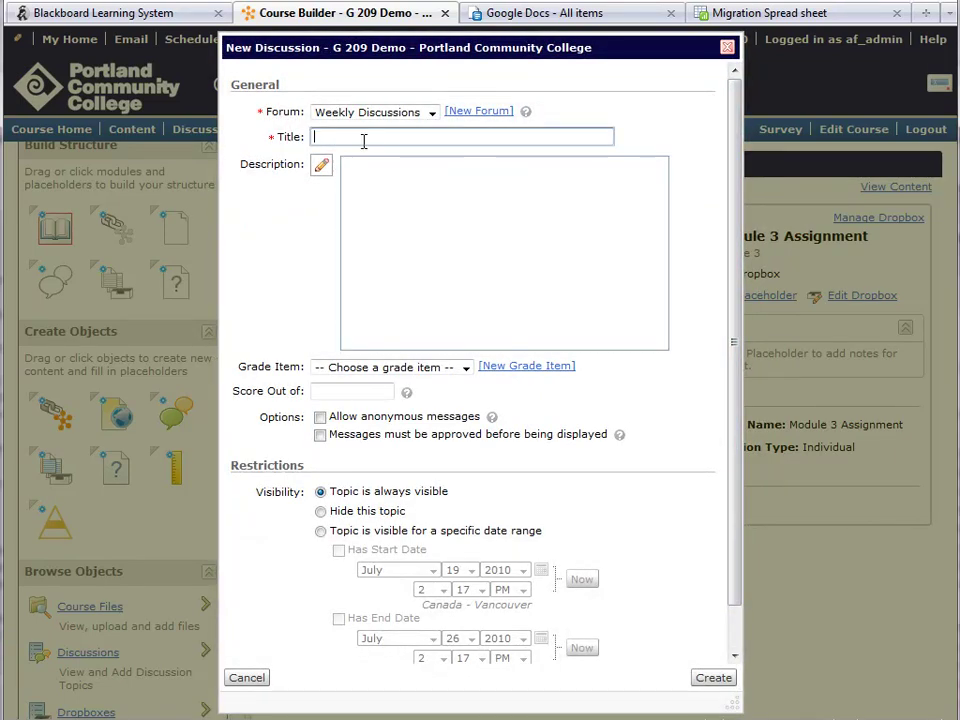
type("Module 3 Discussion")
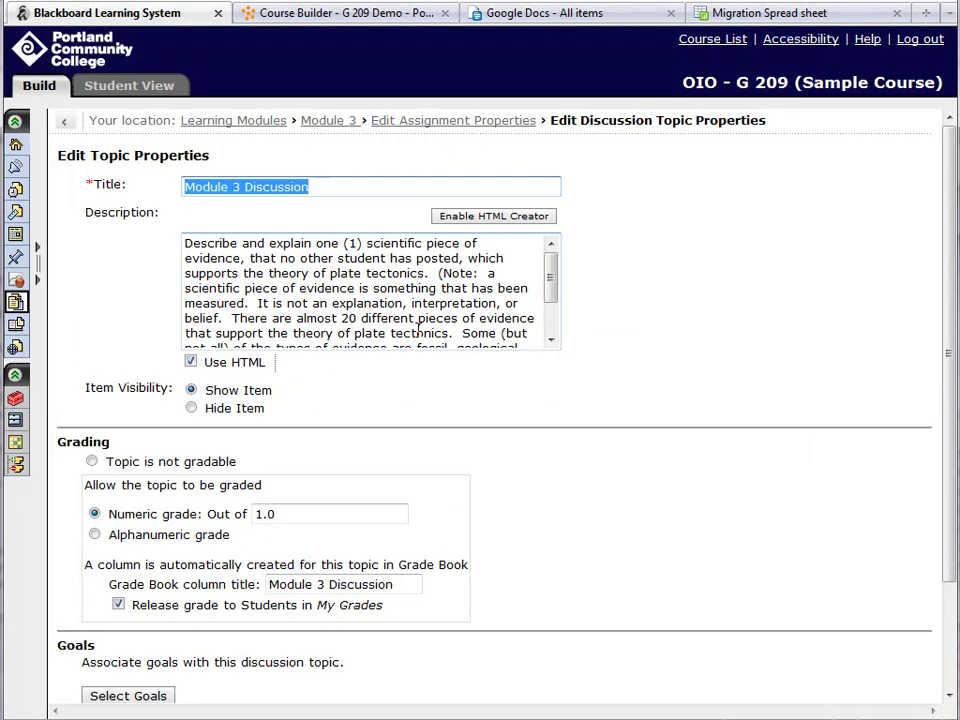
- In Blackboard, copy the full description of the Module 3 Discussion and check its grading settings
left_click(313, 273)
scroll(321, 290, "down", 1)
scroll(321, 290, "up", 1)
key("ctrl+a")
key("ctrl+c")
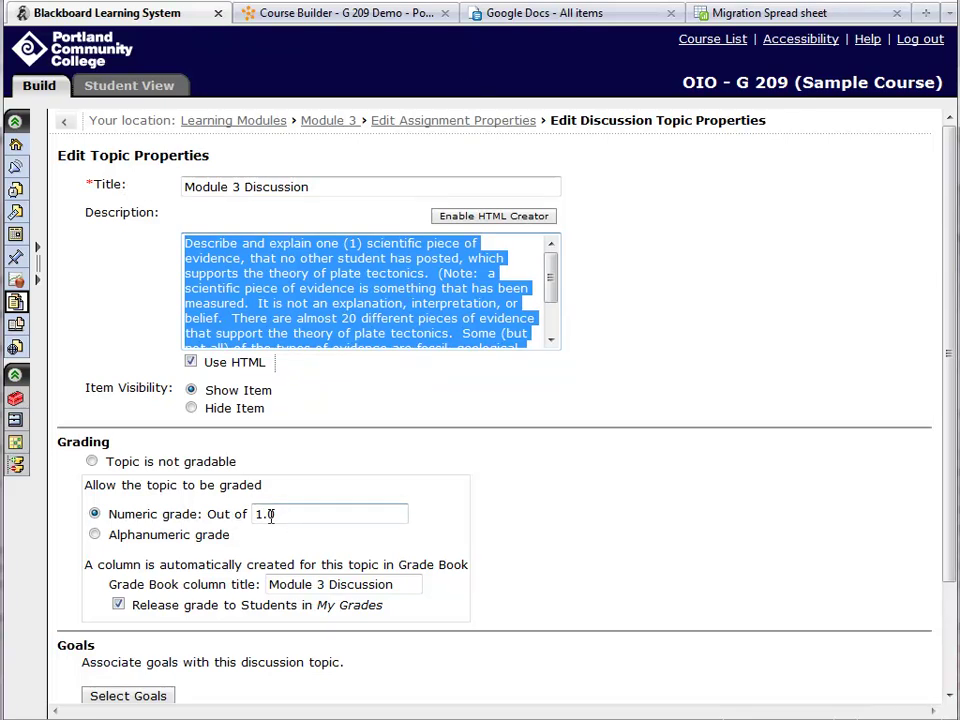
scroll(270, 525, "down", 3)
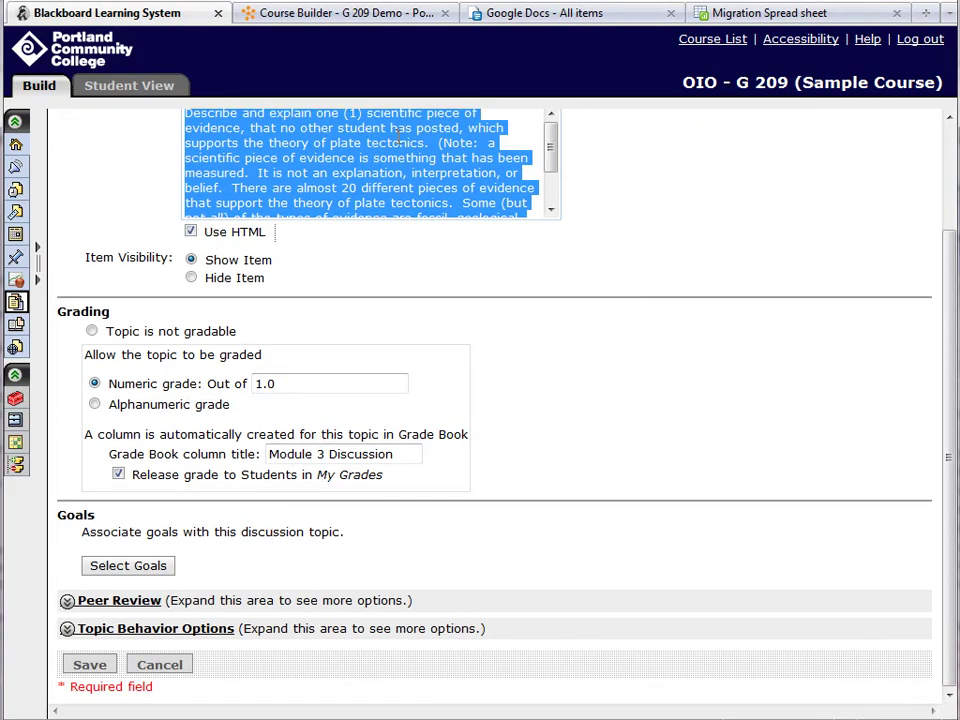
- Switch to the Course Builder, paste the copied text as the new topic's description and set its score to out of 1
left_click(420, 13)
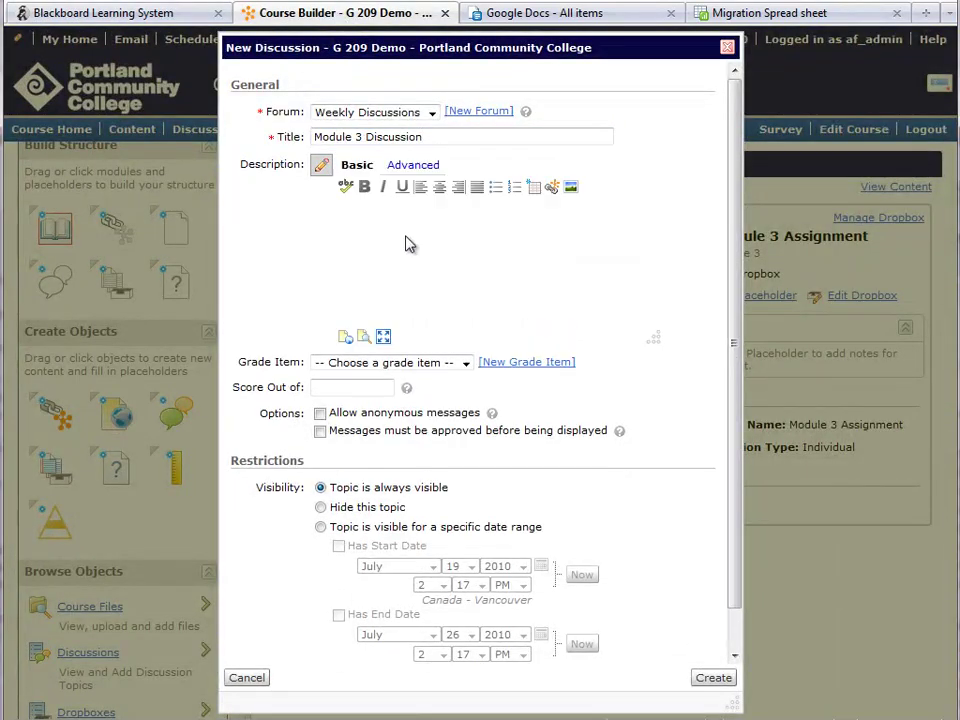
left_click(379, 261)
key("ctrl+v")
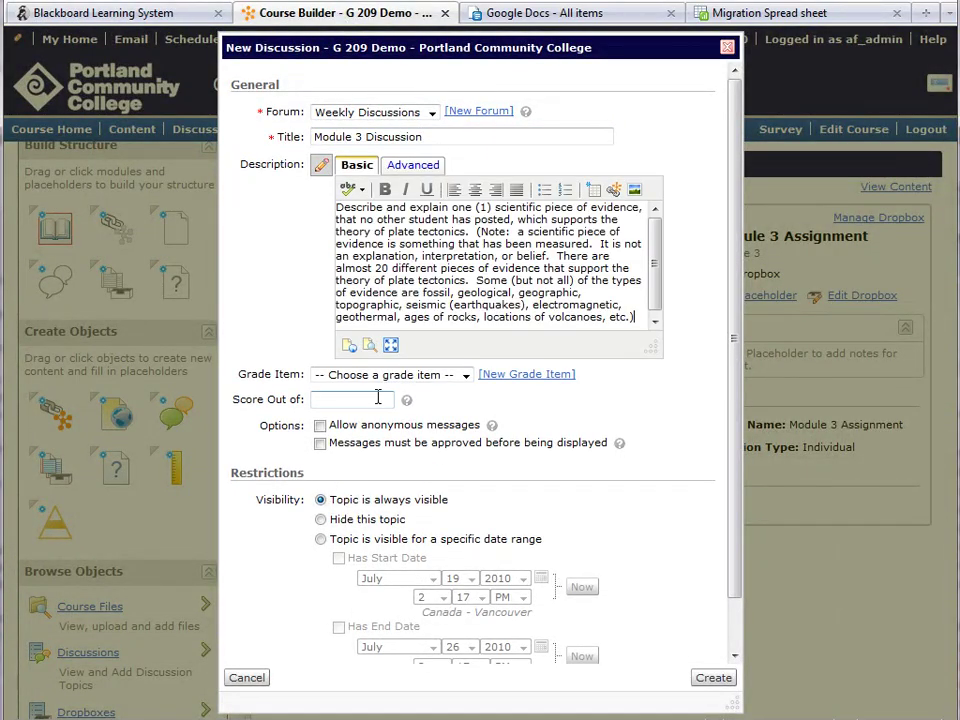
left_click(343, 399)
type("1")
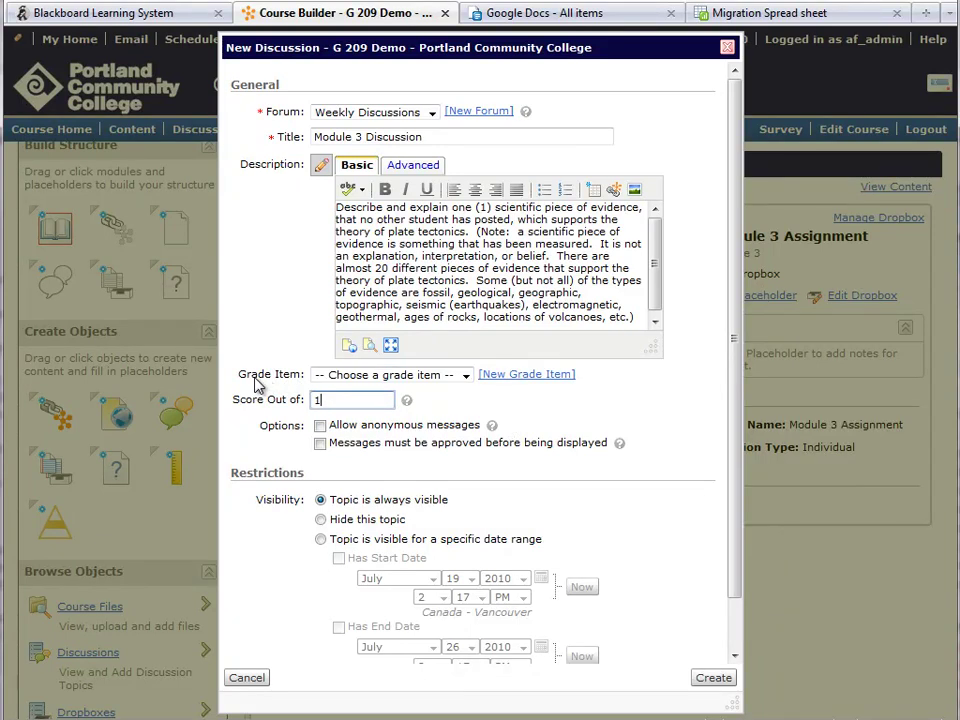
- Start a new grade item named Disc3 for the topic and put it in a new category named Discussions
left_click(506, 376)
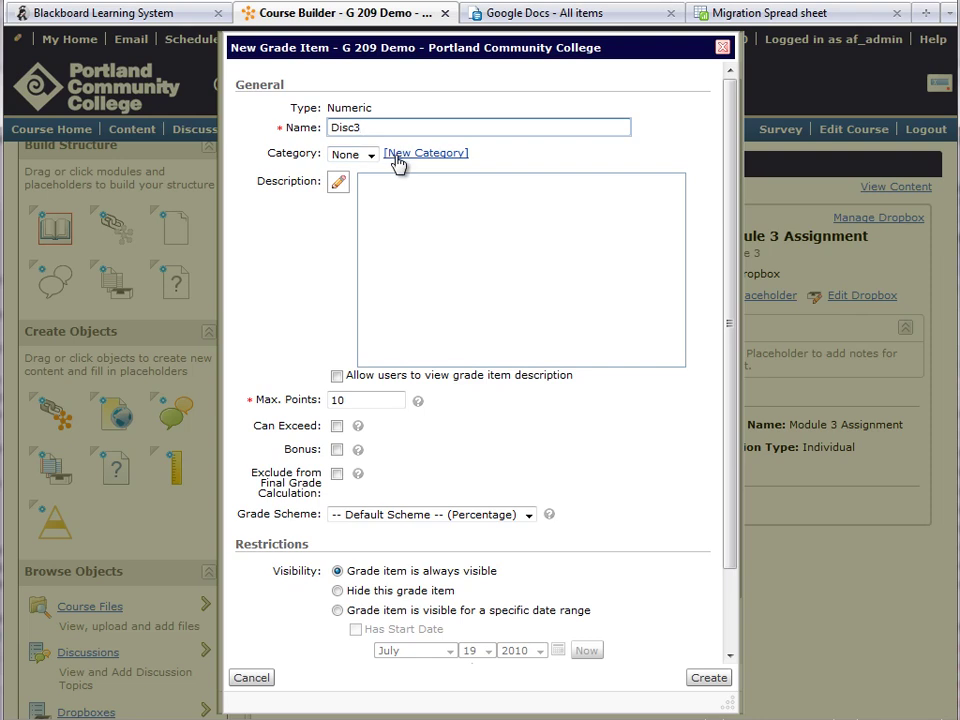
left_click(396, 158)
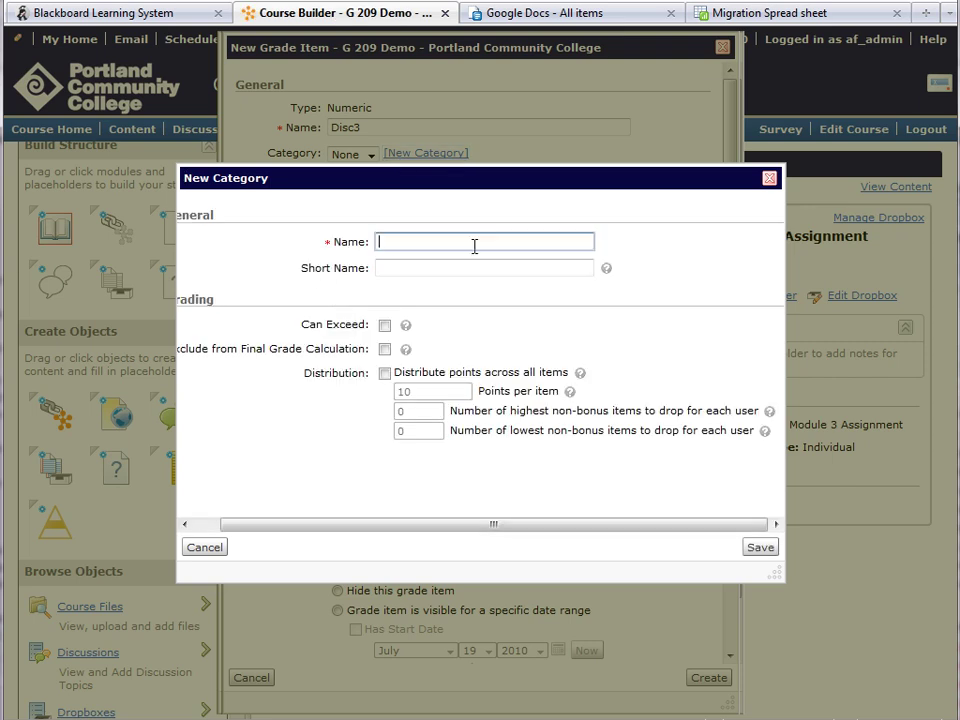
type("Disc")
left_click(752, 549)
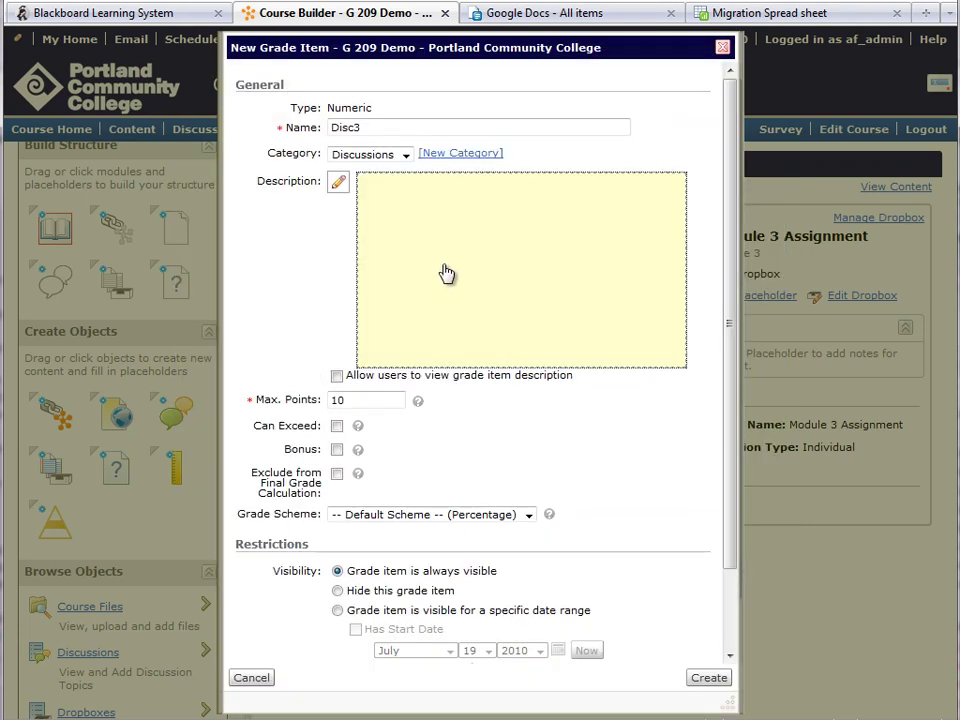
- Paste the copied discussion text as the grade item's description and set its maximum points to 1
left_click(446, 279)
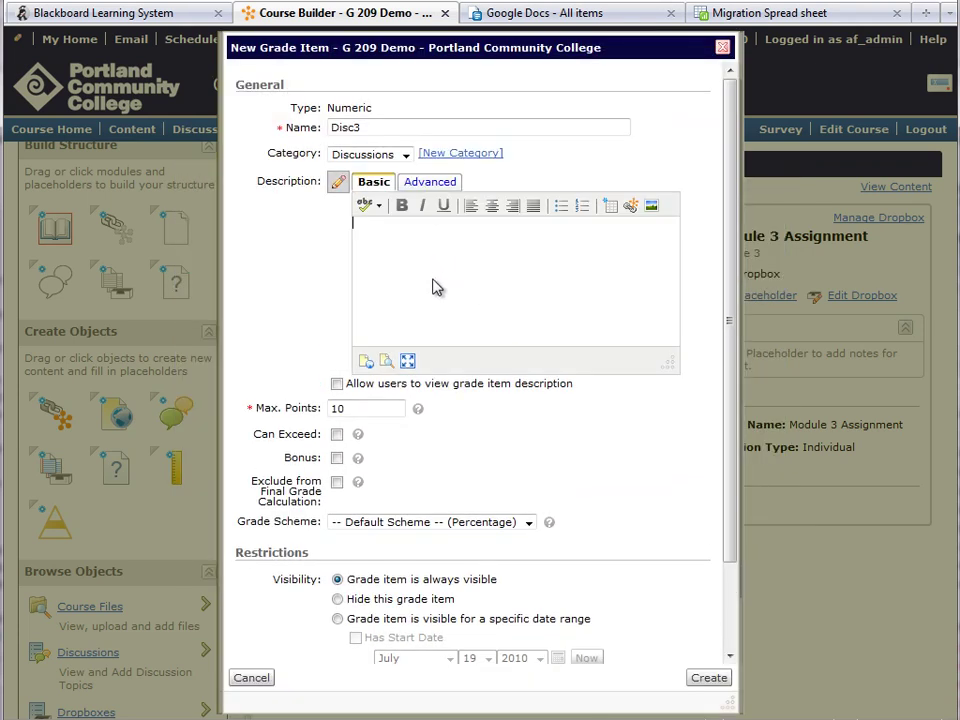
key("ctrl+v")
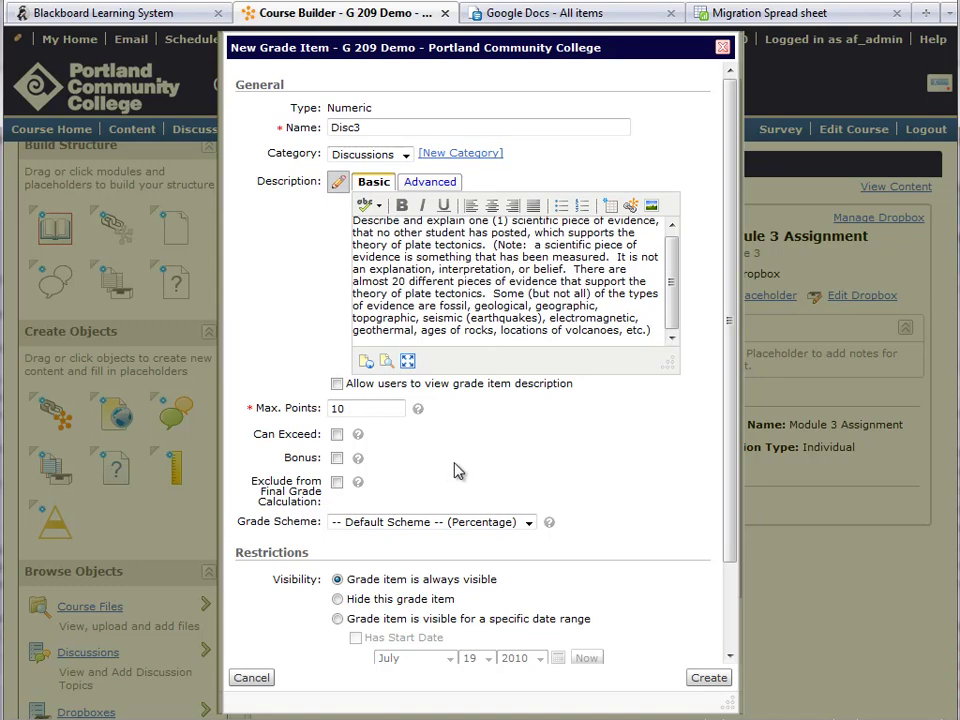
double_click(348, 409)
type("1")
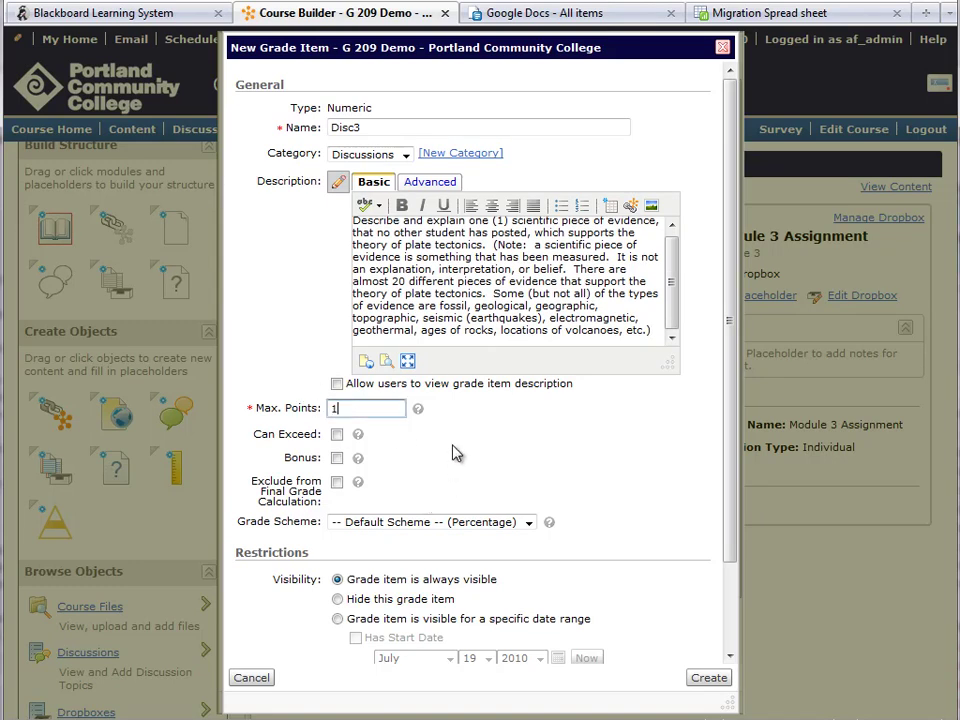
key("Tab")
scroll(527, 460, "down", 2)
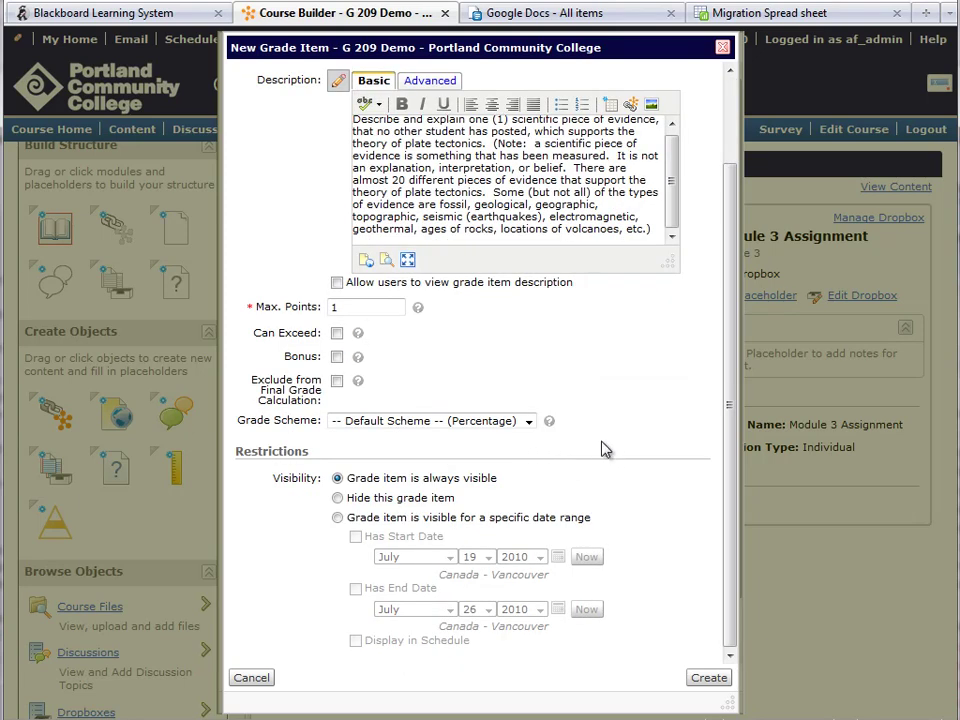
scroll(605, 450, "up", 2)
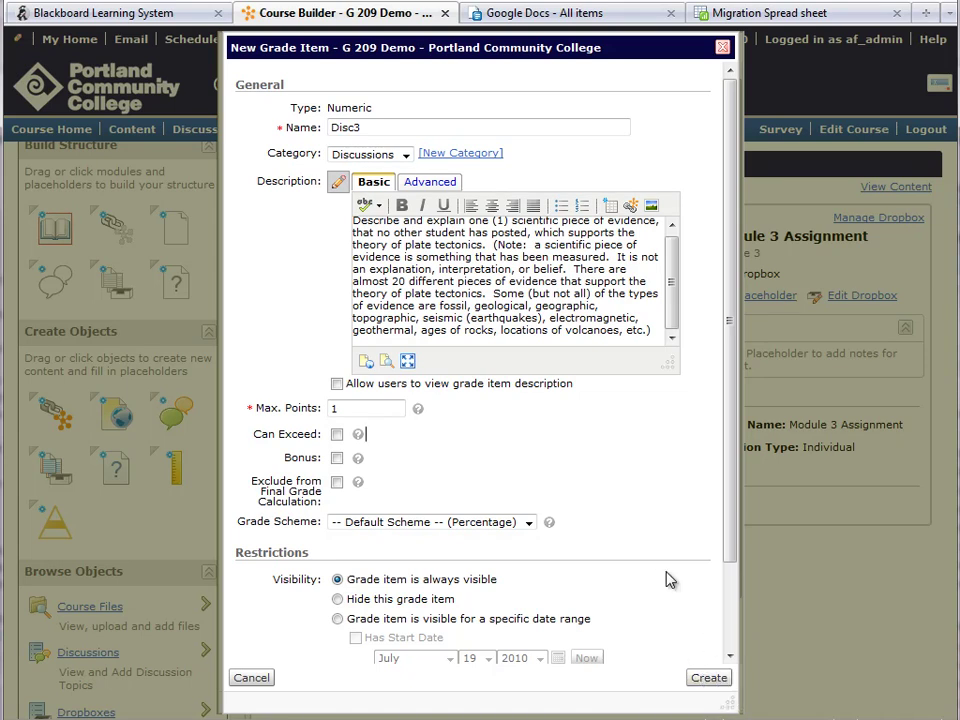
- Clear the grade item's description and create the Disc3 grade item
key("ctrl+a")
key("Delete")
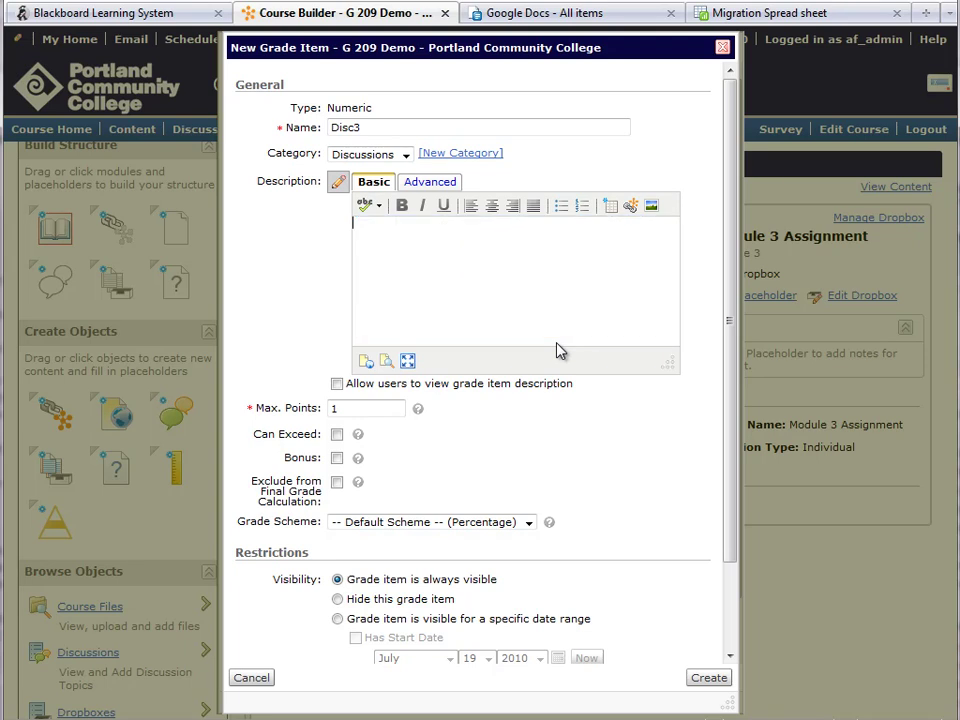
left_click(709, 678)
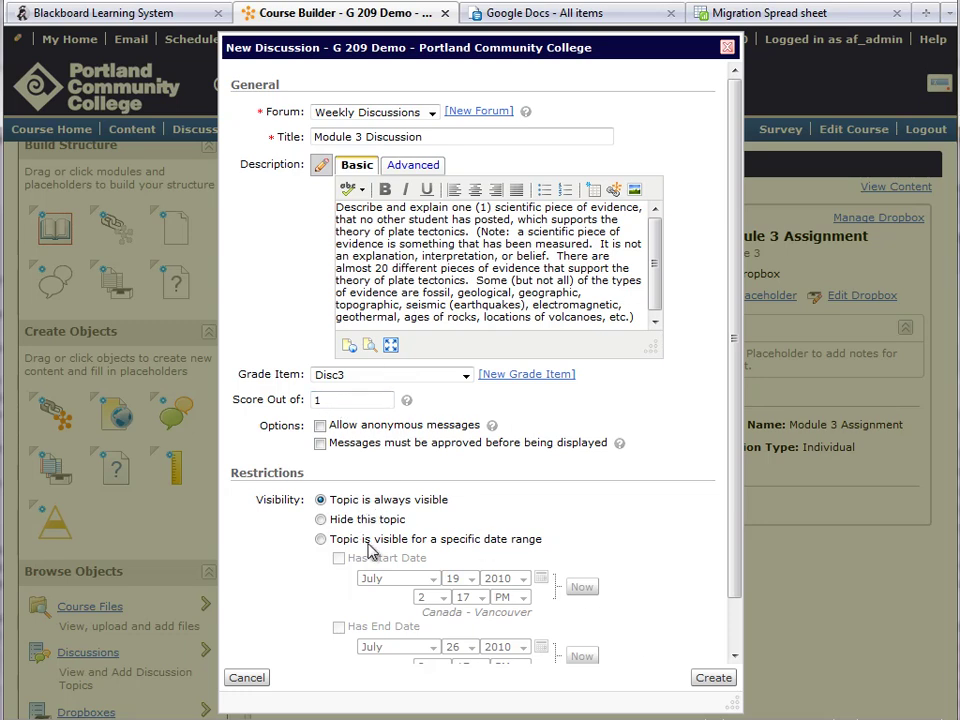
- Review the topic's visibility restrictions and create the Module 3 Discussion topic
scroll(645, 617, "down", 1)
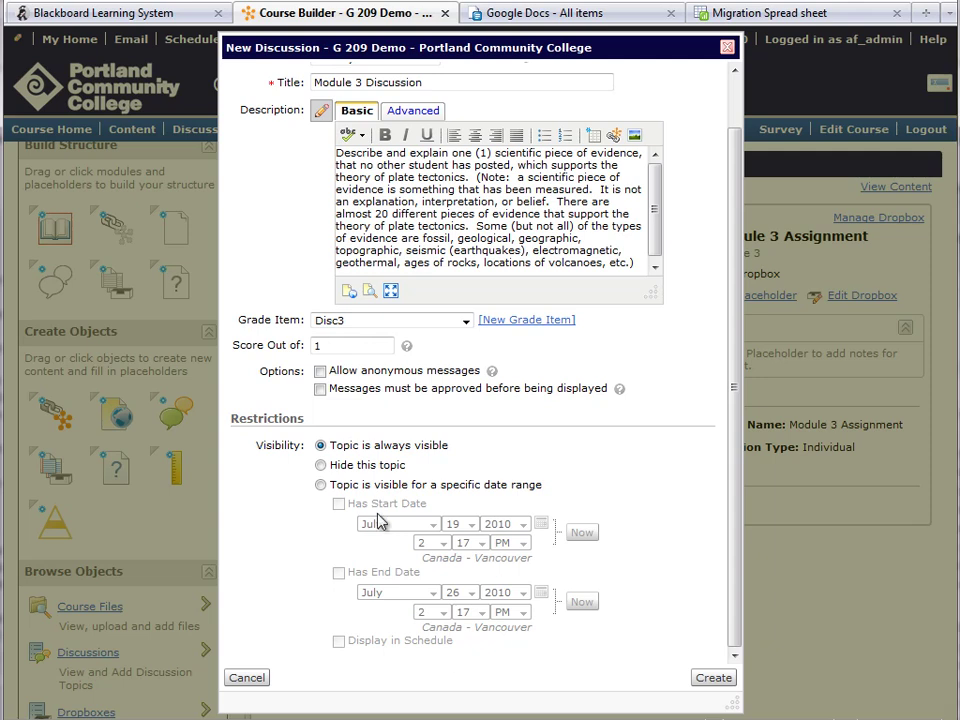
scroll(448, 554, "up", 1)
left_click(712, 679)
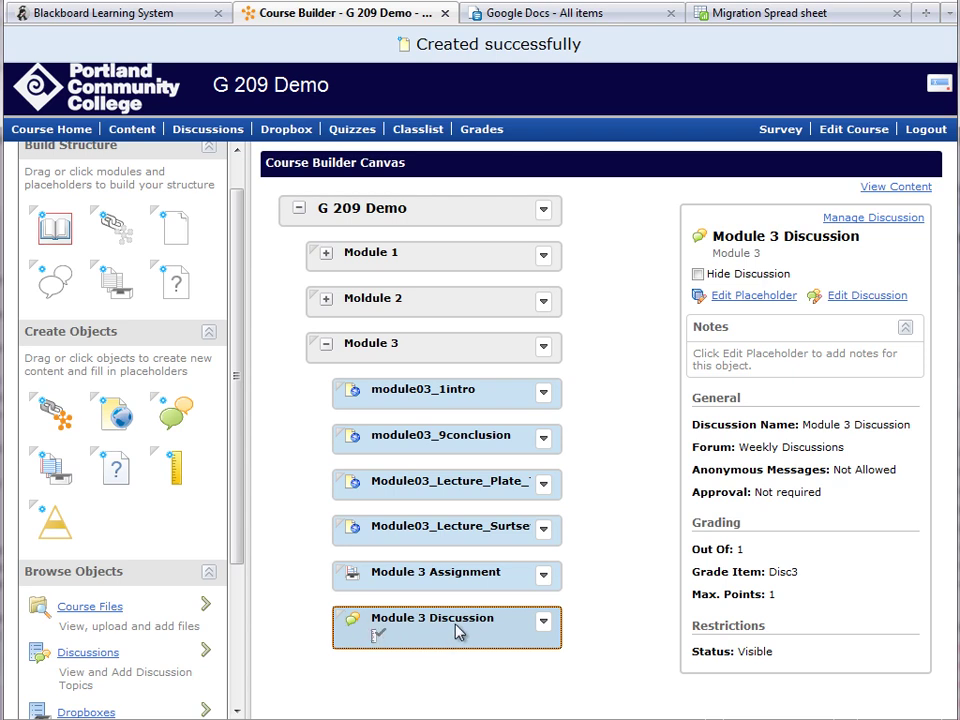
- Open the Module 3 Assessment's properties in Blackboard, select its title, and return to the Course Builder's quiz object
left_click(165, 12)
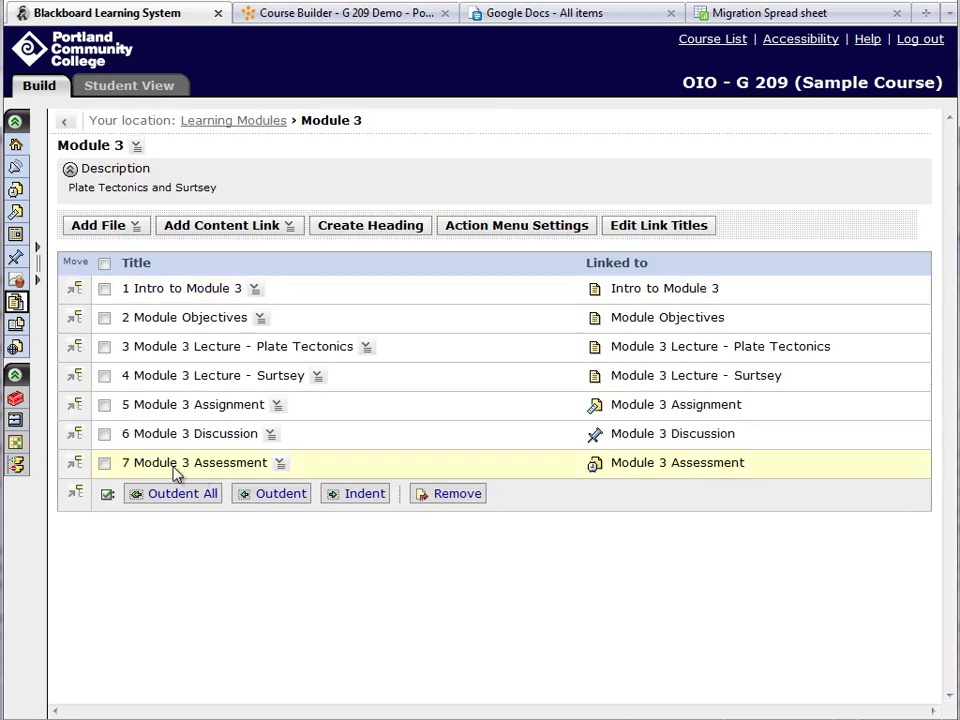
left_click(280, 466)
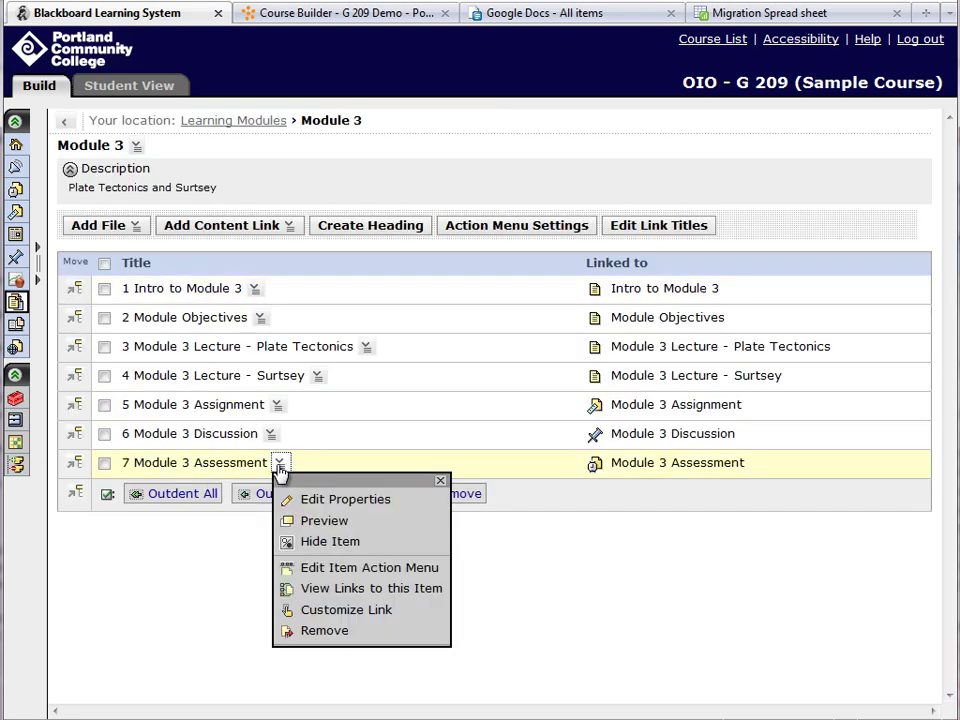
left_click(318, 500)
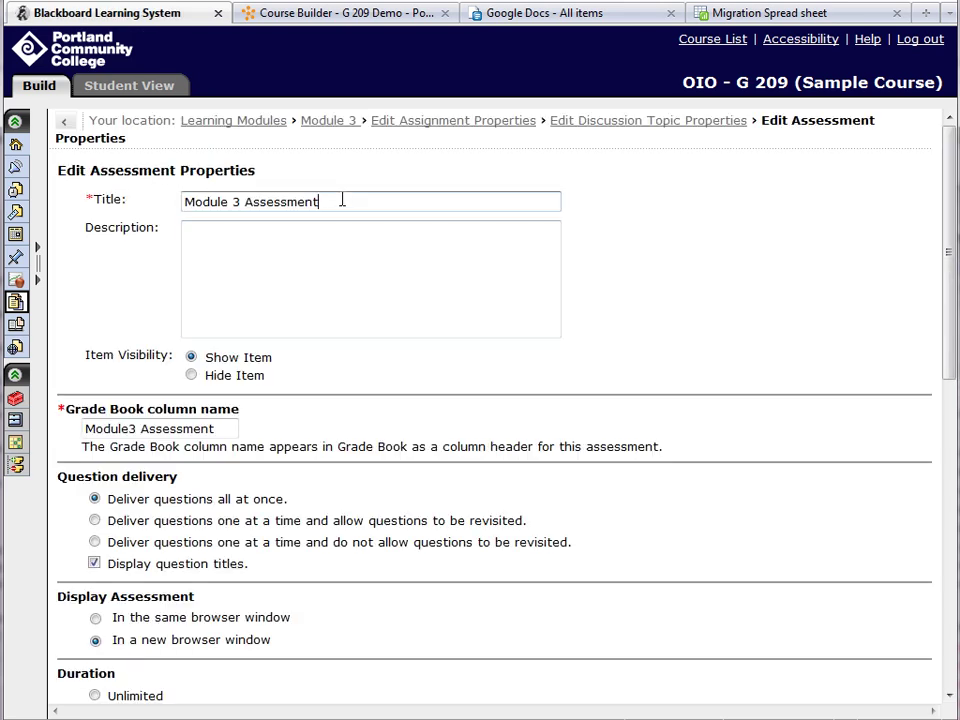
left_click_drag(321, 203, 78, 207)
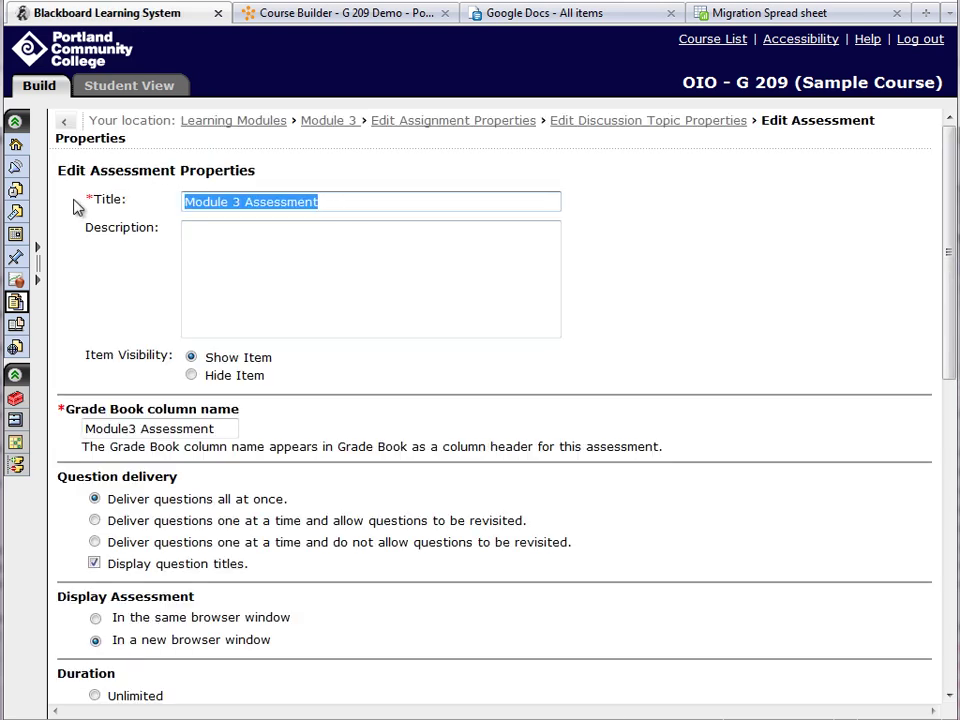
left_click(321, 19)
left_click_drag(371, 654, 111, 464)
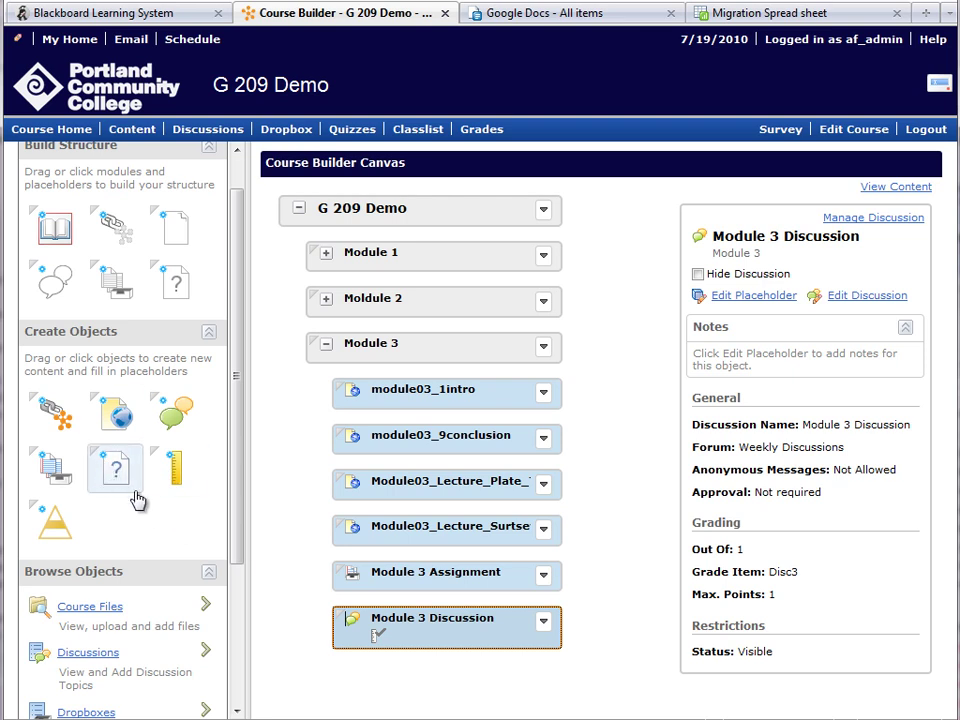
- Switch to Blackboard, open the course's assessments list and select every assessment except the hidden self check
left_click(150, 16)
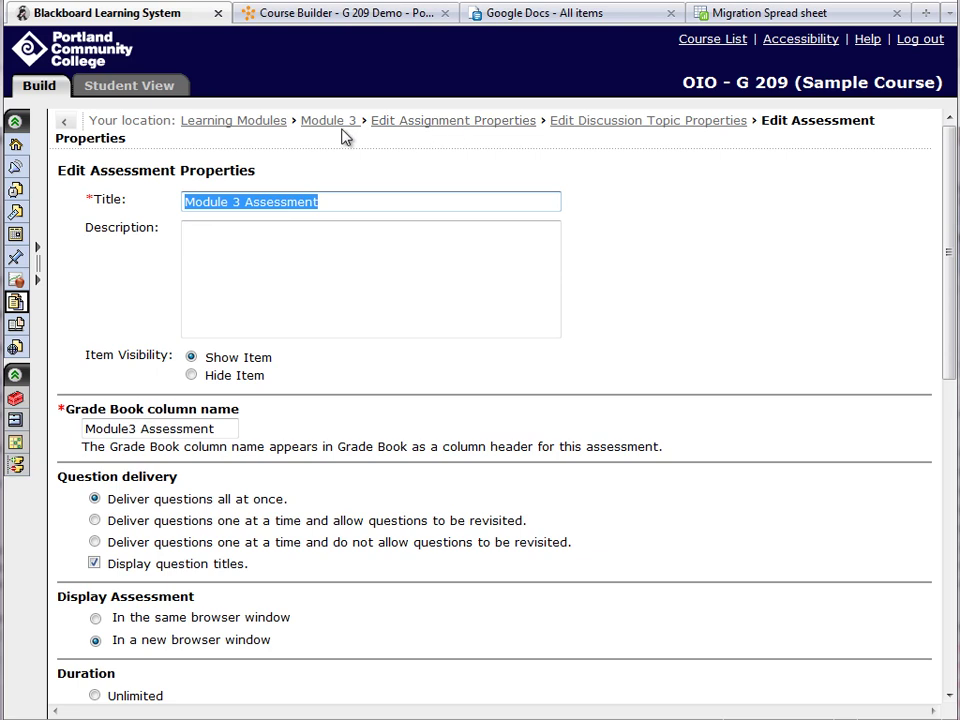
left_click(16, 190)
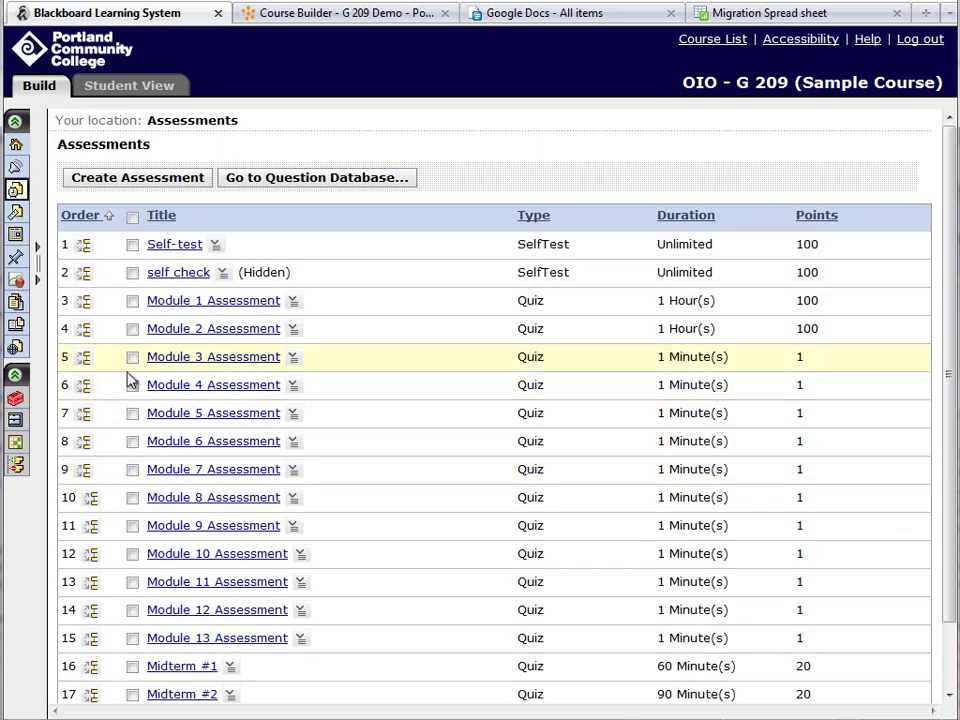
left_click(133, 216)
scroll(161, 454, "down", 1)
scroll(161, 454, "up", 1)
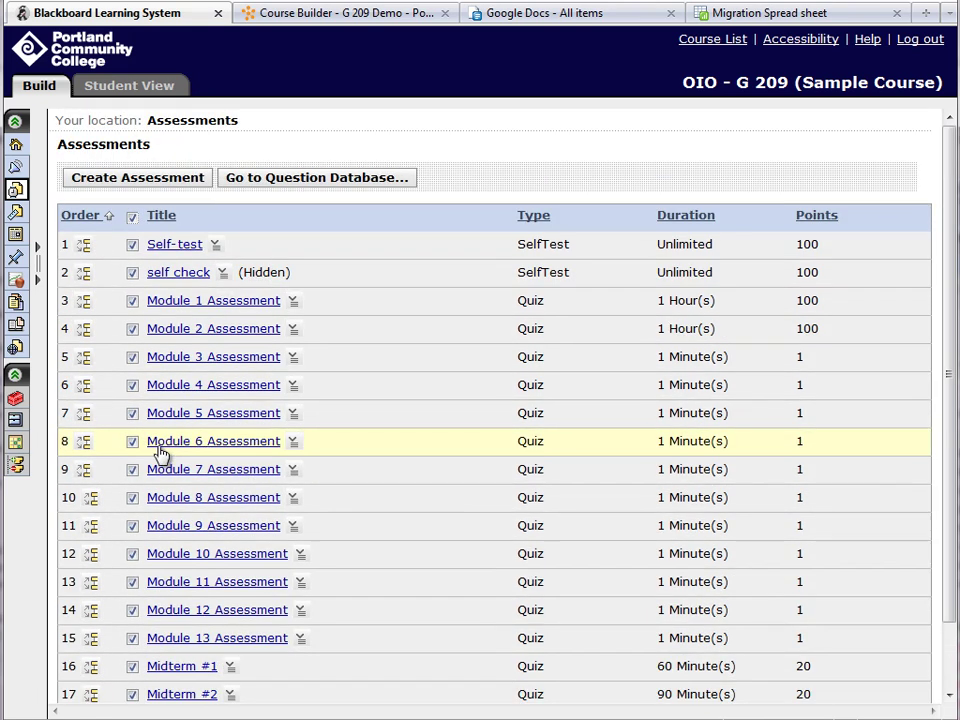
left_click(135, 246)
left_click(136, 247)
left_click(133, 274)
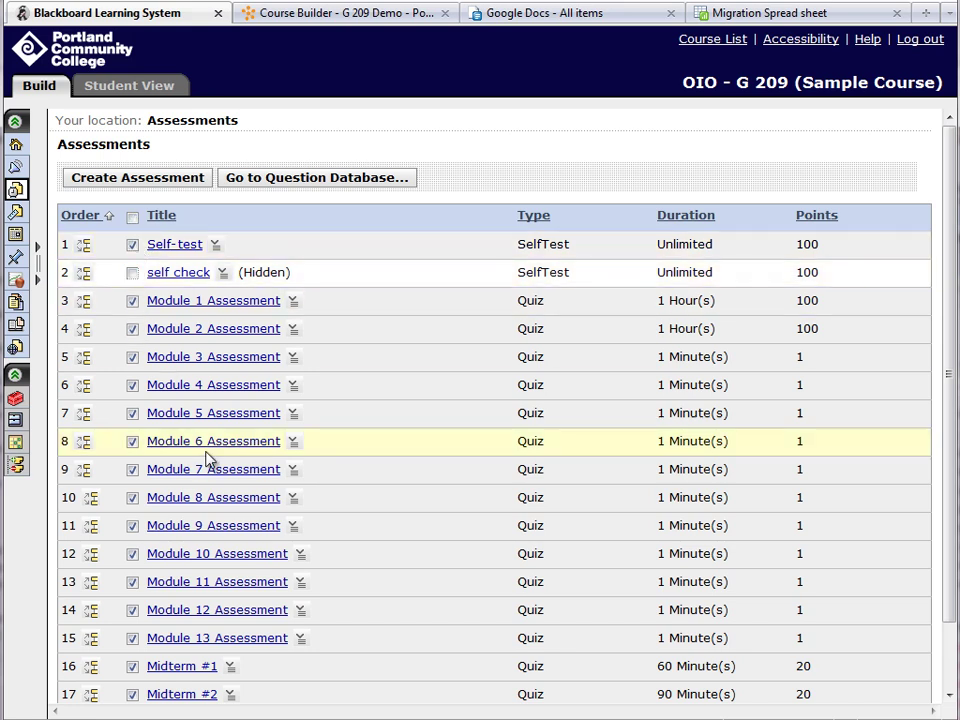
- Export the selected assessments to My Files as g209_exams
scroll(210, 456, "down", 1)
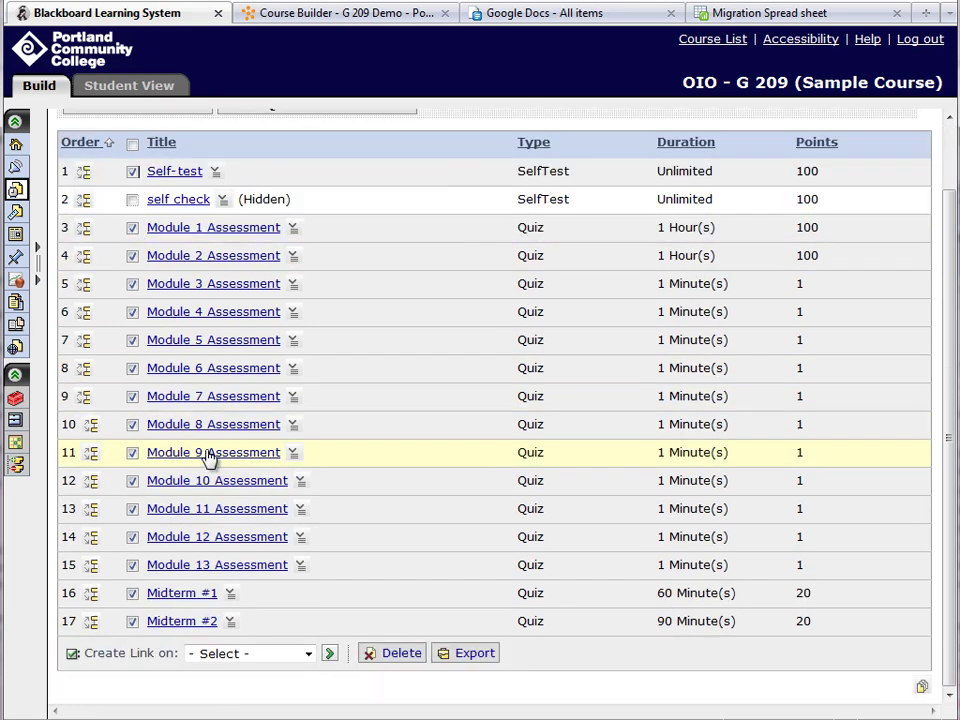
left_click(475, 658)
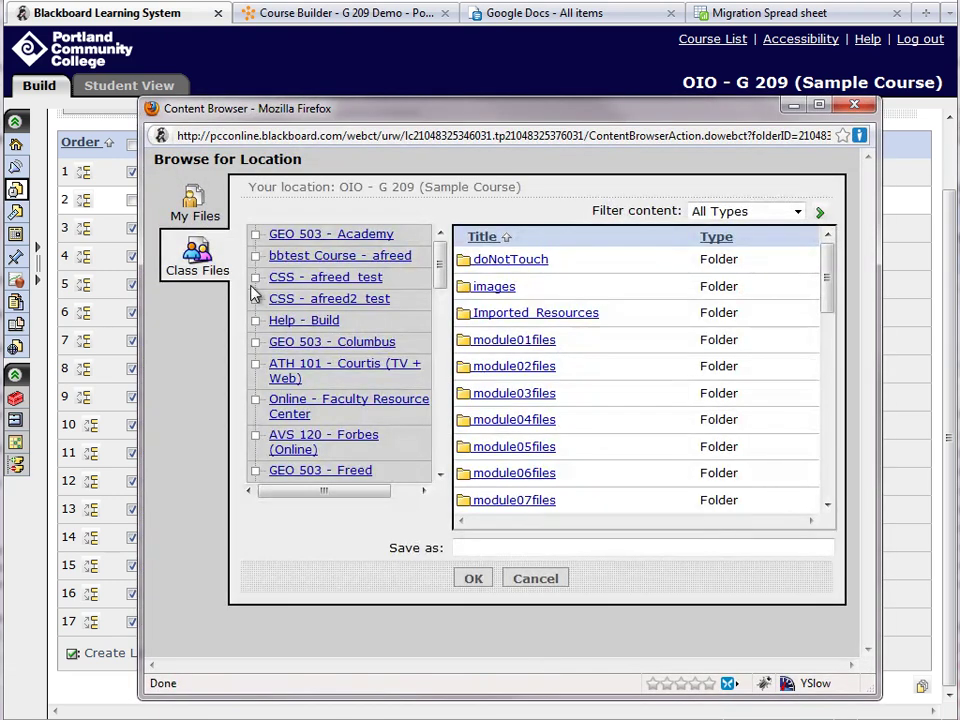
left_click(193, 208)
left_click(489, 548)
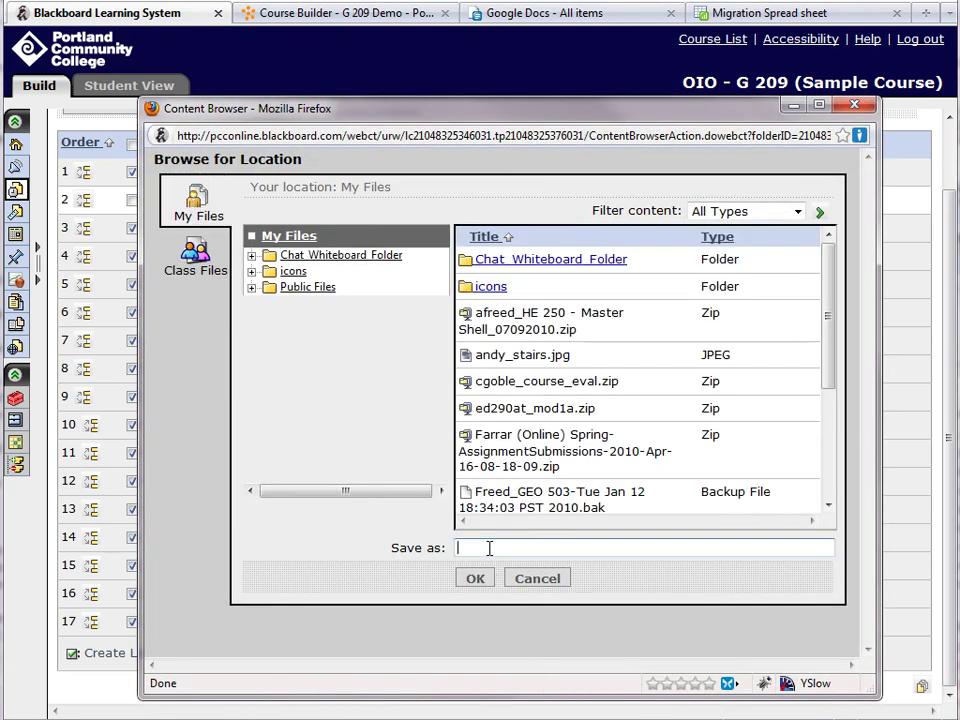
type("g208")
left_click(475, 578)
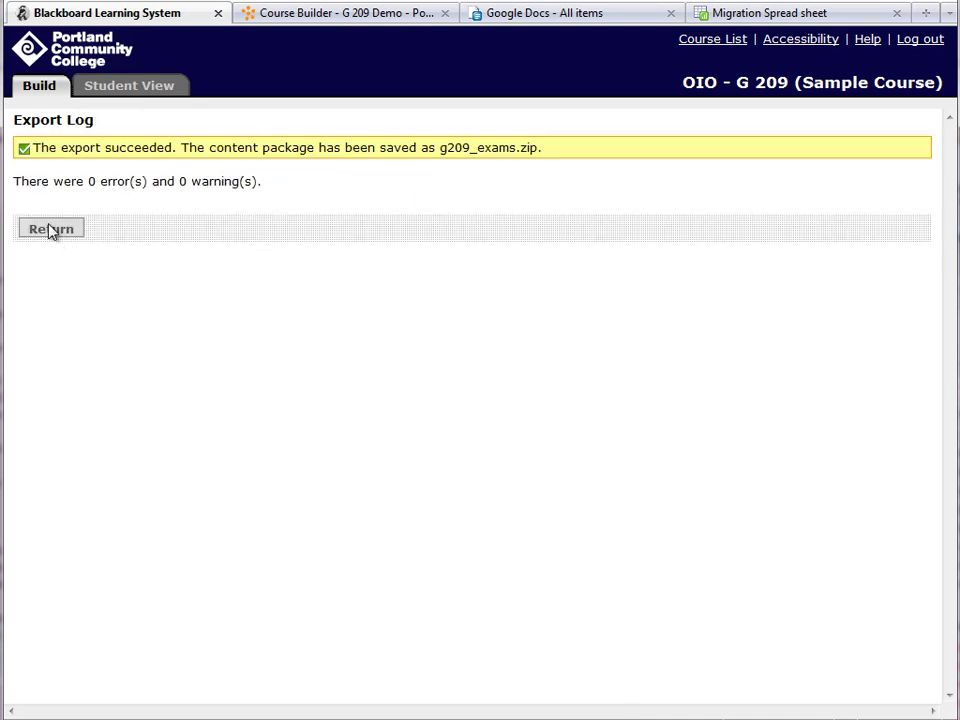
- Leave the export log and download g209_exams.zip from My Files
left_click(51, 229)
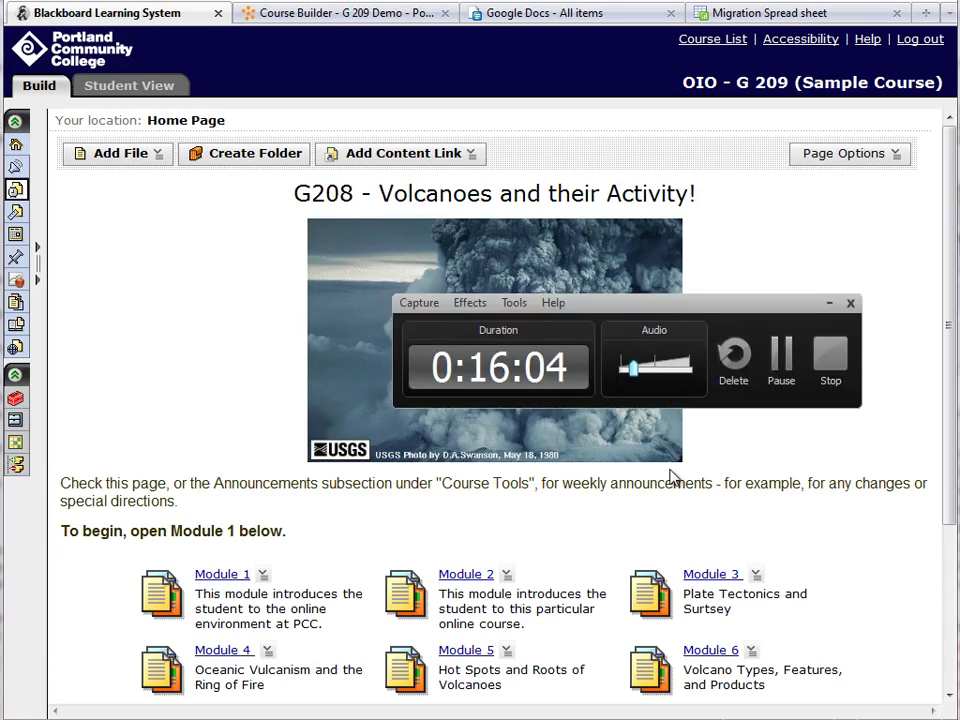
left_click(778, 370)
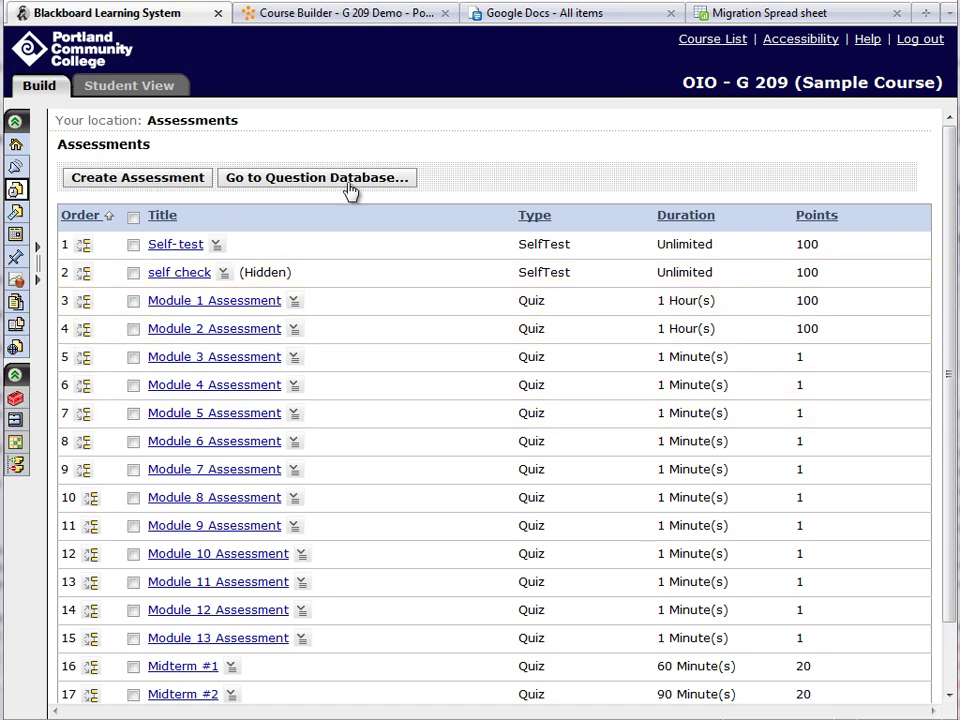
left_click(15, 420)
left_click(305, 130)
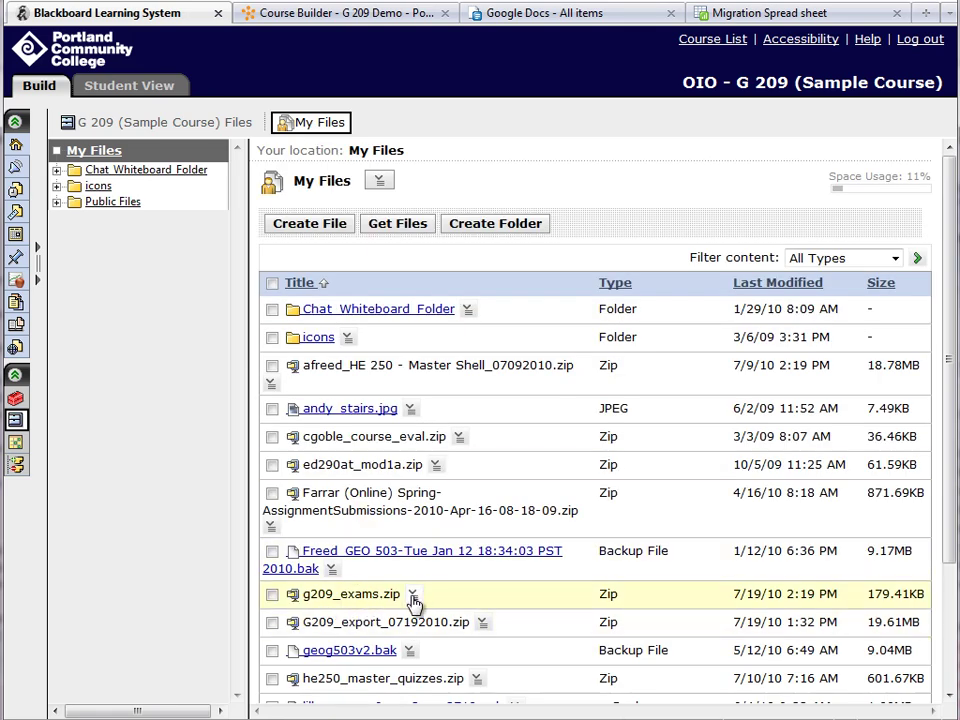
left_click(412, 595)
scroll(480, 632, "down", 3)
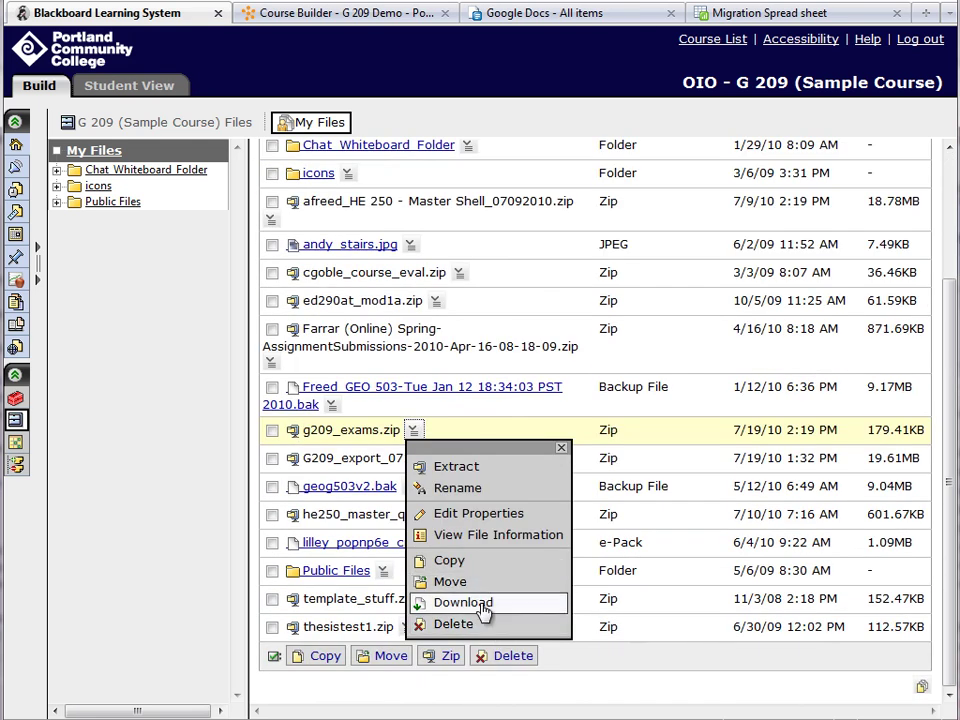
left_click(486, 606)
left_click(657, 454)
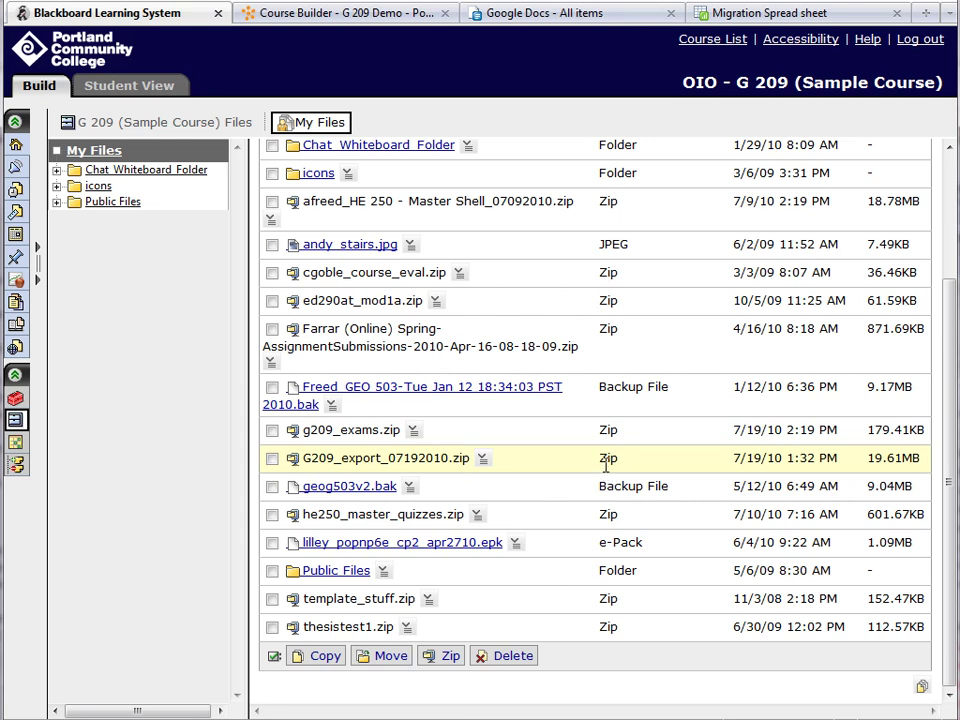
- Switch to Desire2Learn and upload the downloaded g209_exams package as the file for importing components into G 209 Demo
left_click(368, 14)
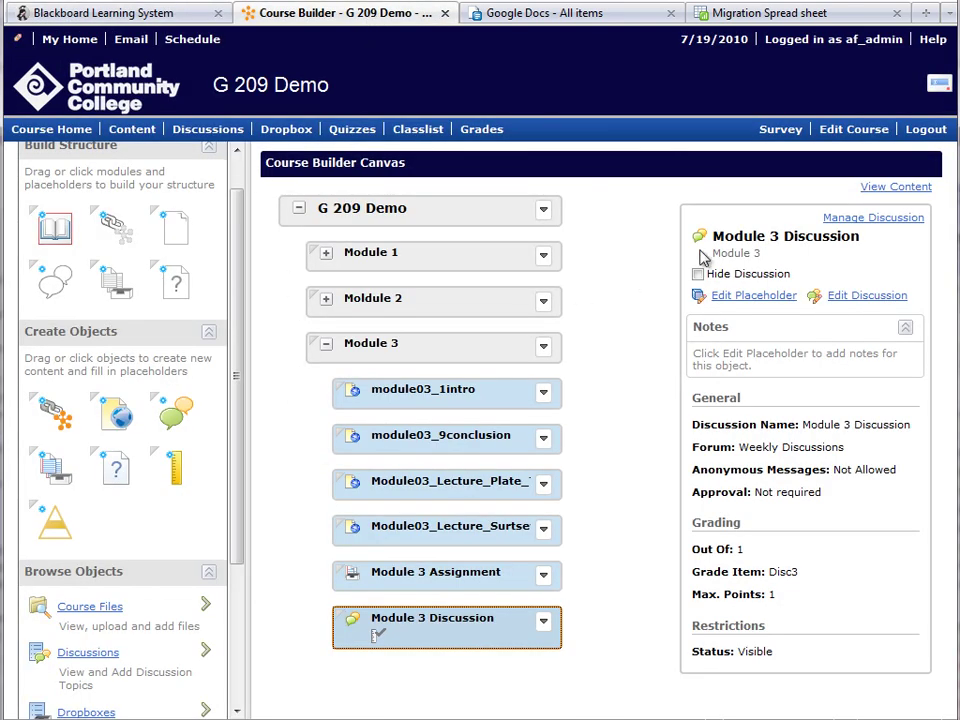
scroll(148, 186, "down", 1)
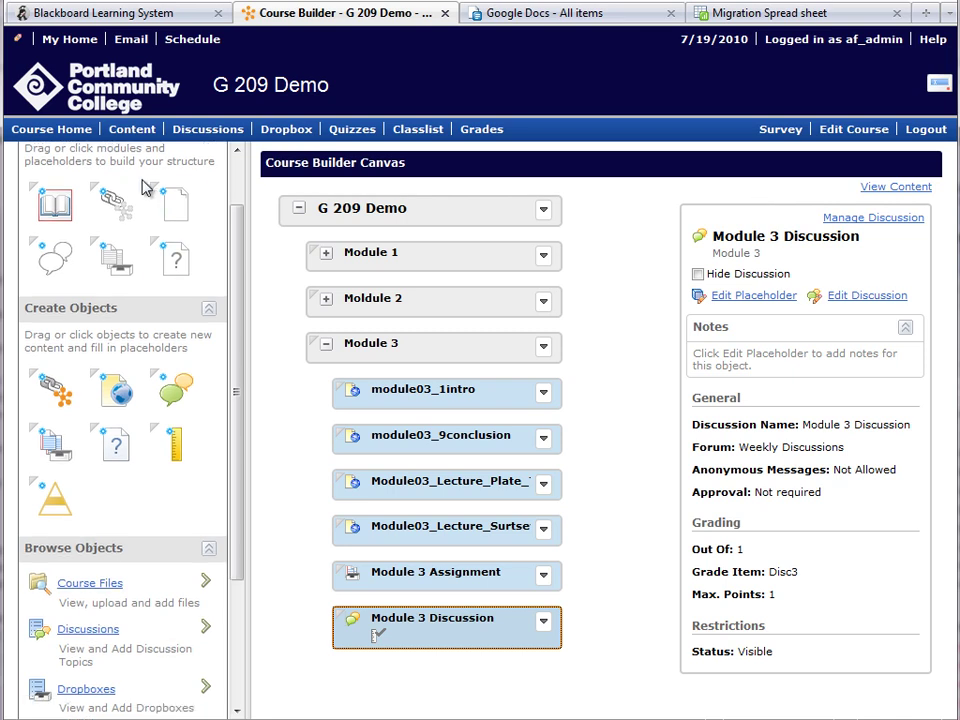
left_click(860, 138)
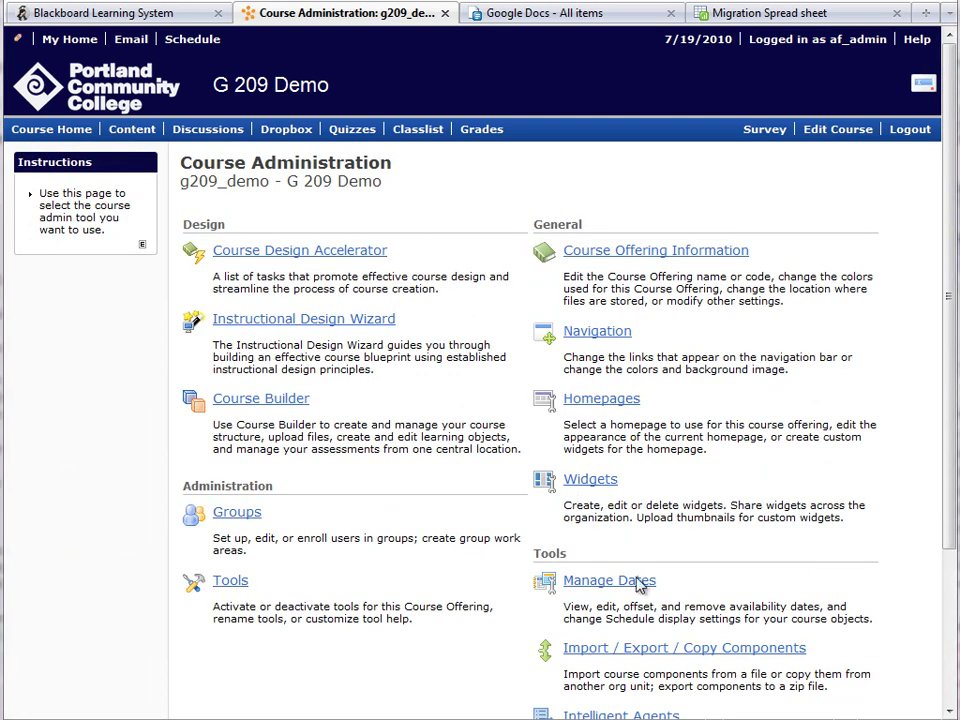
left_click(714, 650)
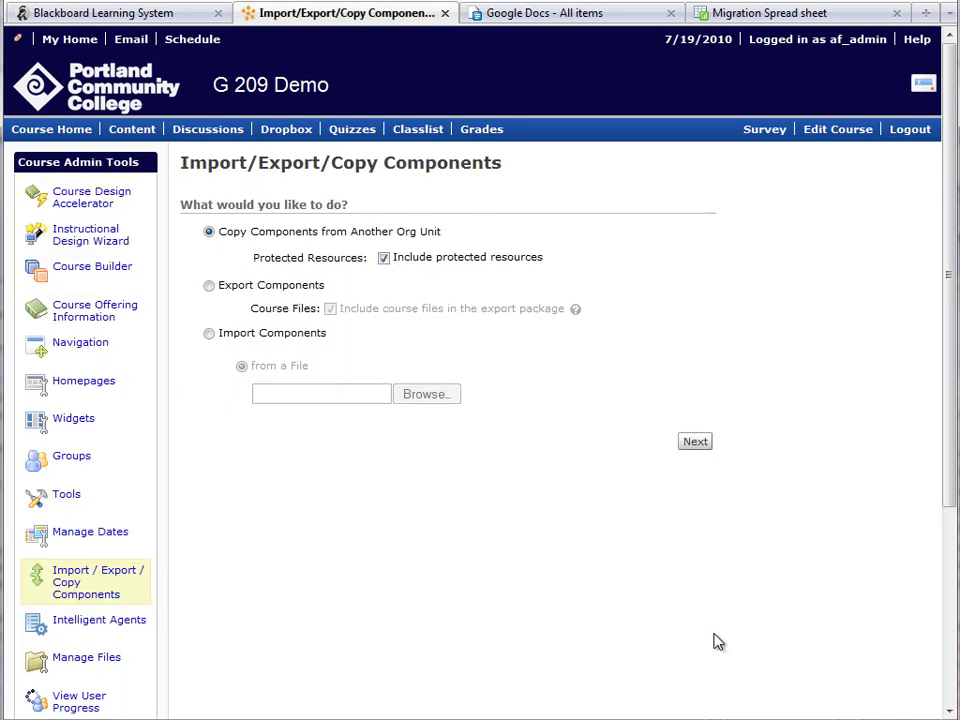
left_click(241, 338)
left_click(432, 396)
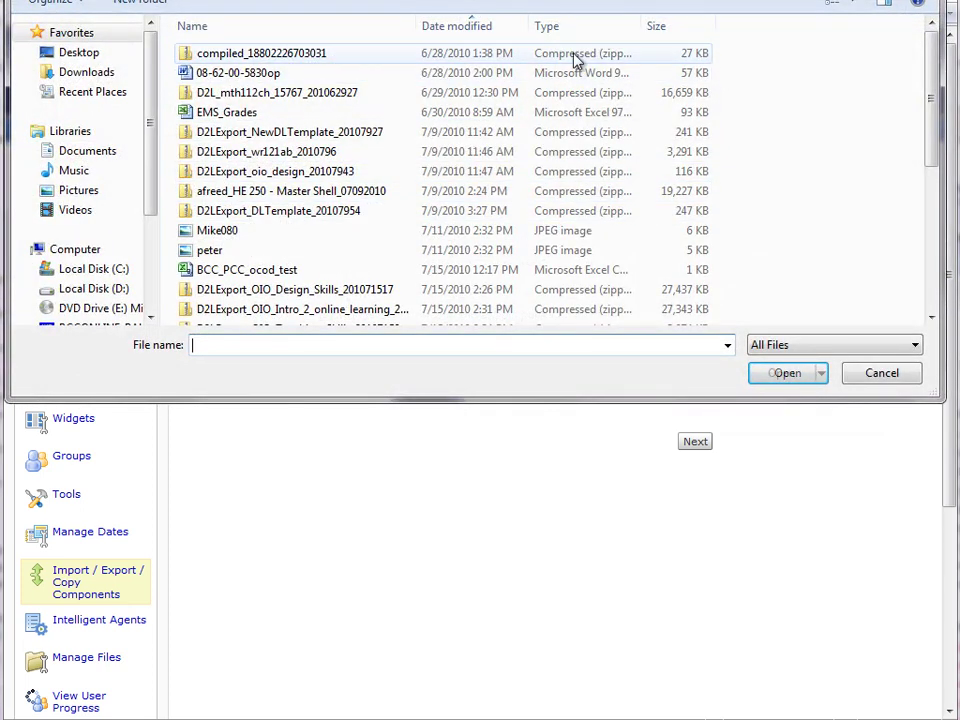
left_click(456, 26)
left_click(330, 53)
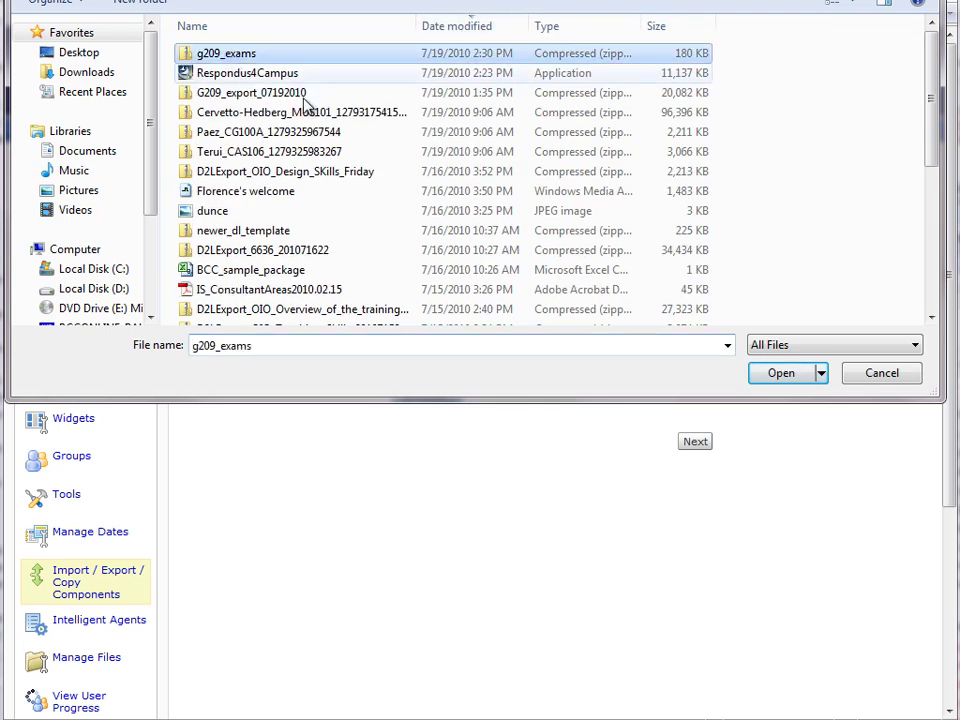
left_click(784, 376)
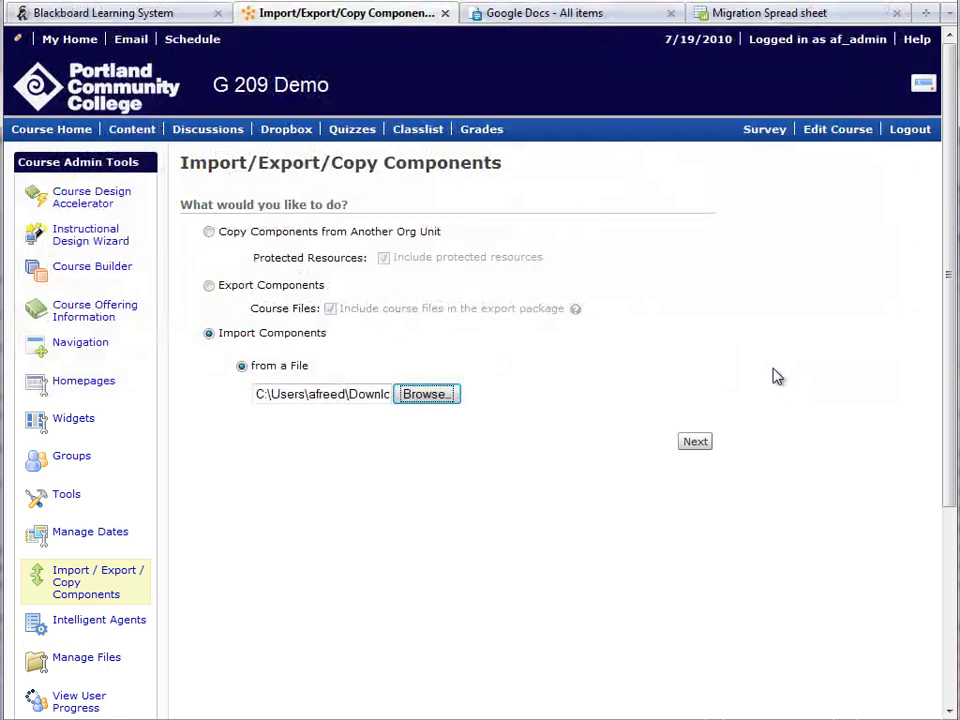
left_click(695, 442)
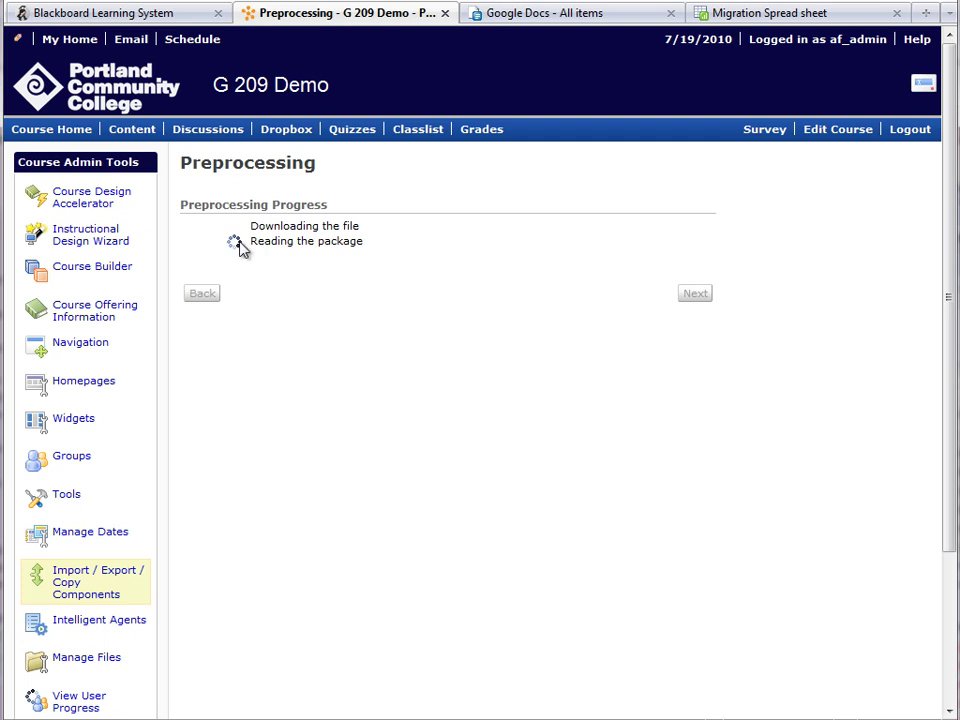
- Import all quiz items from the package without overwriting existing files, and return to the import options
left_click(693, 298)
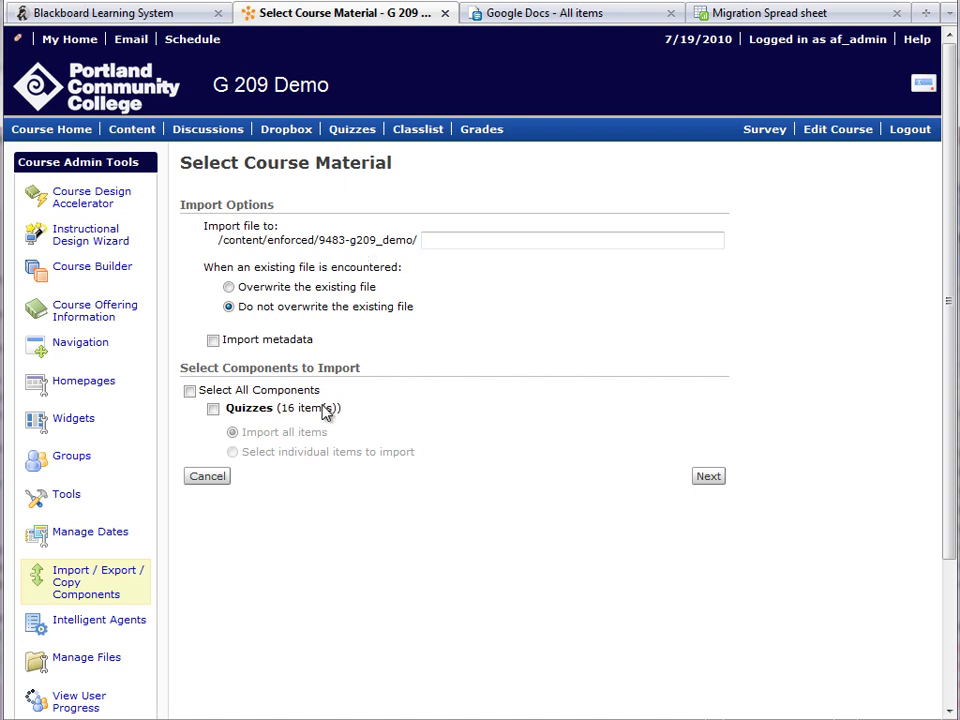
left_click(190, 390)
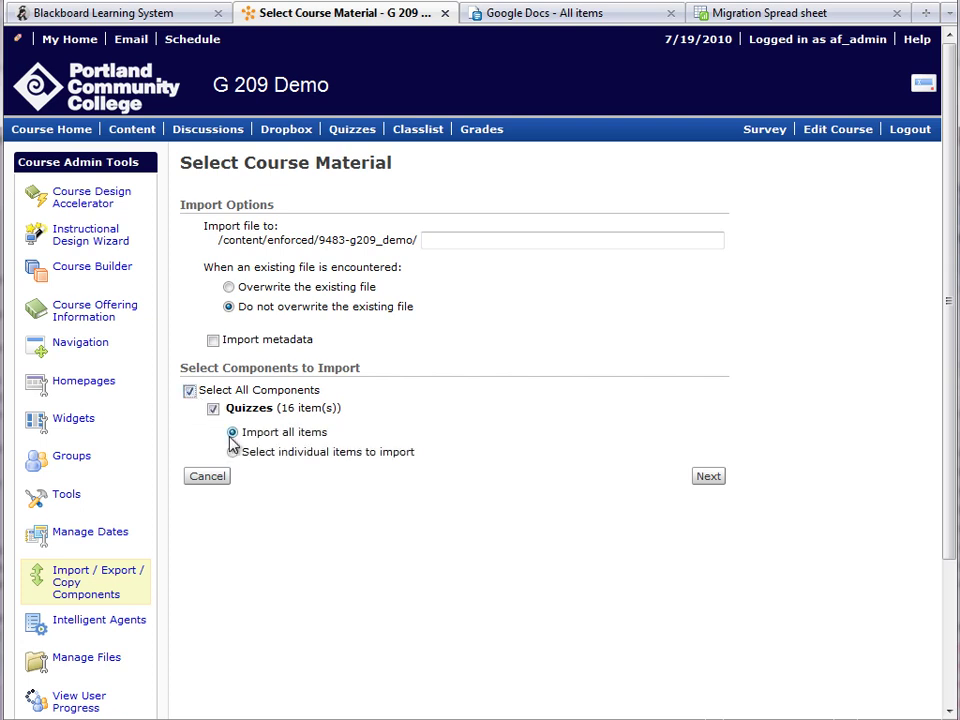
left_click(712, 478)
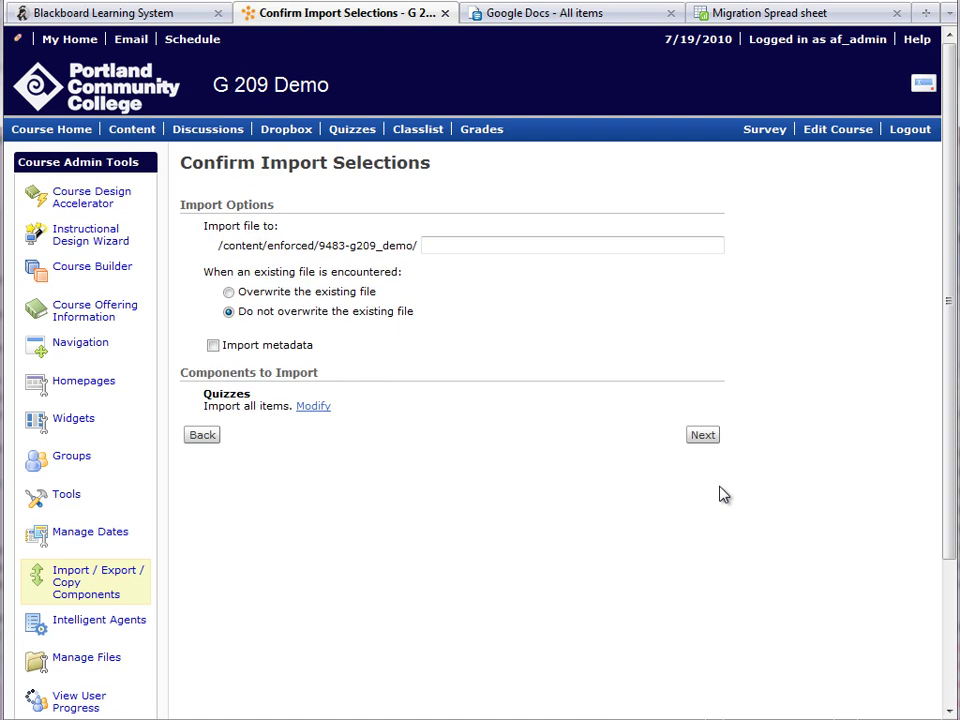
left_click(703, 437)
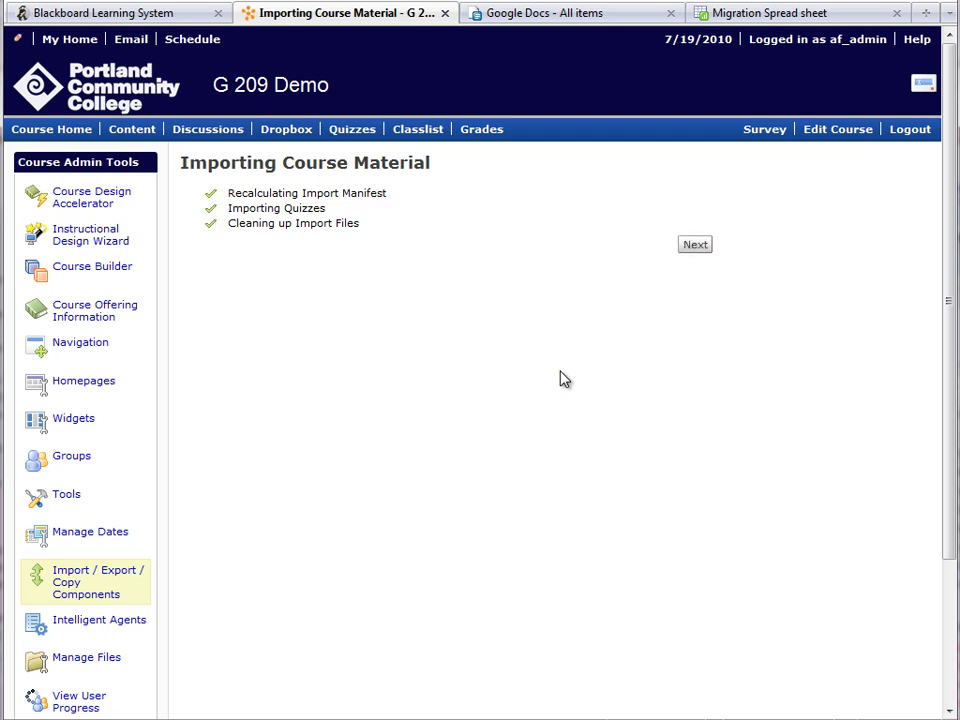
left_click(696, 247)
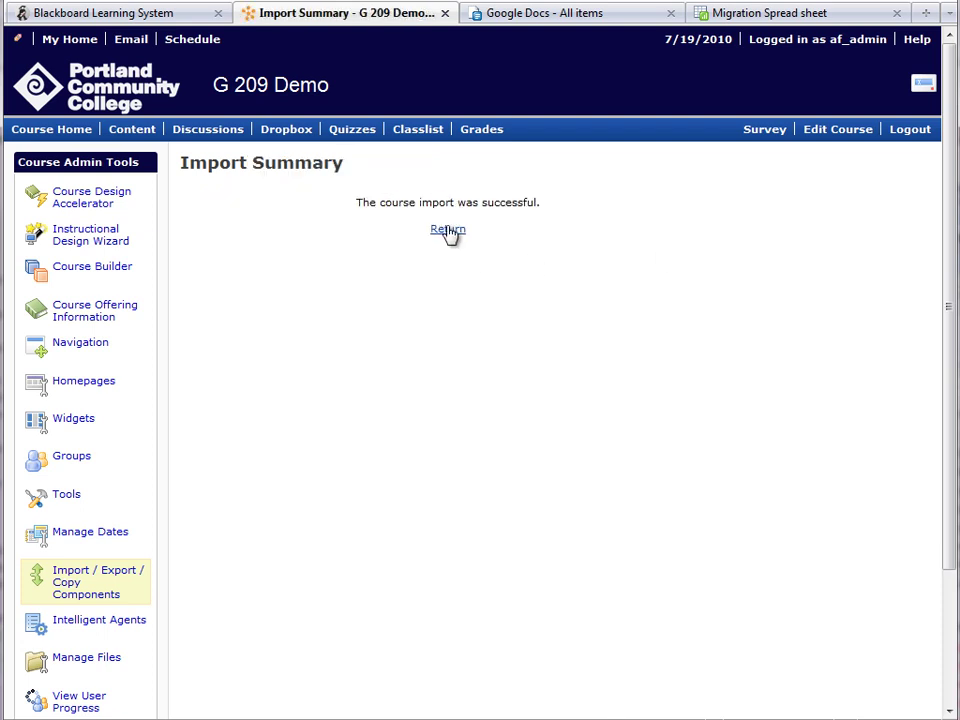
left_click(447, 230)
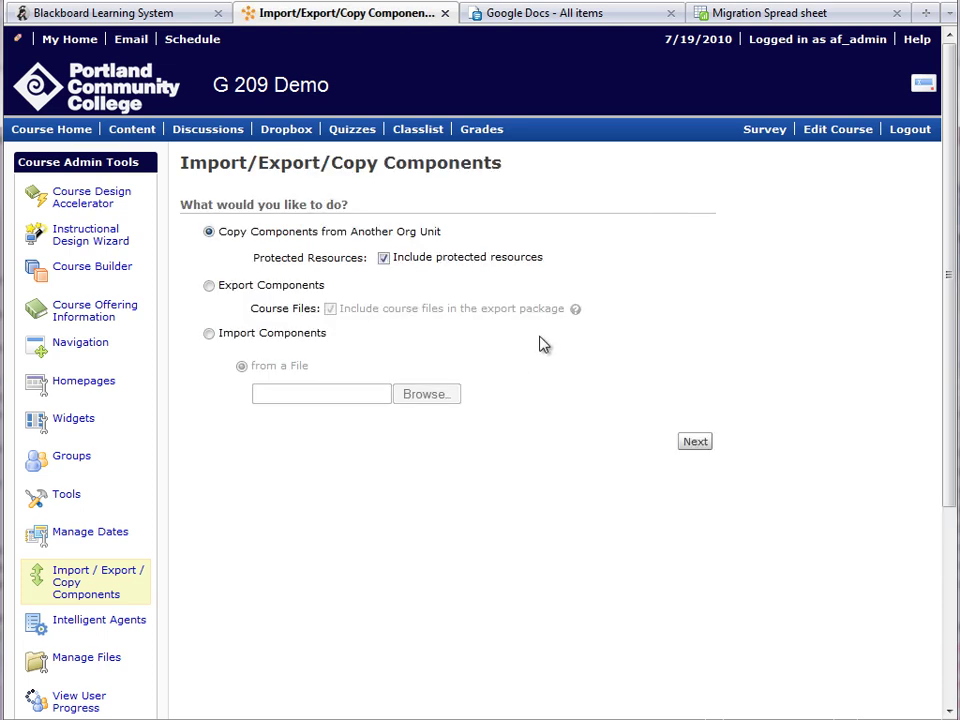
- Open the G 209 Demo quiz list and review the imported quizzes from Self-test to Midterm #2
left_click(352, 134)
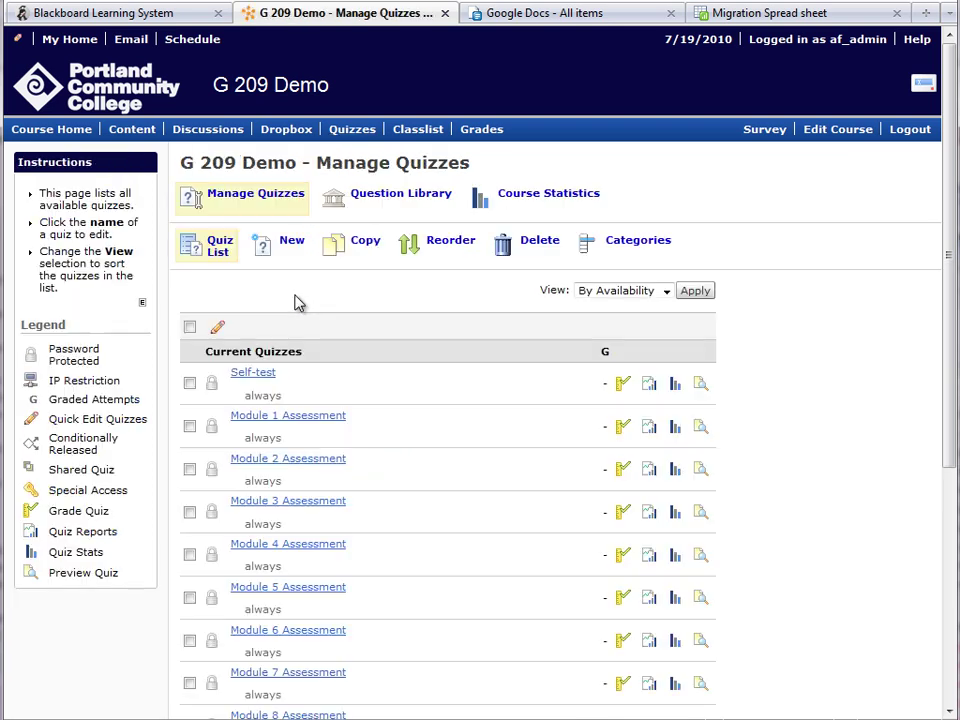
scroll(308, 455, "down", 3)
scroll(306, 452, "down", 3)
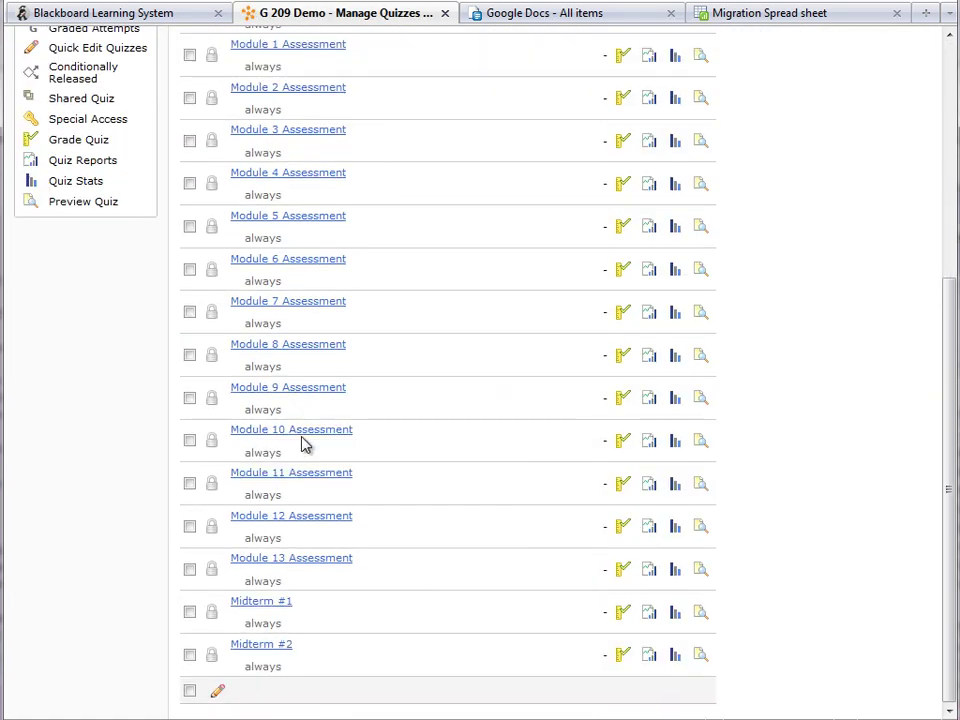
scroll(294, 432, "up", 3)
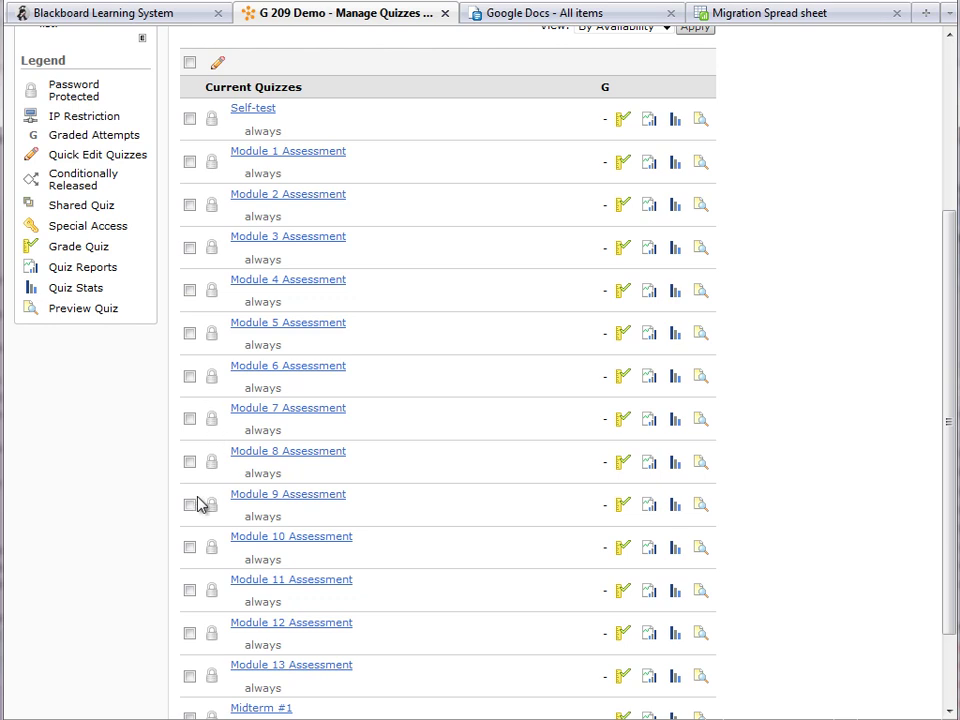
scroll(200, 508, "down", 3)
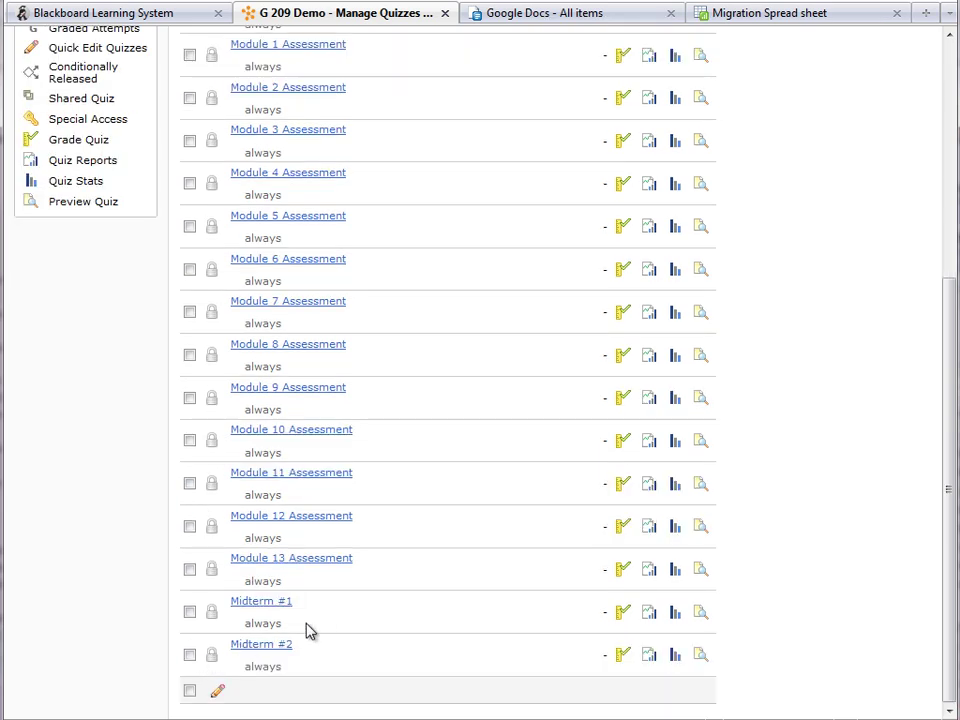
scroll(330, 600, "up", 5)
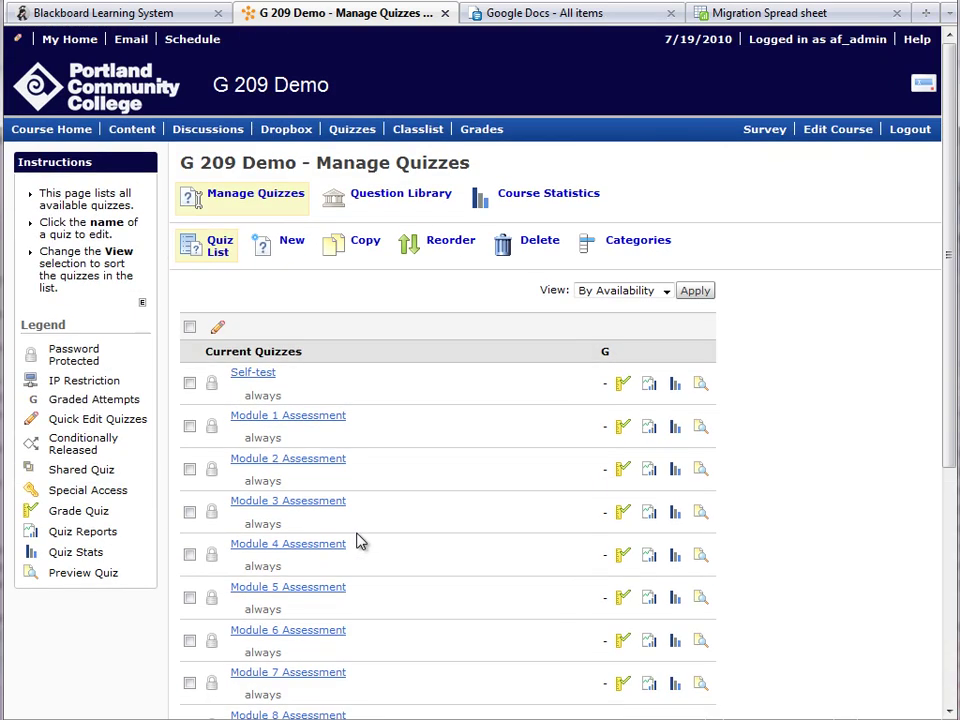
- Save the Module 3 Assessment with its availability status as Active and return to the quiz list
left_click(268, 512)
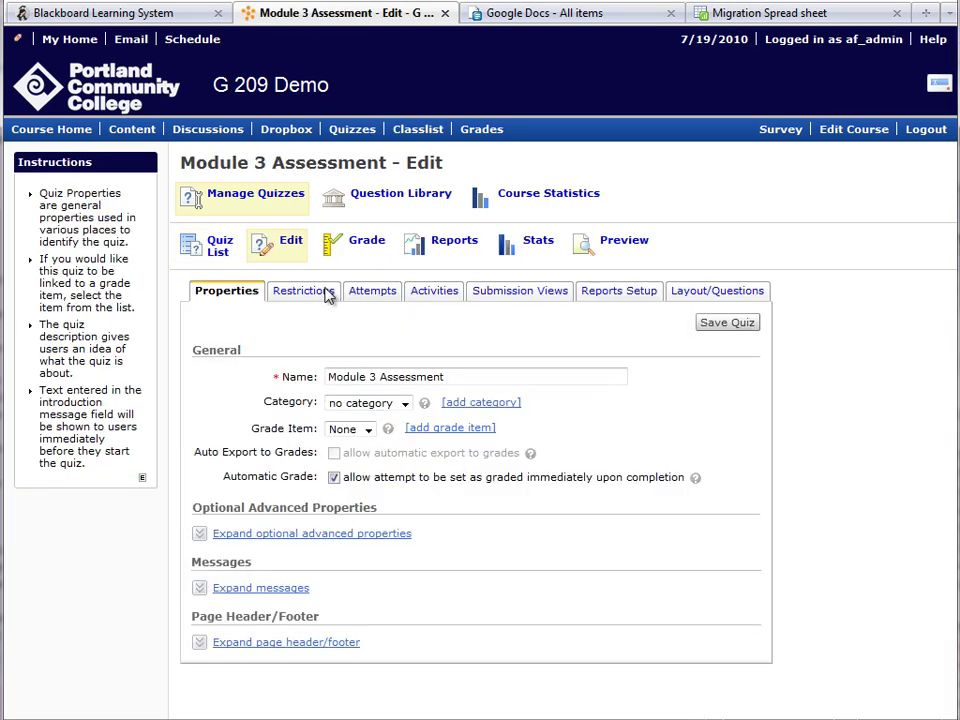
left_click(305, 295)
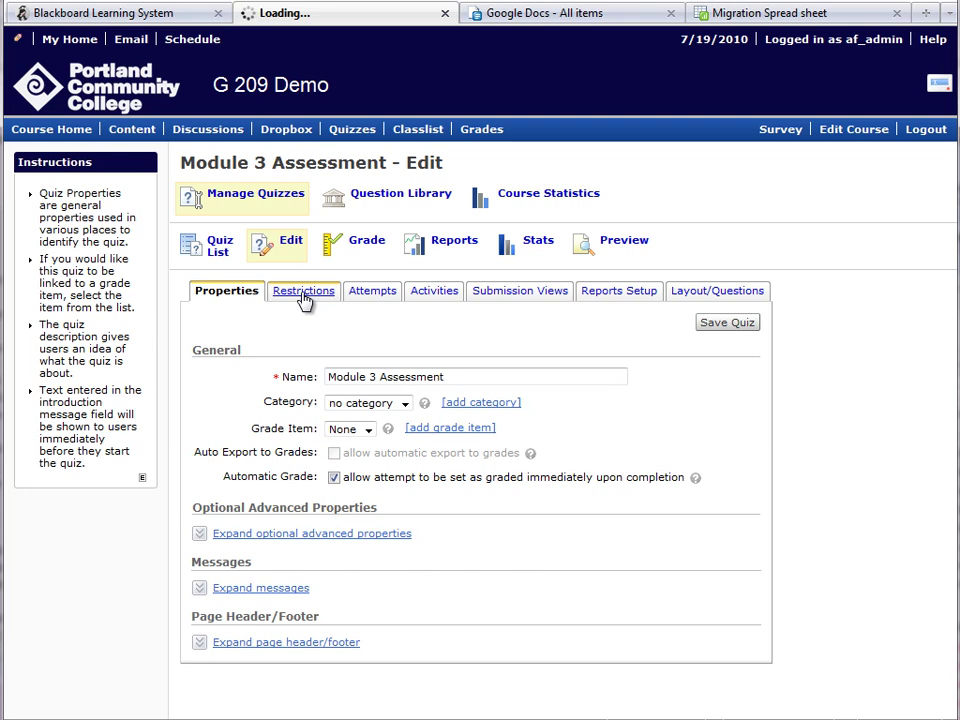
scroll(400, 515, "down", 2)
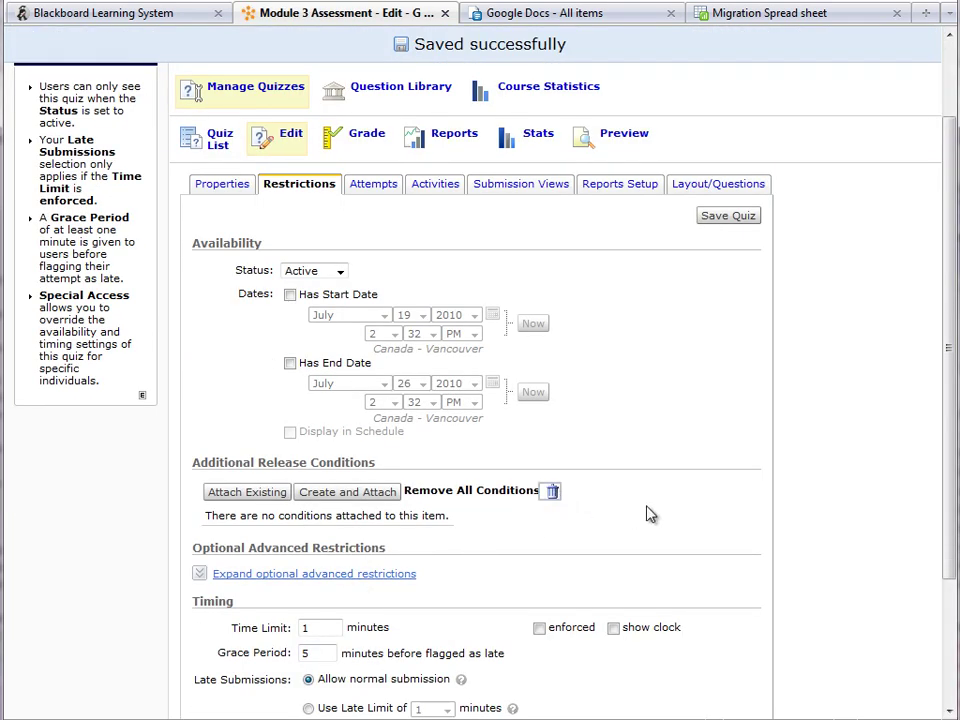
left_click(733, 219)
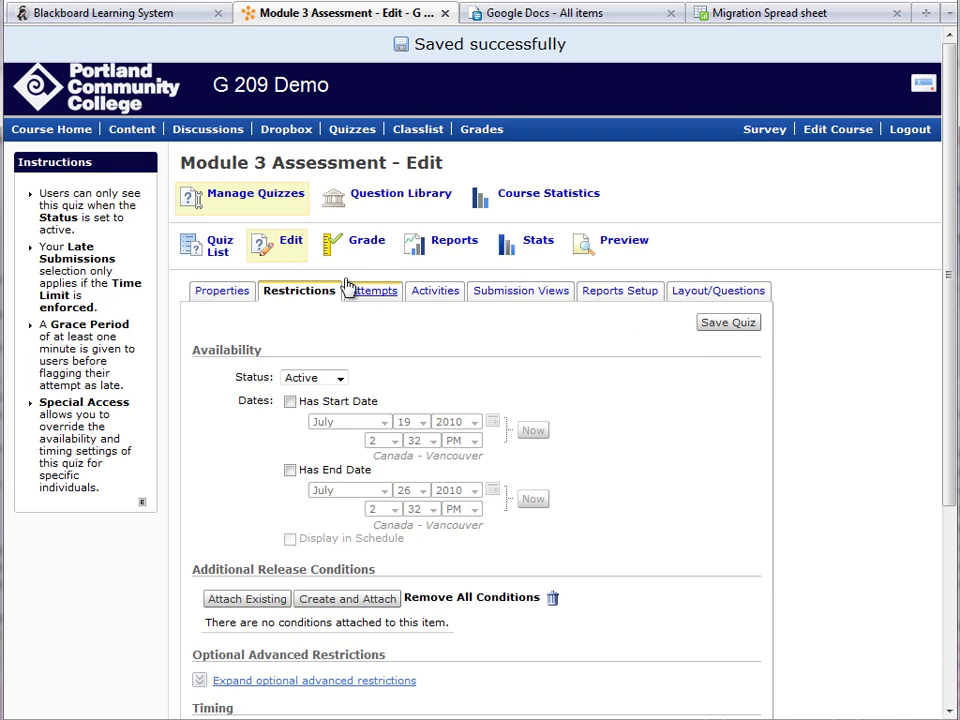
left_click(219, 240)
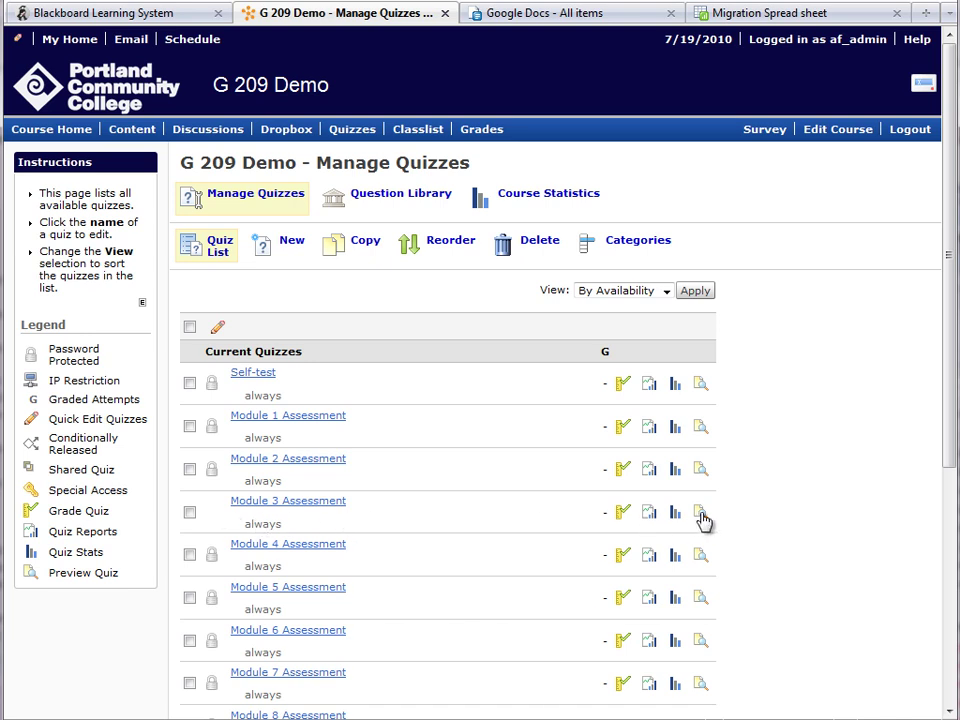
- Open the Module 3 Assessment for editing and check which grade items are available to link in its properties
left_click(314, 505)
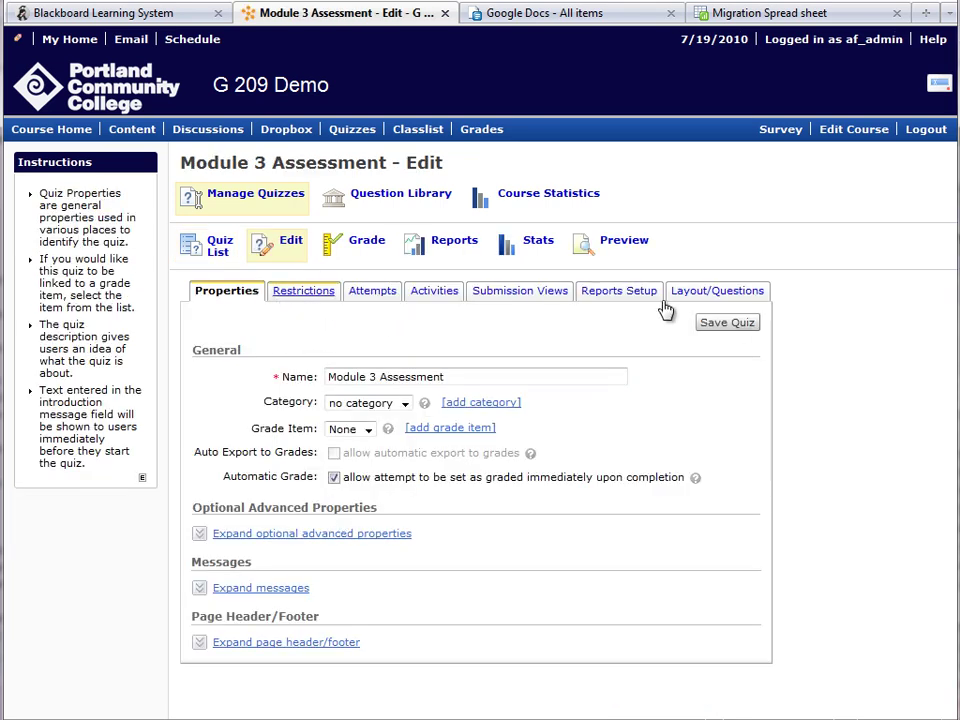
left_click(389, 429)
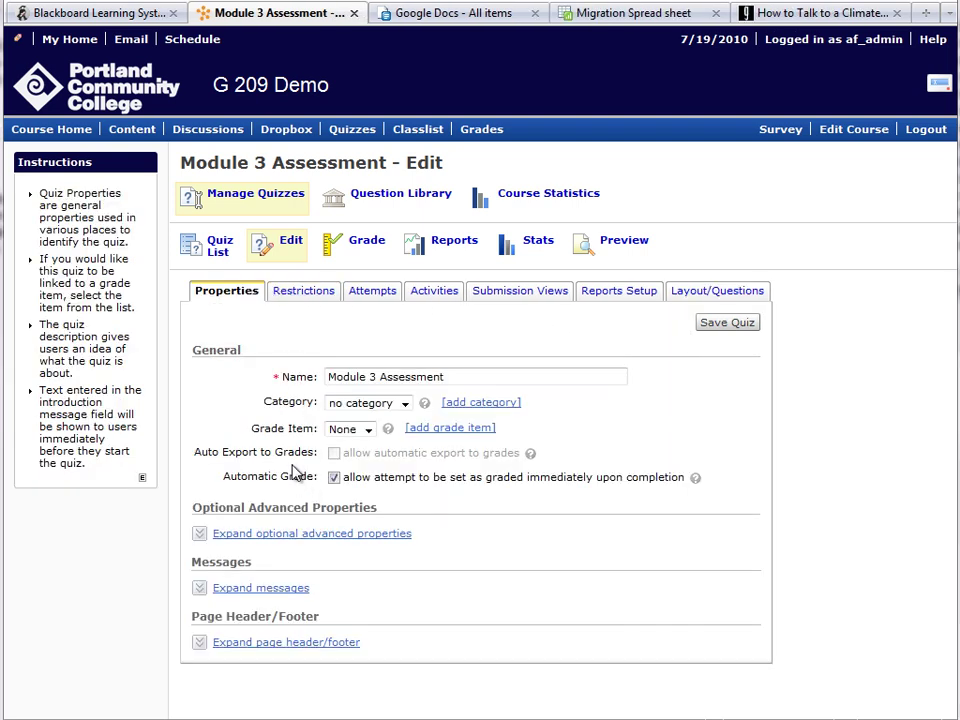
left_click(368, 432)
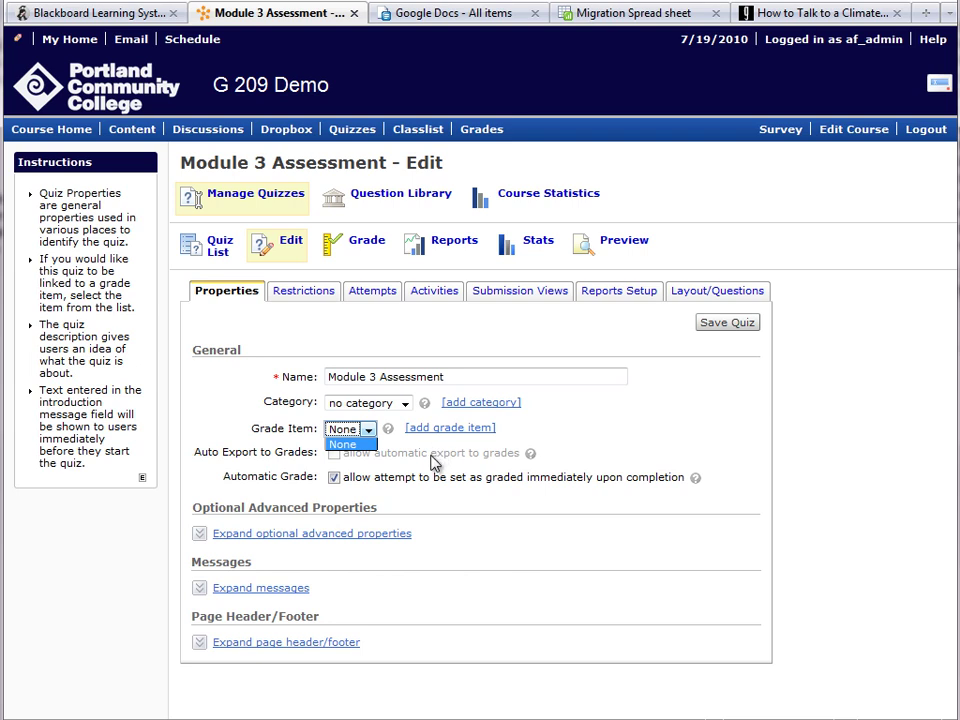
left_click(423, 451)
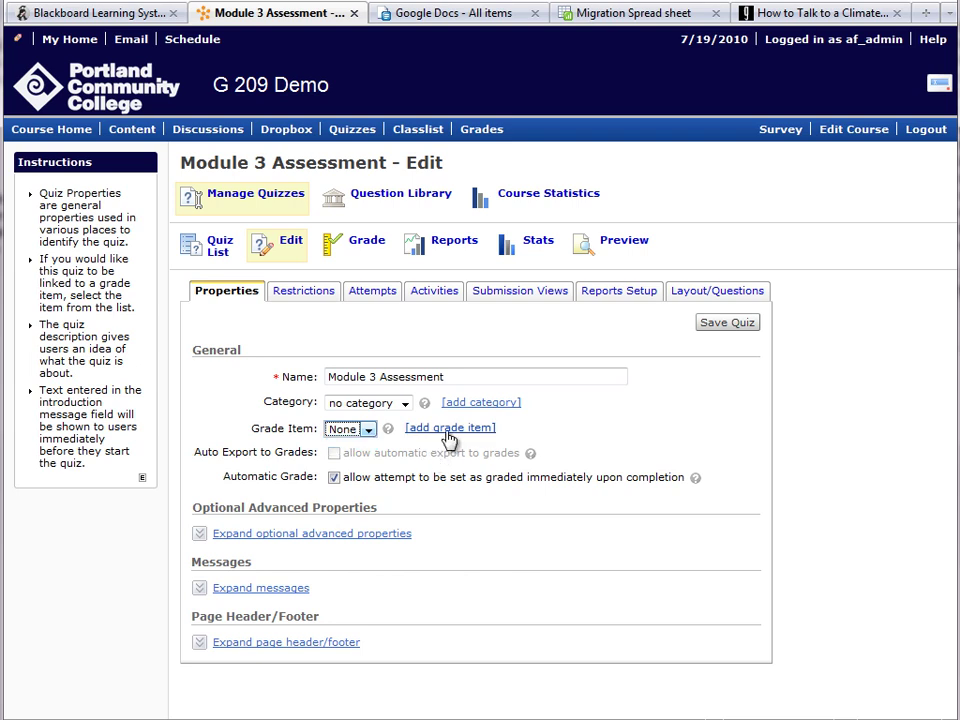
left_click(405, 404)
left_click(470, 413)
left_click(470, 405)
left_click(384, 299)
left_click(336, 481)
- Create a grade item named Mod3Quiz with a maximum of 1 point for the Module 3 Assessment, and save the quiz
left_click(450, 428)
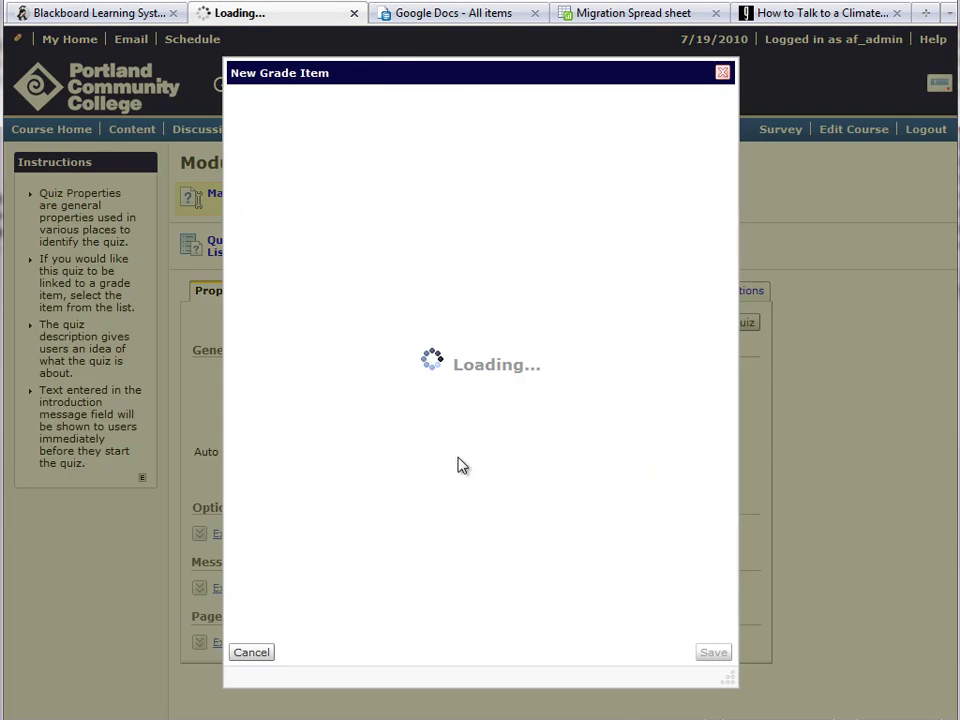
left_click(488, 152)
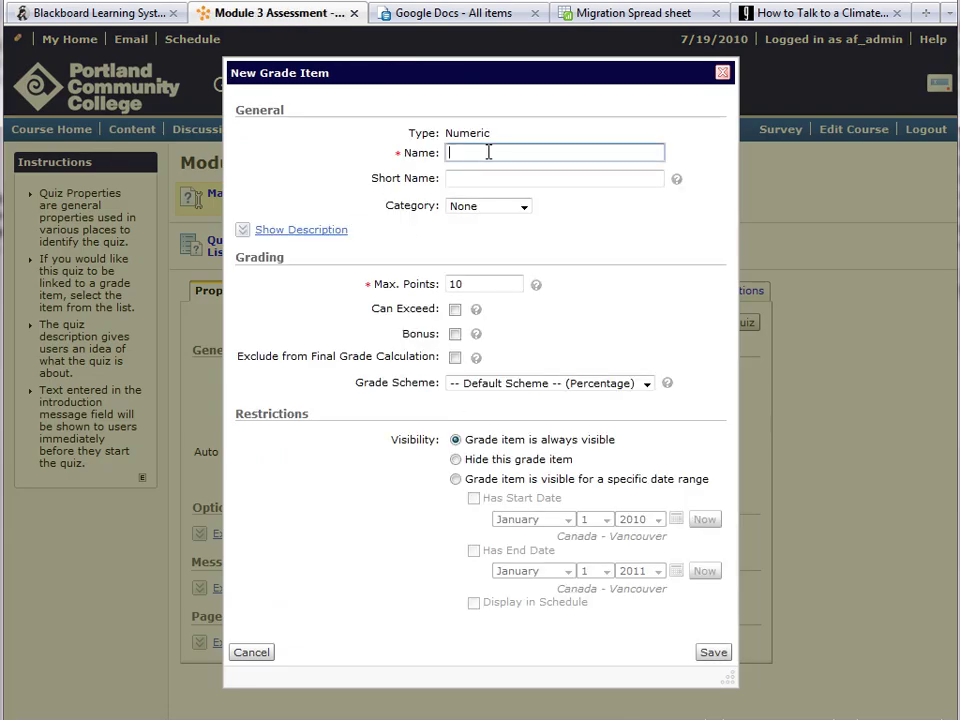
type("Mod3Quiz")
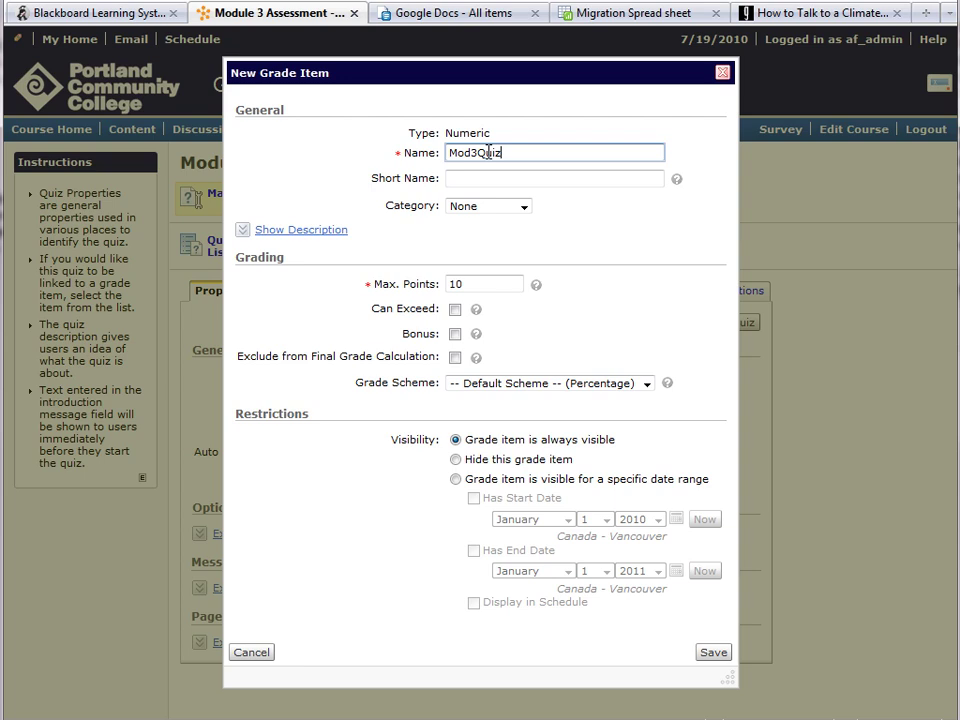
left_click(510, 207)
left_click(510, 207)
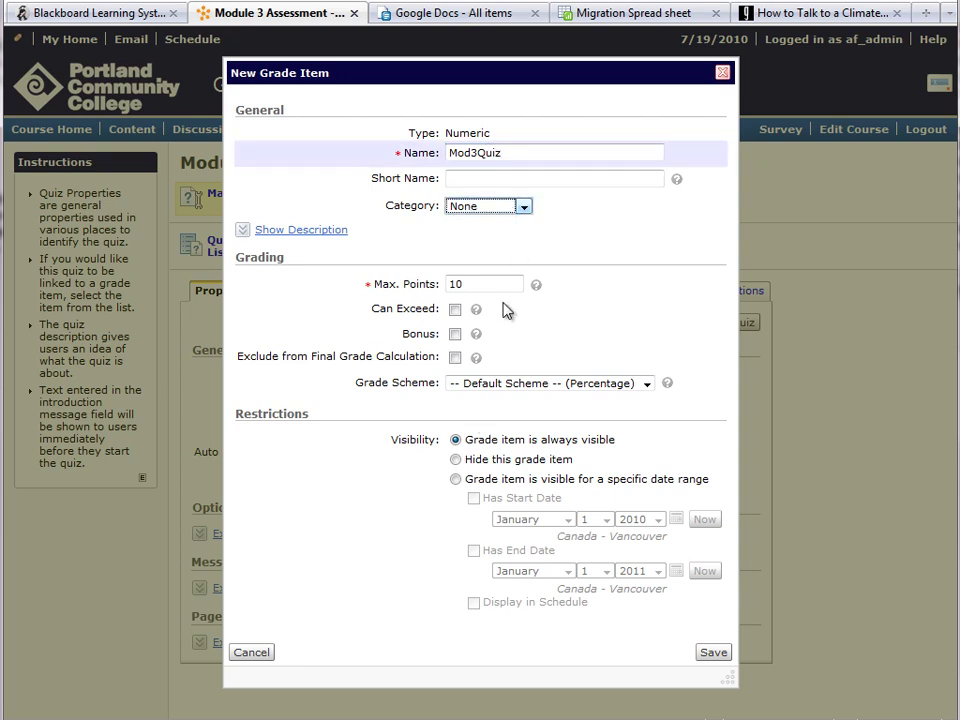
left_click_drag(489, 287, 392, 272)
type("1")
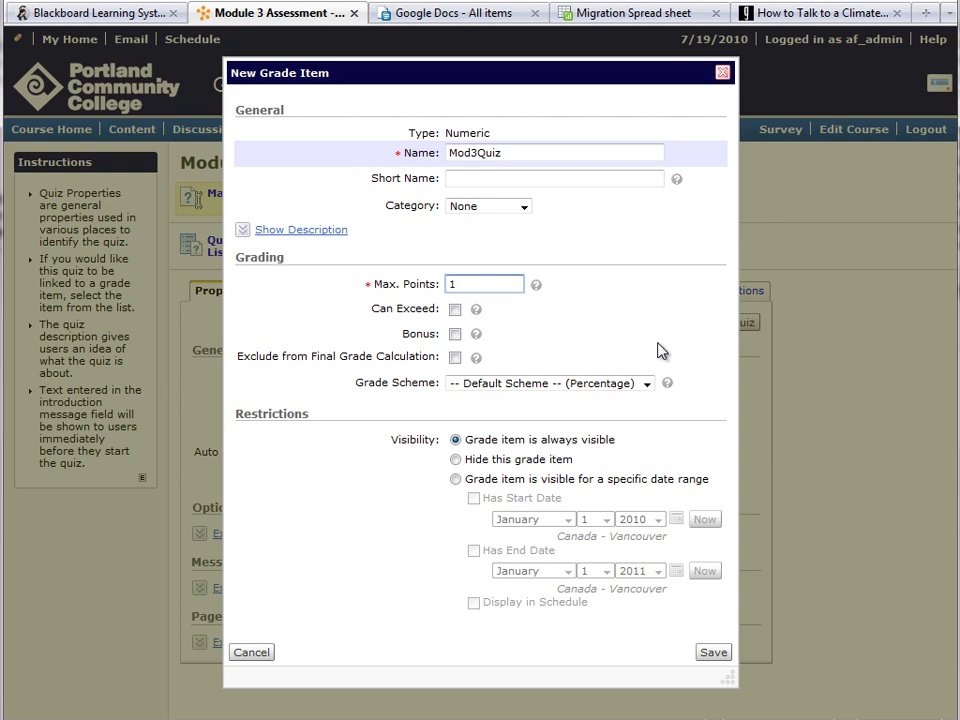
left_click(718, 654)
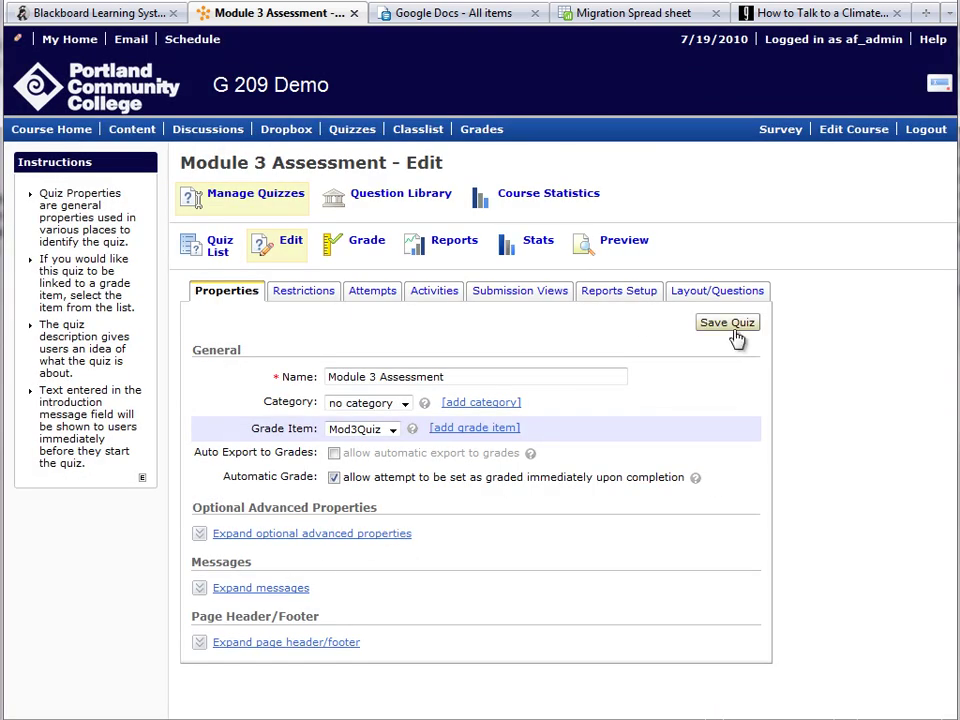
left_click(734, 332)
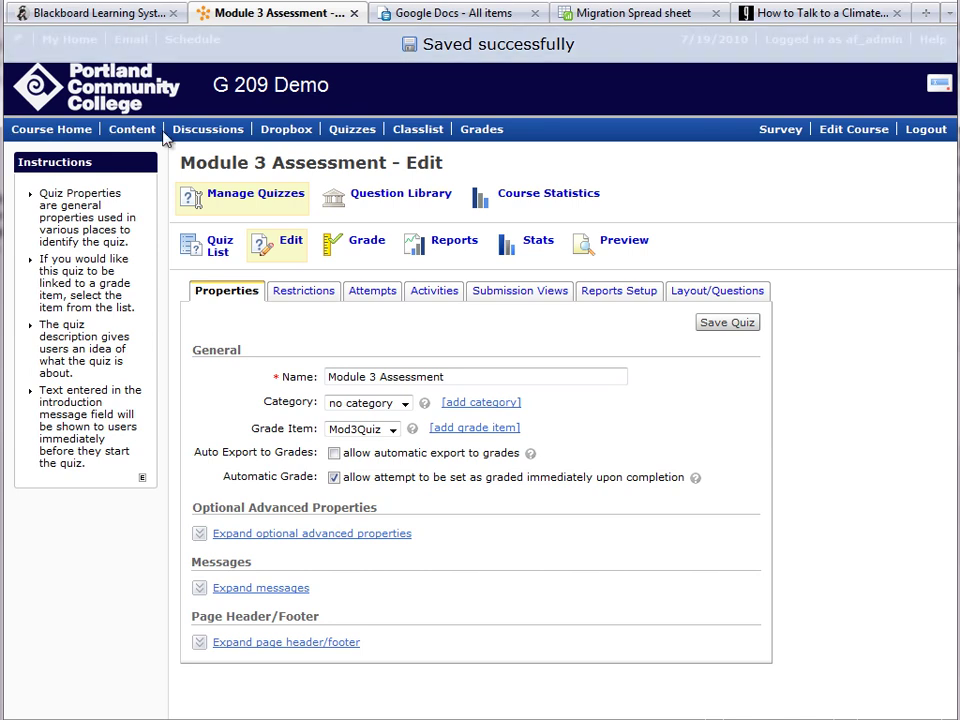
- Start Course Builder for G 209 Demo and expand Module 3 in the course structure
left_click(860, 136)
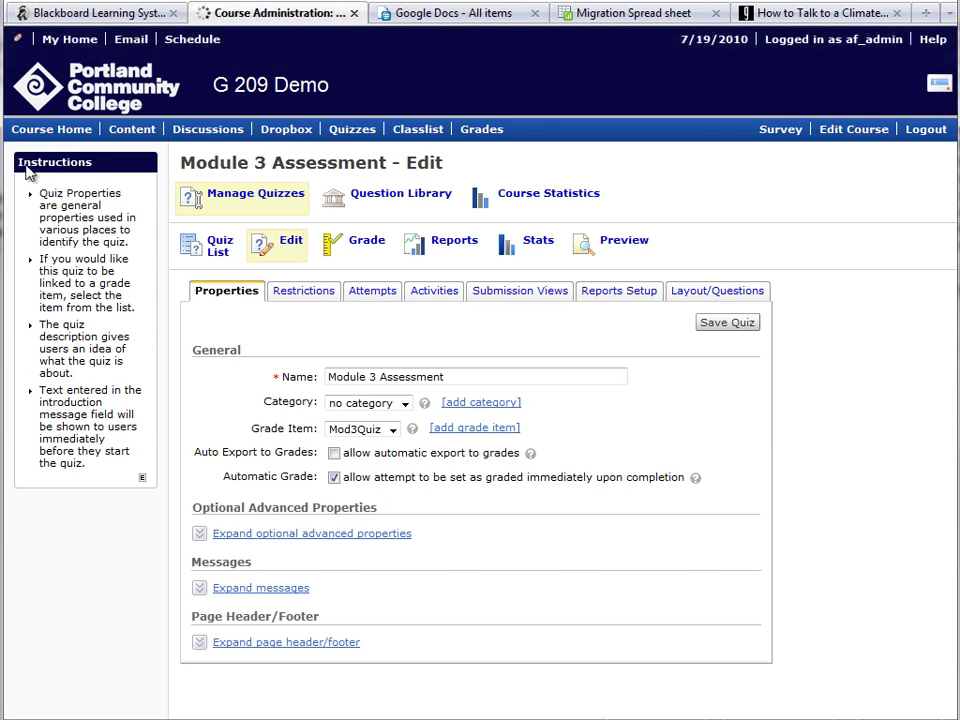
left_click(268, 401)
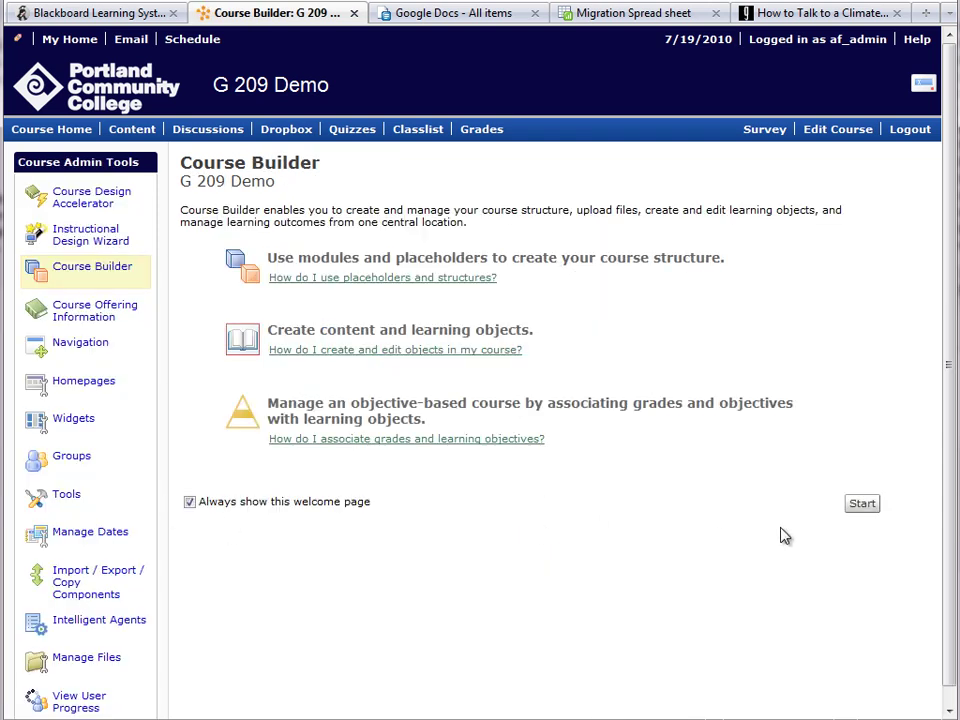
left_click(863, 505)
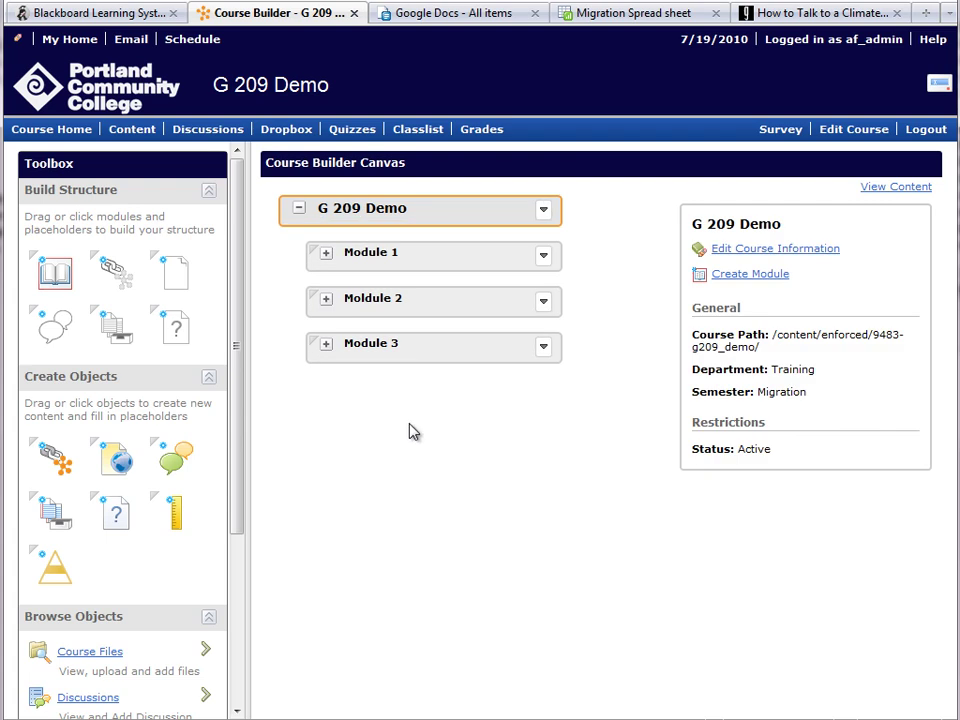
left_click(326, 344)
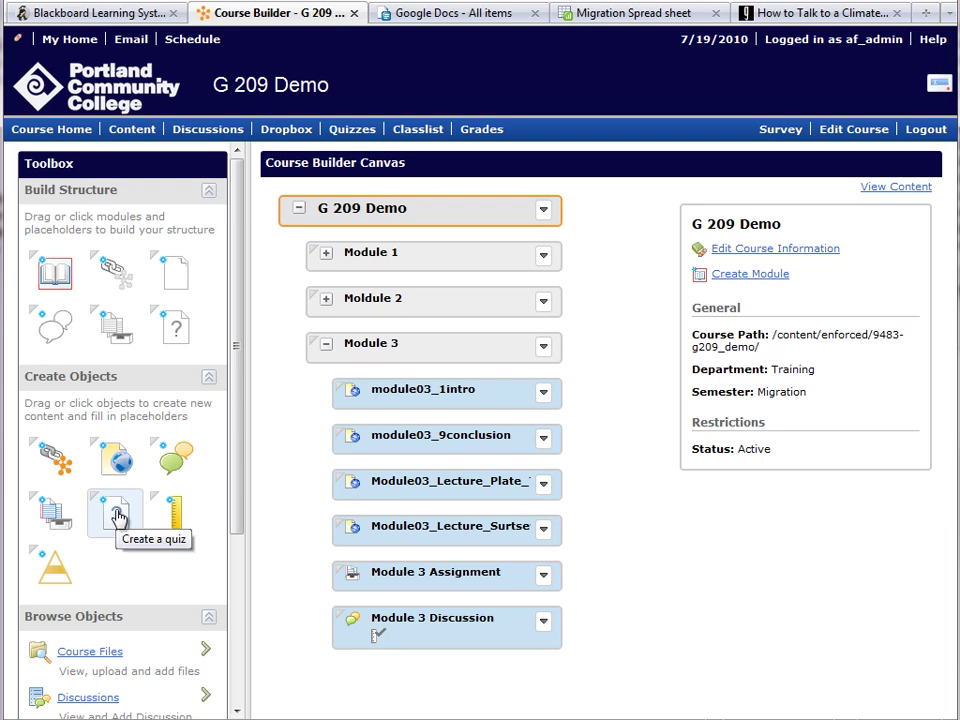
- Add the existing Module 3 Assessment quiz to Module 3, directly below Module 3 Discussion
left_click_drag(234, 506, 248, 635)
scroll(62, 621, "down", 1)
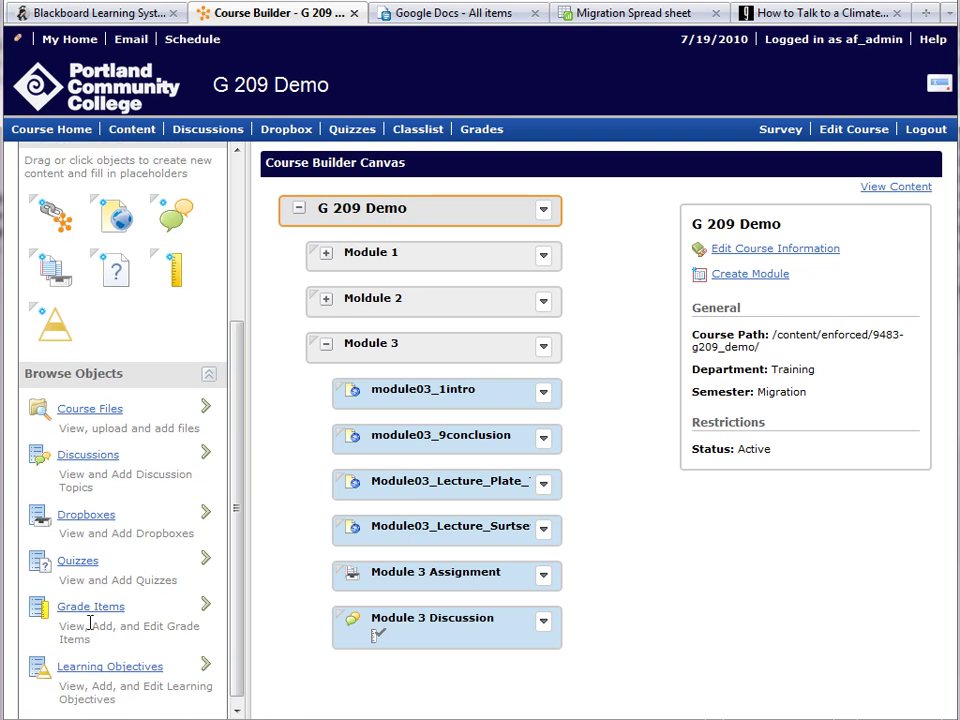
left_click(78, 562)
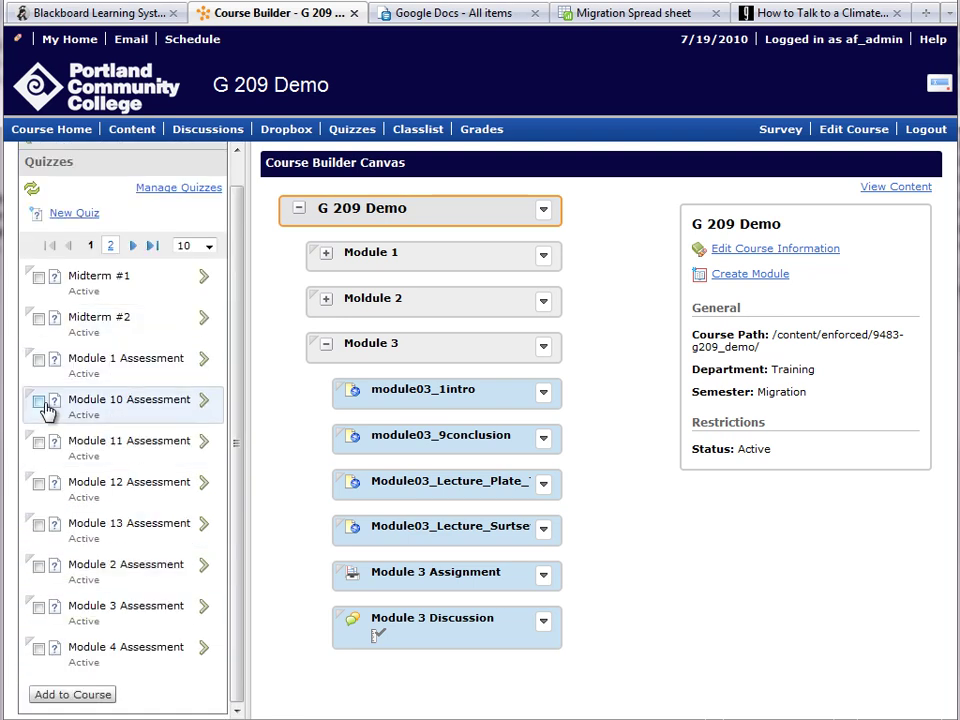
left_click(39, 608)
left_click_drag(77, 617, 352, 660)
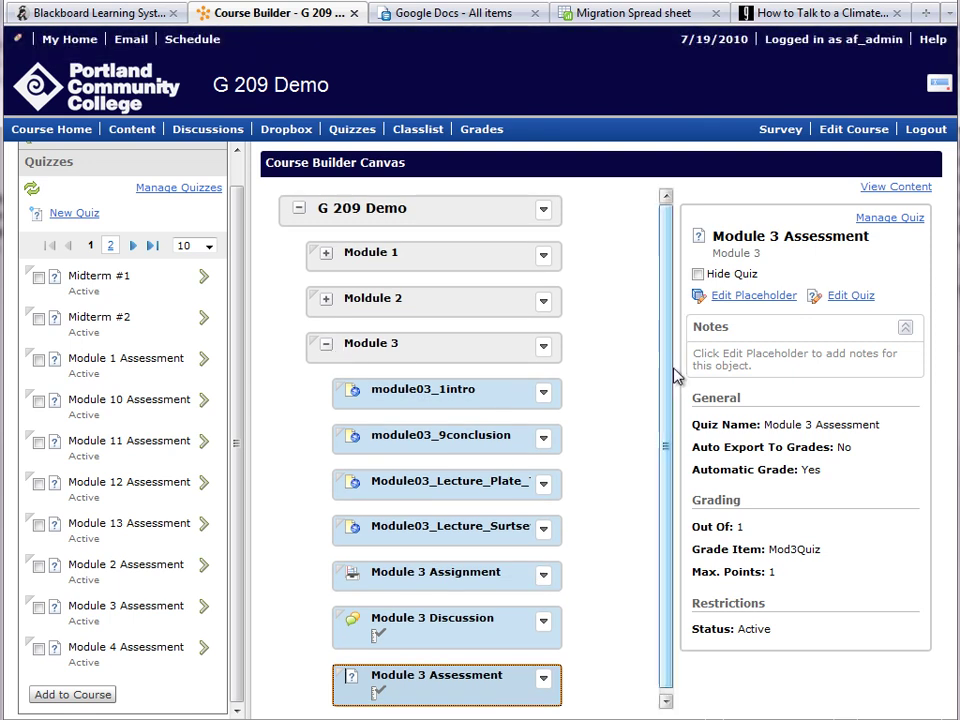
left_click_drag(668, 374, 678, 472)
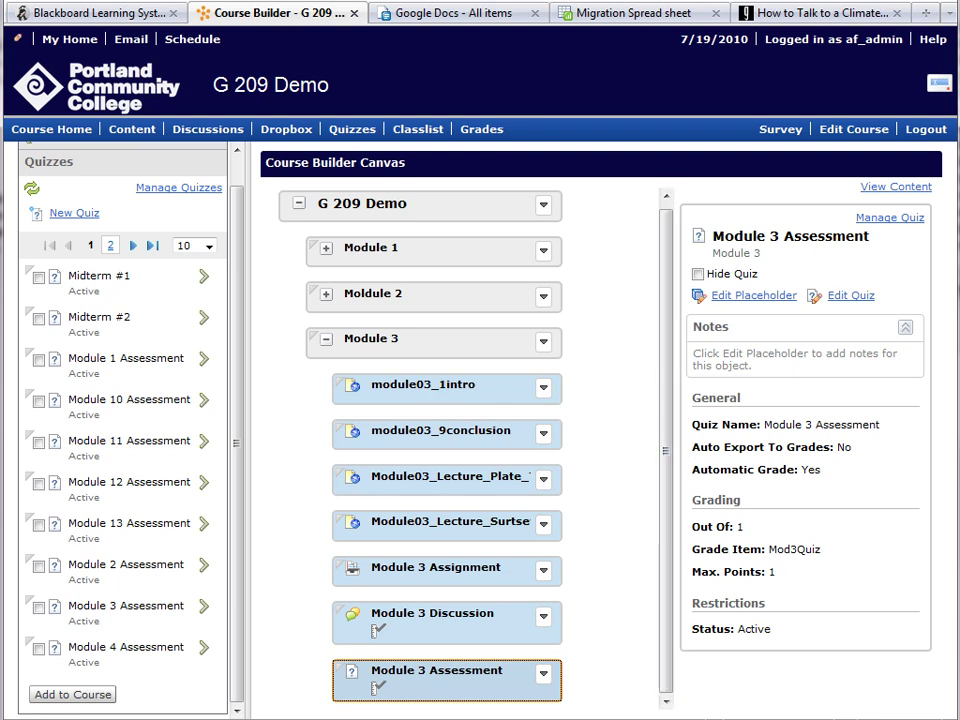
left_click_drag(671, 311, 655, 219)
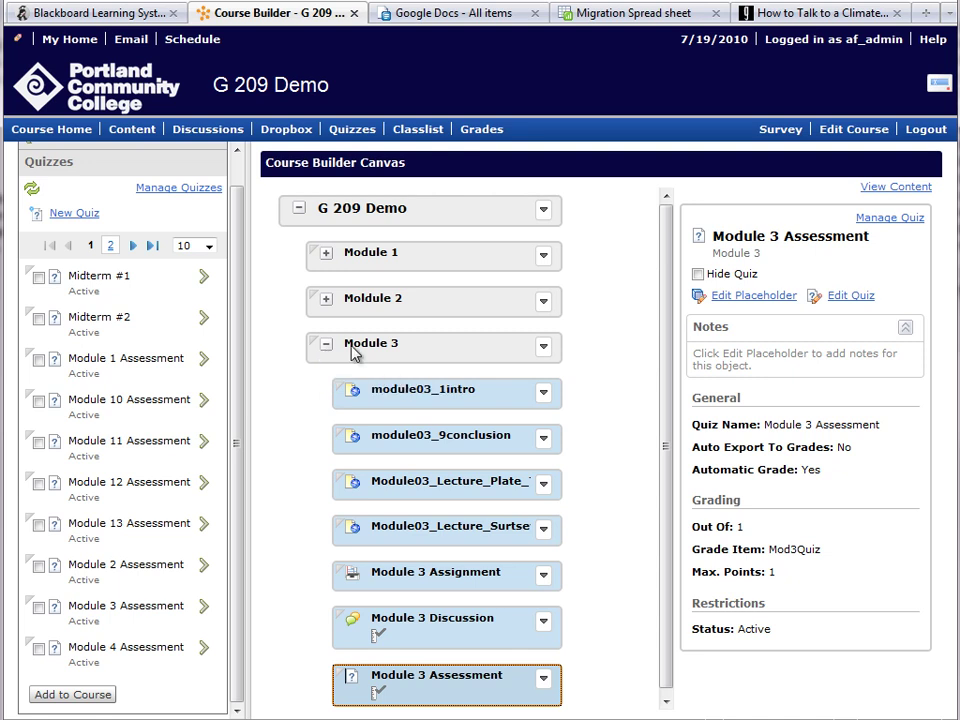
- Return from the quiz list to the Course Builder toolbox and open the course's Manage Content page
left_click_drag(236, 439, 240, 185)
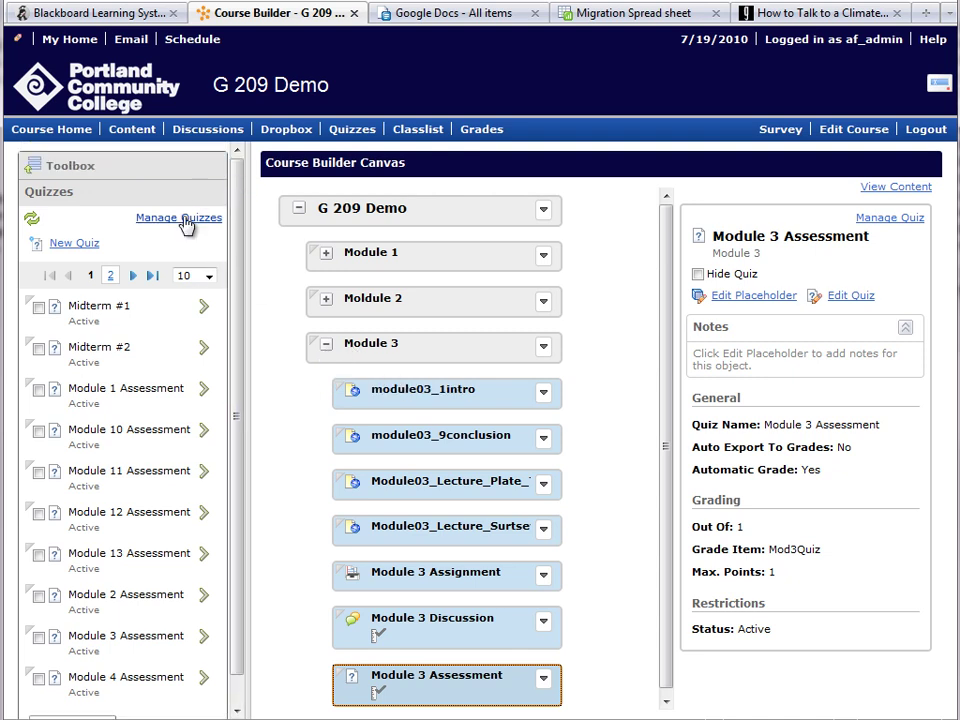
left_click(69, 166)
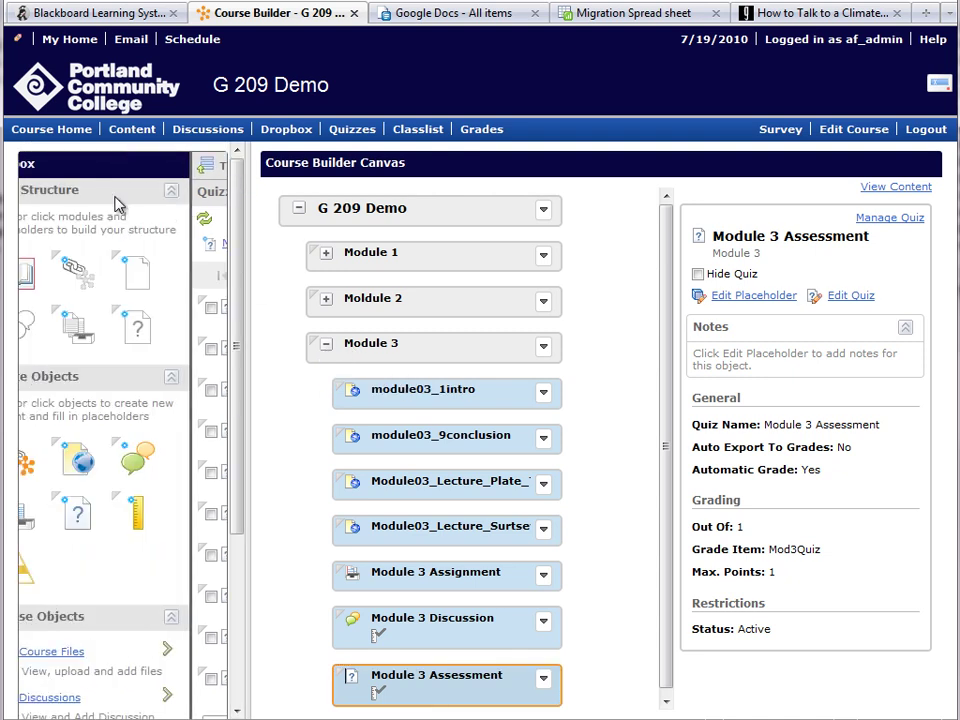
left_click(129, 131)
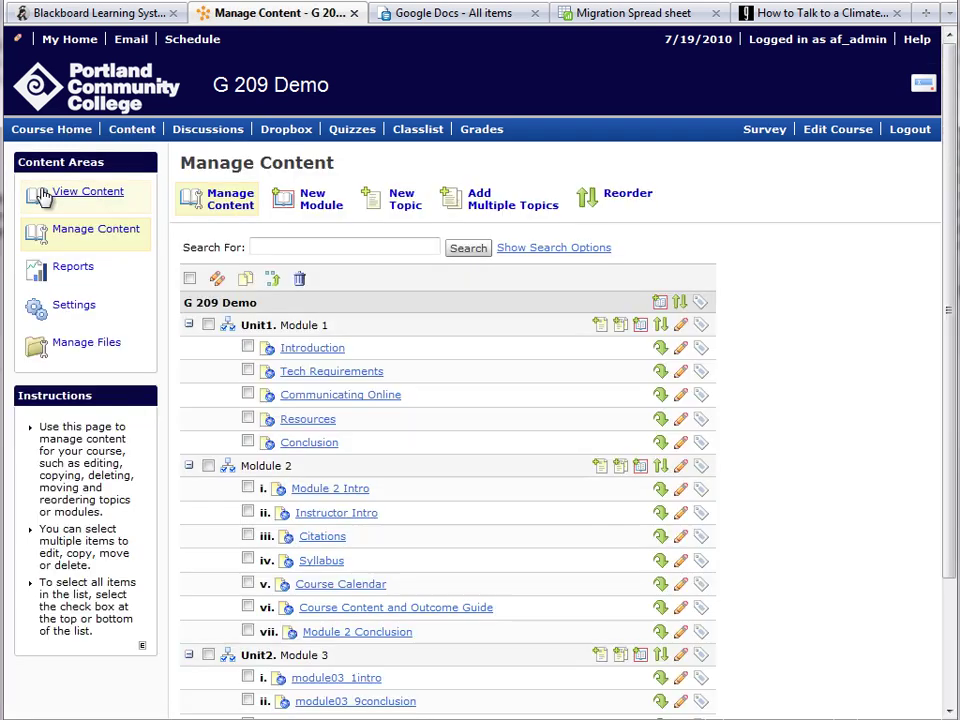